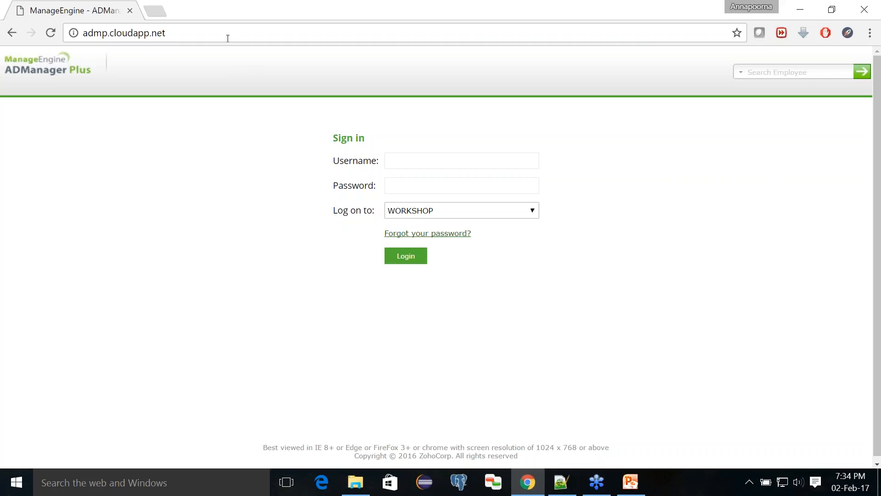
- Select ADManager Plus Authentication as the logon method on the sign-in page
click(228, 37)
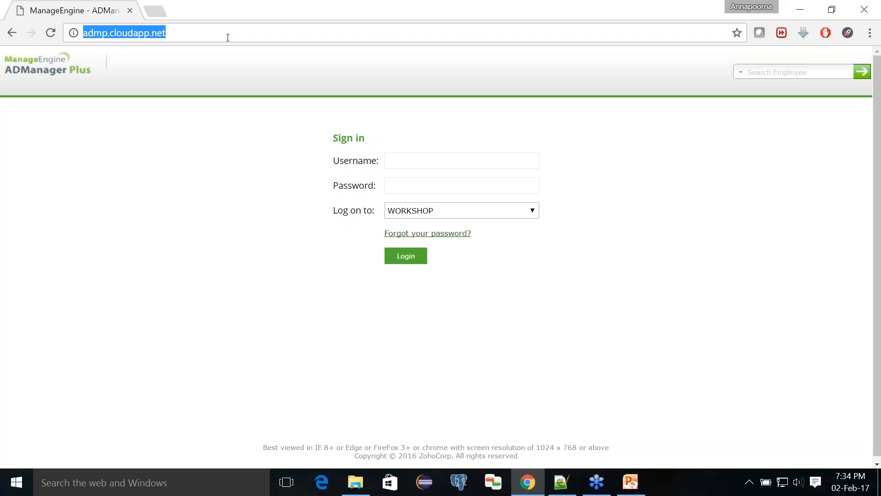
click(864, 36)
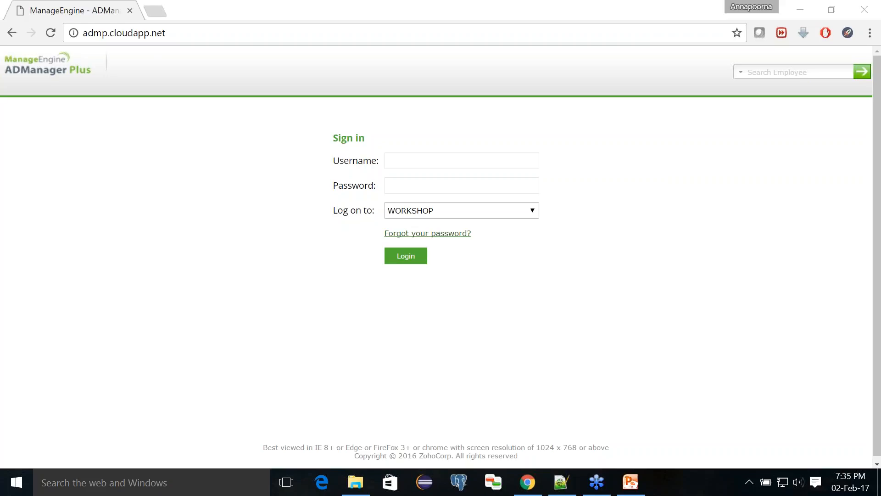
click(482, 211)
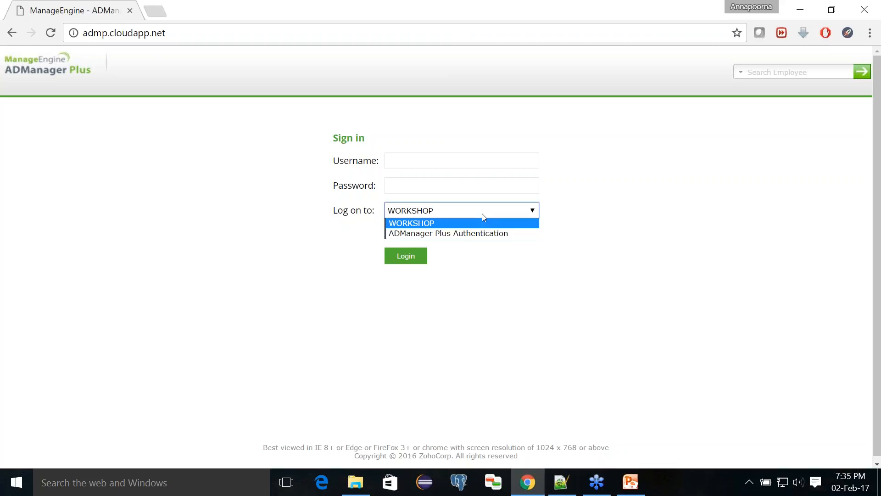
click(475, 235)
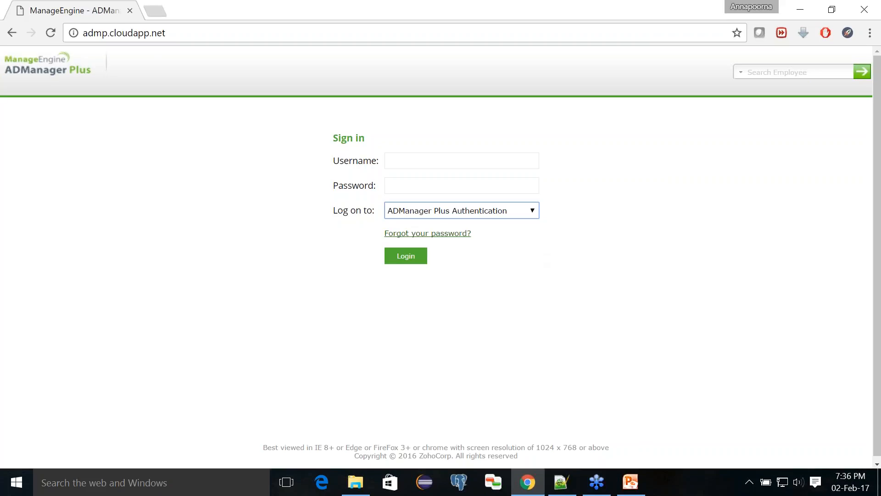
- Enter the admin username and account password, keeping ADManager Plus Authentication as the logon option
click(397, 166)
text(admin)
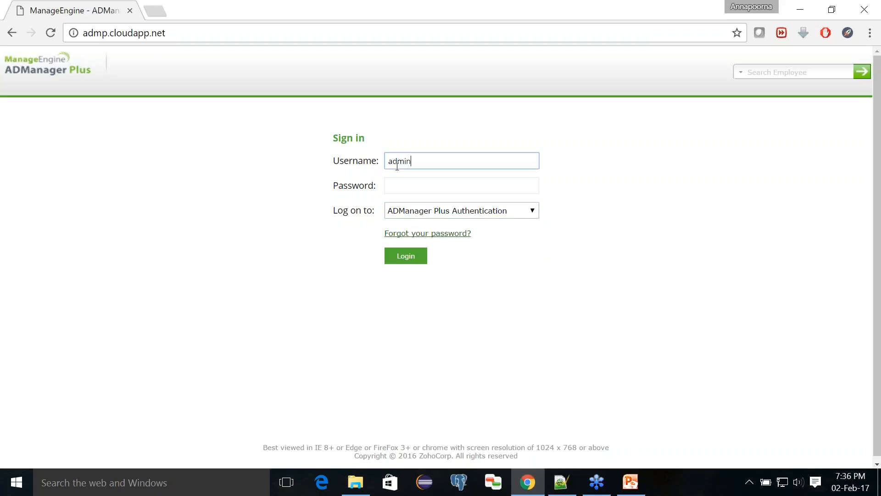
key(Tab)
text(•)
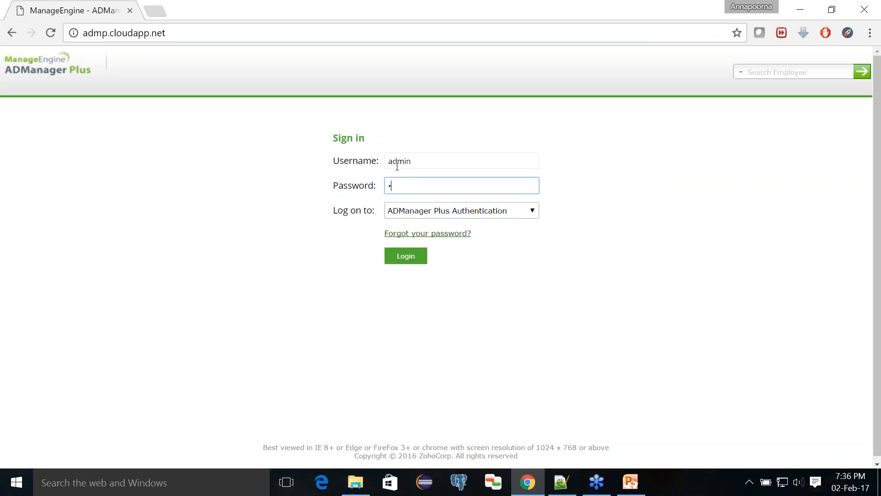
text(•••••••)
click(424, 214)
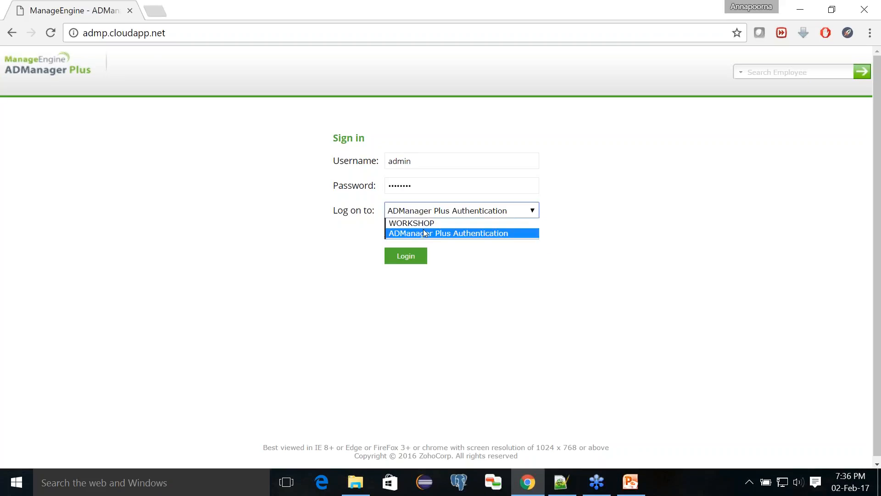
click(426, 232)
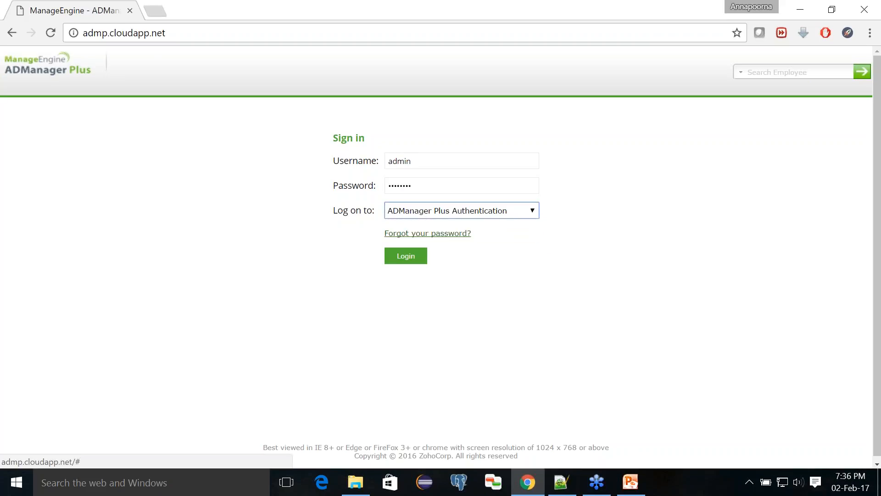
- Log in, look over the Dashboard View, then go to the AD Mgmt User Management page
click(413, 253)
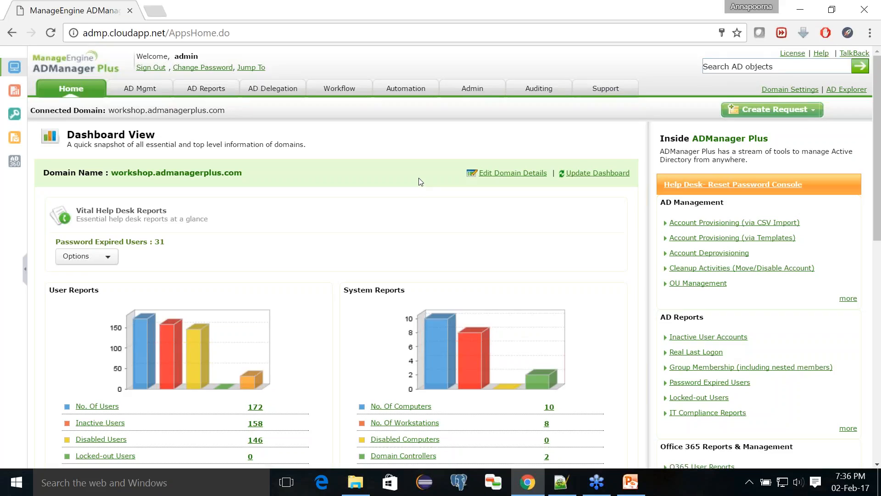
scroll(421, 182, down, 1)
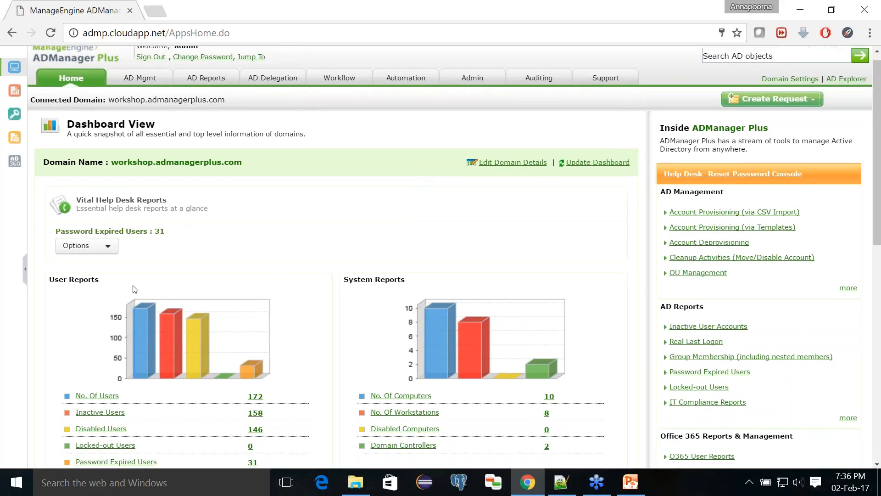
scroll(134, 283, down, 5)
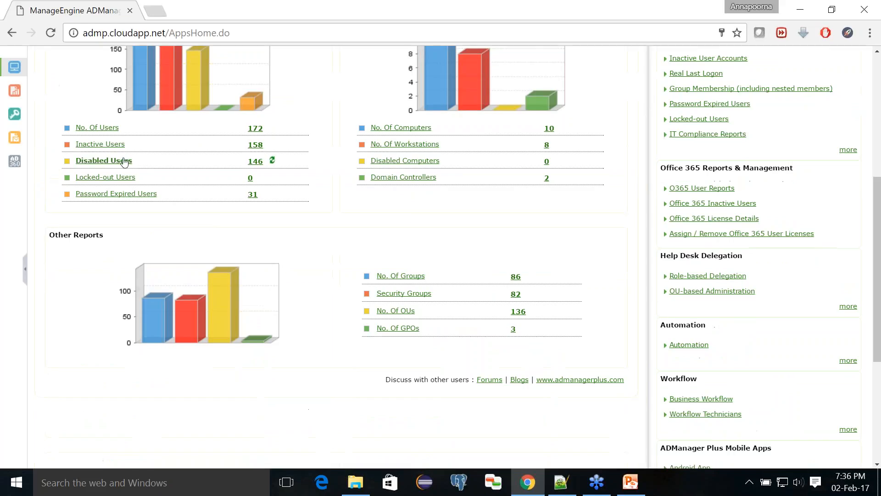
scroll(176, 200, up, 5)
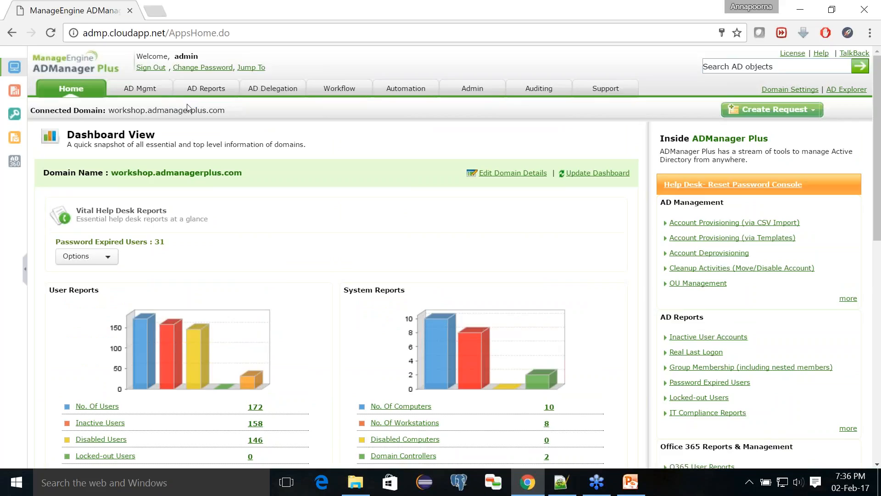
click(143, 92)
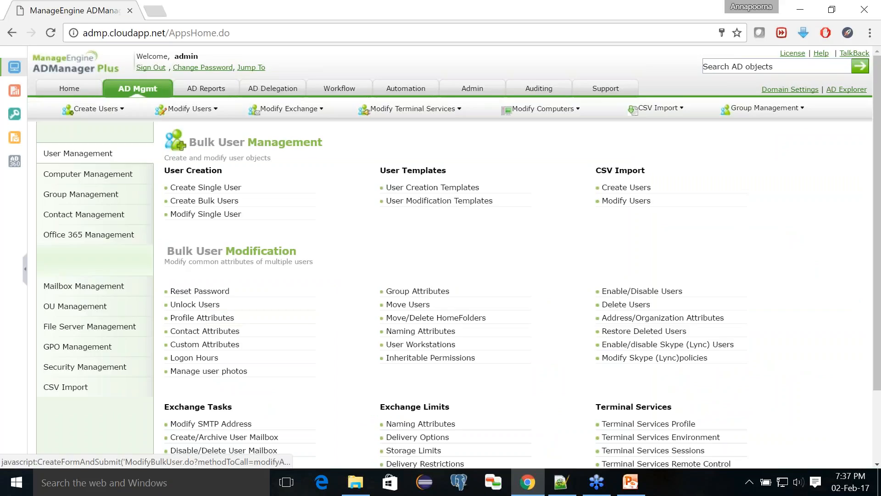
- Browse Computer, Group and Contact Management tasks, then open the AD Reports User Reports page
click(88, 170)
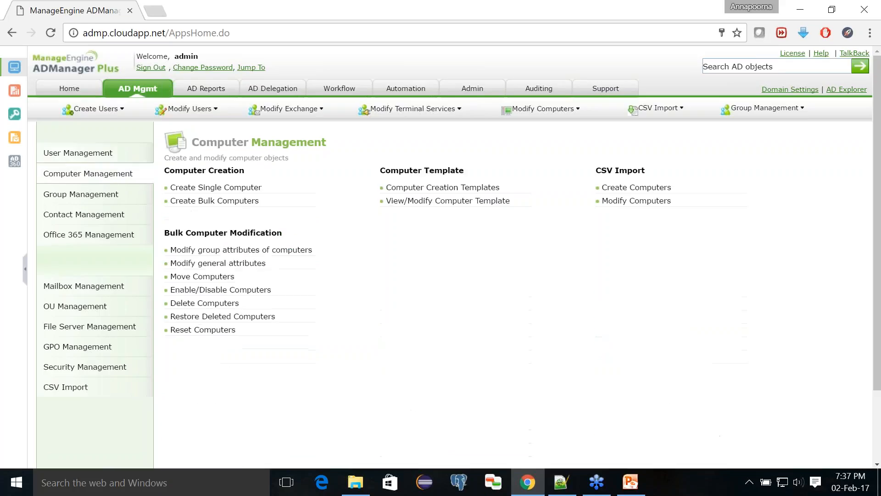
click(86, 196)
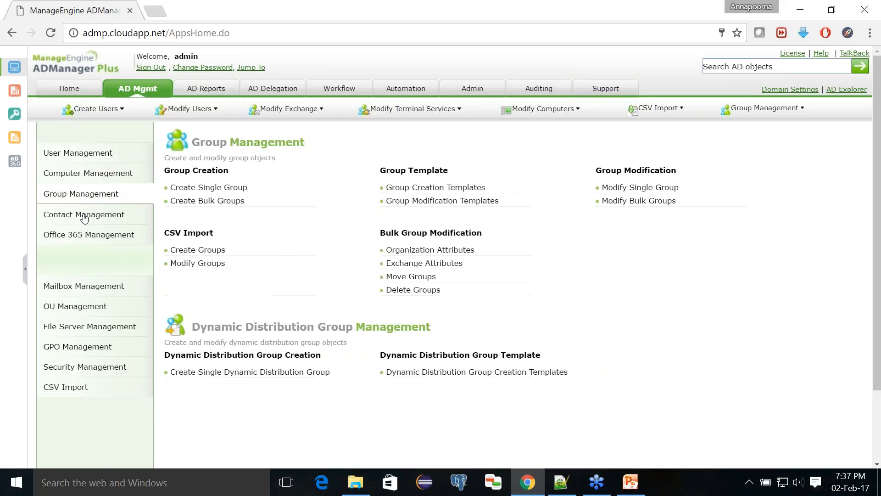
click(84, 215)
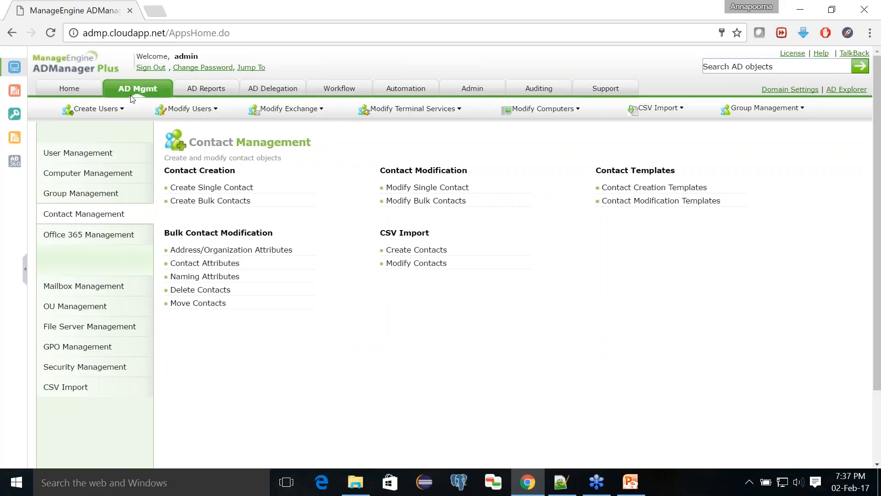
click(204, 87)
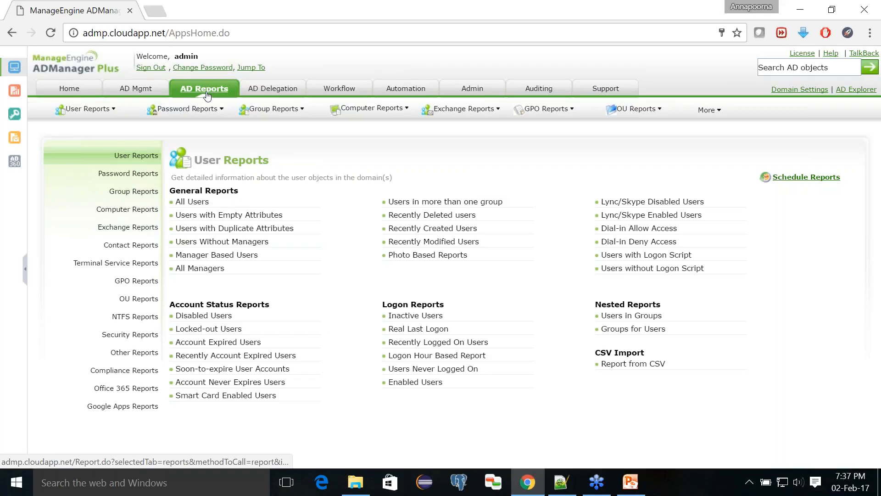
- View the AD Delegation help desk technicians, then the Workflow tab's Business Workflow page
click(272, 92)
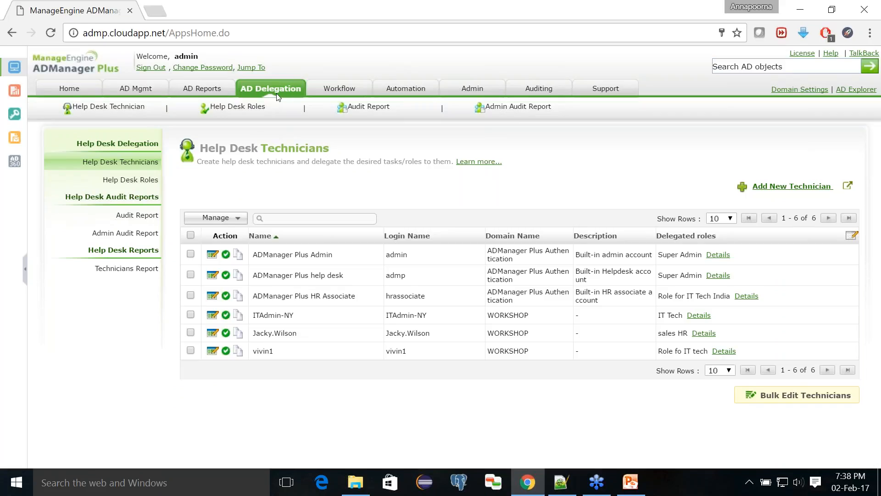
click(337, 88)
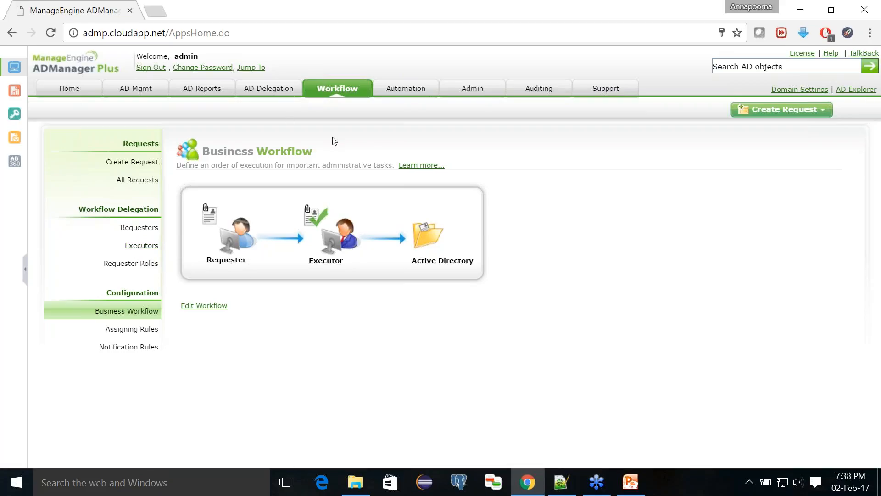
- View the Automation tab's scheduled automations, then return to AD Mgmt User Management
click(406, 91)
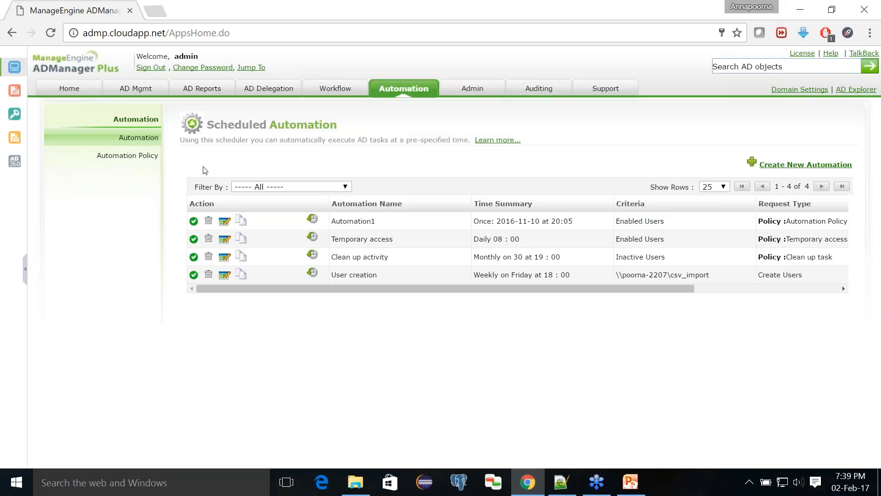
click(139, 92)
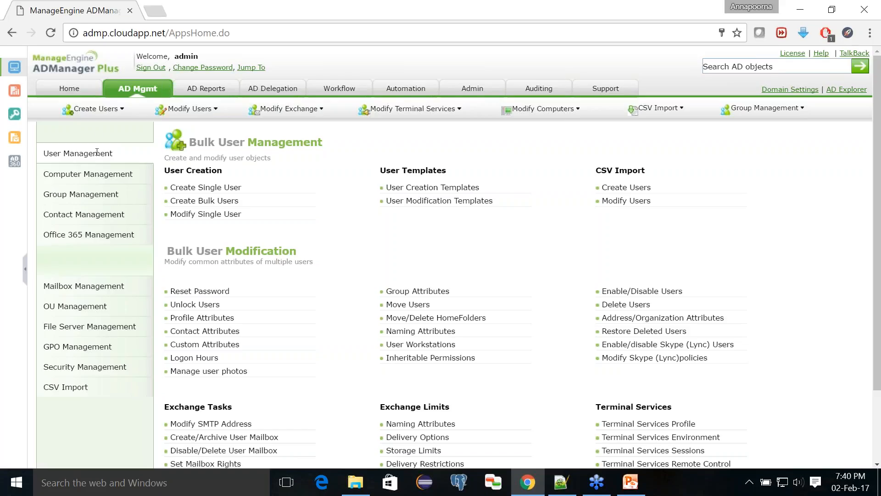
- In Create Single User, enter the new user's first and last name so logon, full and display names auto-fill
click(207, 187)
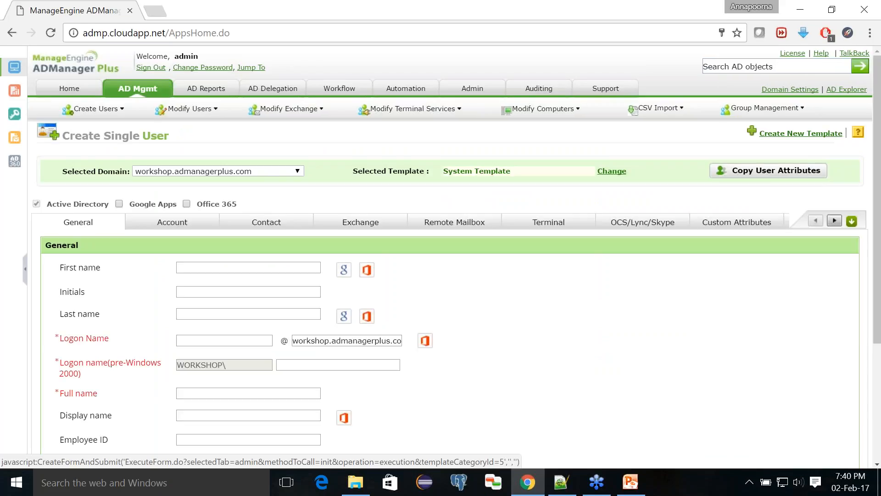
click(191, 265)
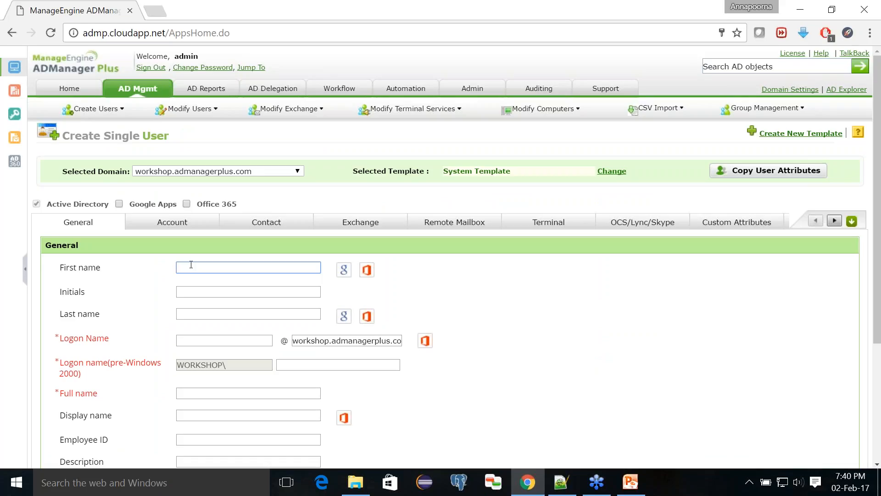
click(181, 314)
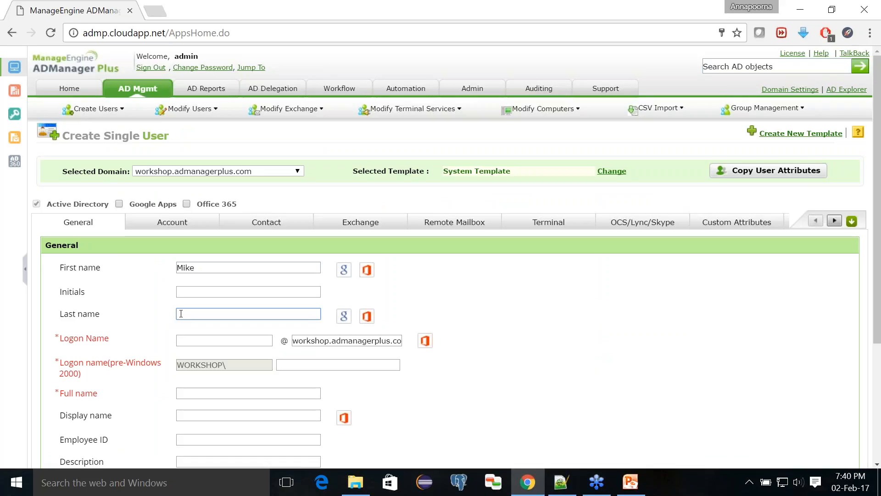
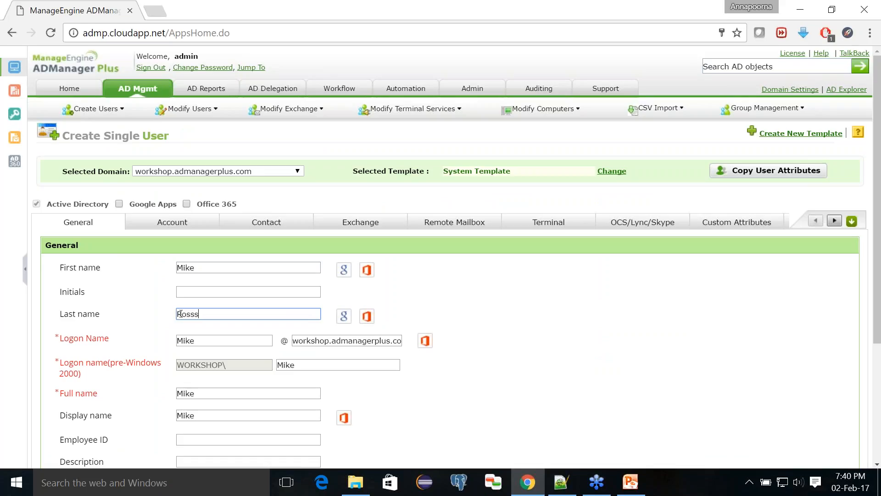
key(Tab)
scroll(183, 313, down, 3)
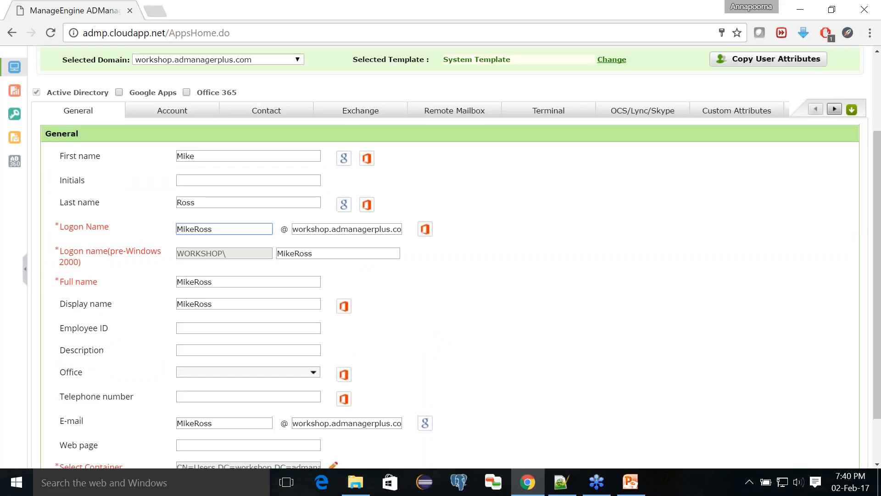
scroll(170, 181, up, 1)
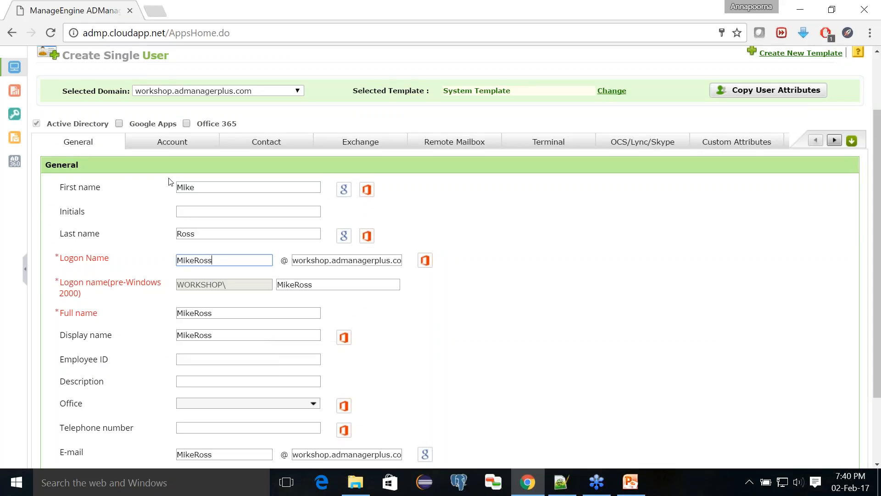
scroll(170, 181, up, 2)
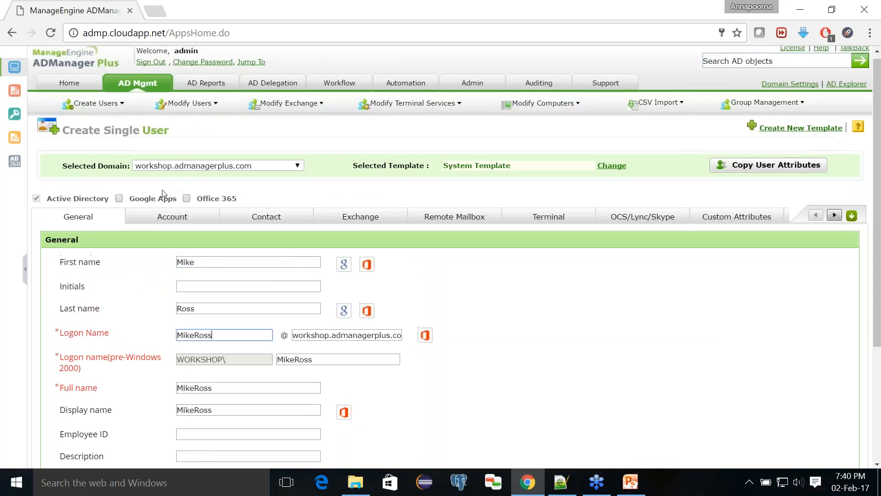
- On the Account tab, choose 'Type a password' and place the cursor in the Password field
click(155, 224)
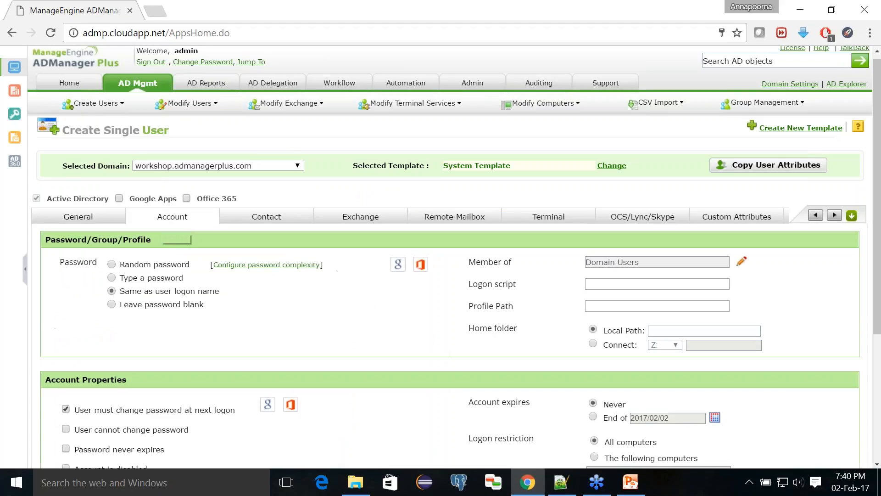
click(111, 278)
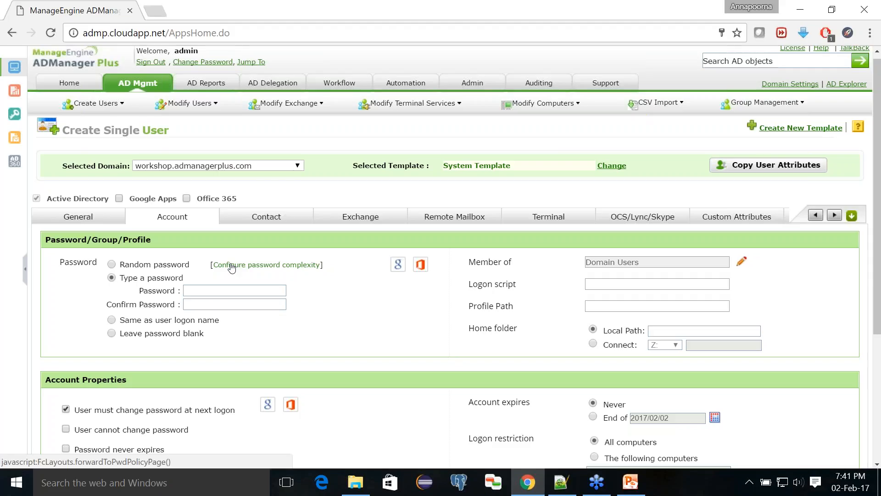
click(195, 286)
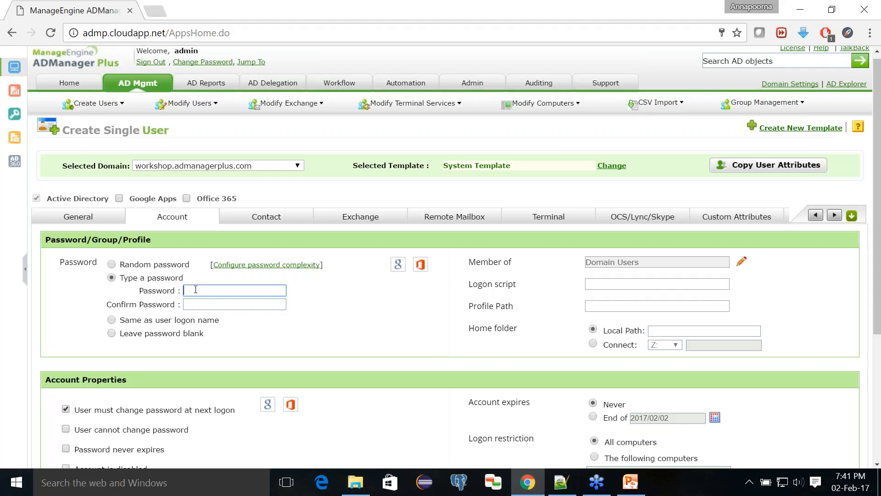
- Type the new user's password in Password and again in Confirm Password
text(Test@1234567)
key(Tab)
text(Test@123)
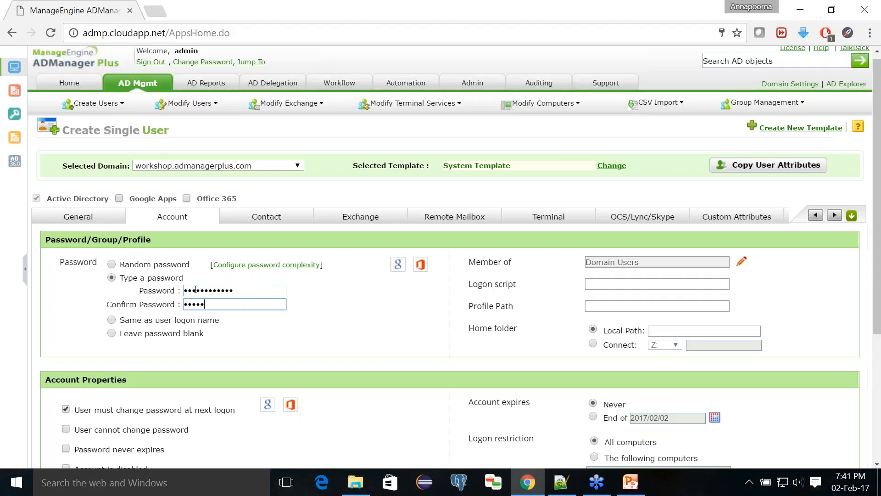
text(4567)
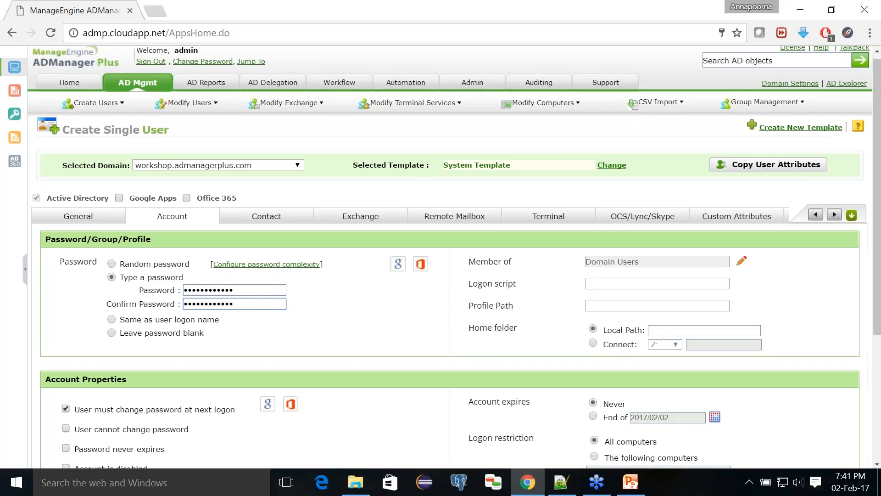
scroll(454, 256, down, 3)
scroll(316, 337, down, 1)
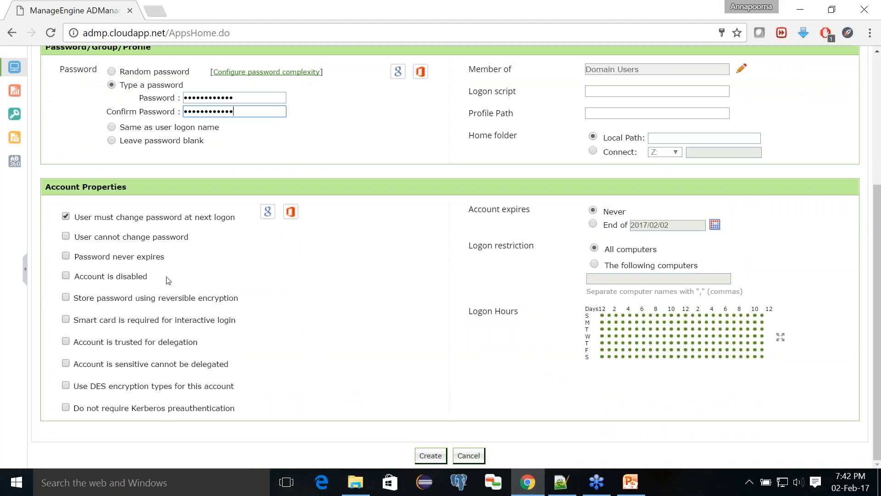
scroll(166, 280, up, 2)
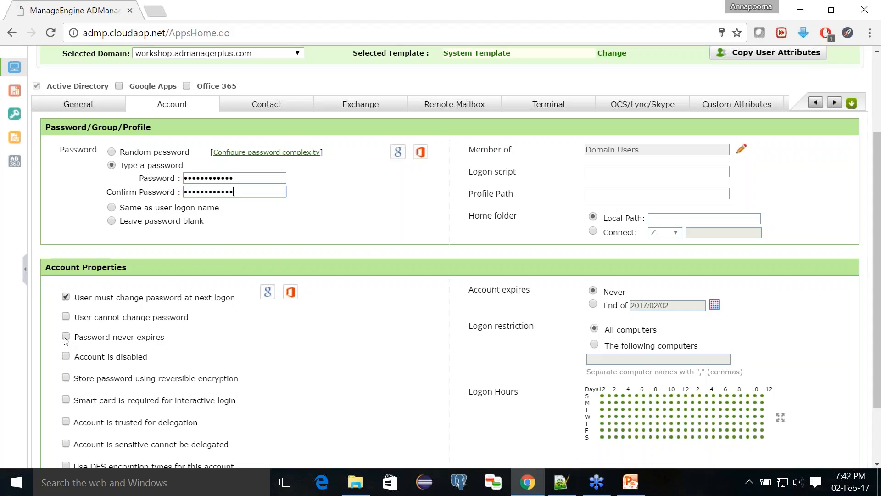
scroll(65, 340, down, 1)
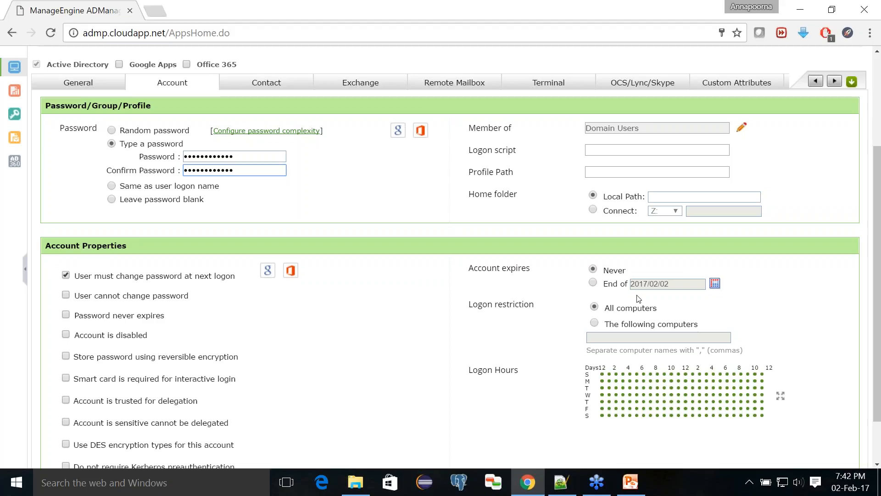
- Set the account to expire at end of 2017/03/01, leaving logon allowed from All computers
click(593, 284)
click(715, 283)
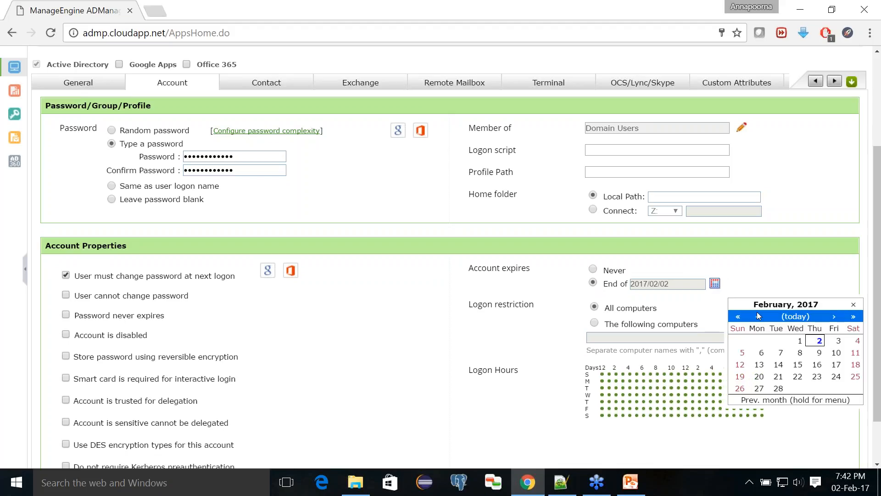
click(834, 316)
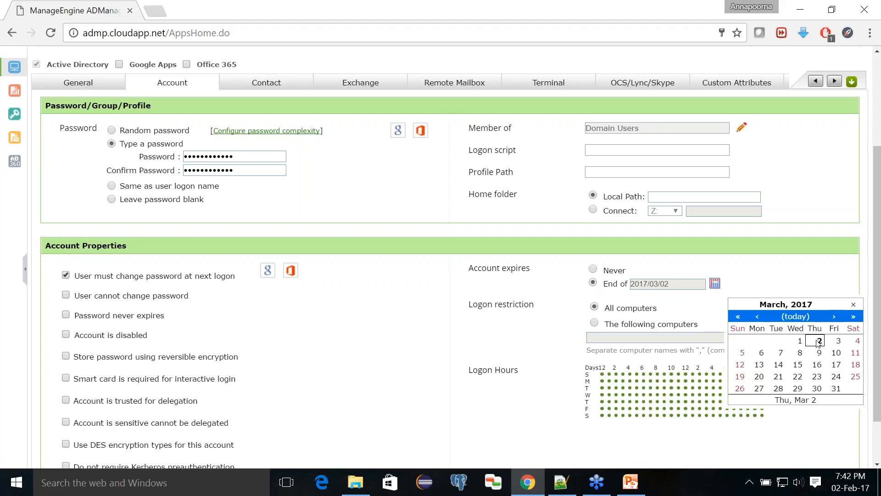
click(800, 341)
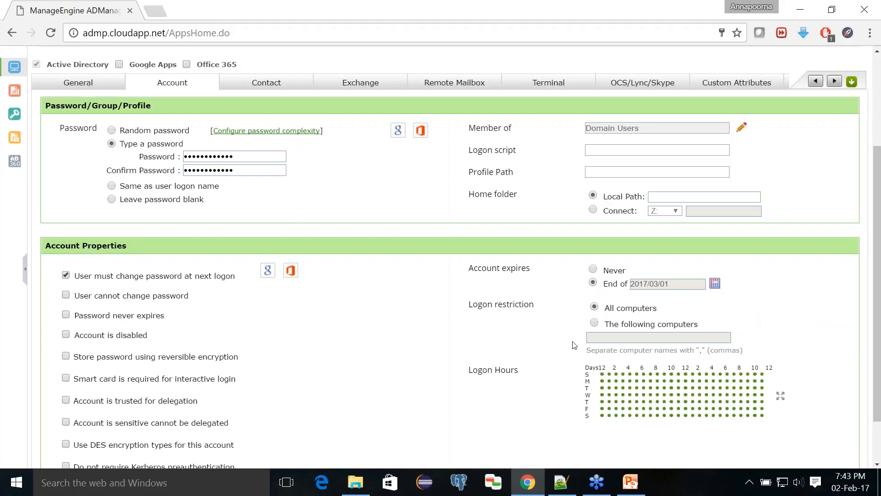
click(594, 323)
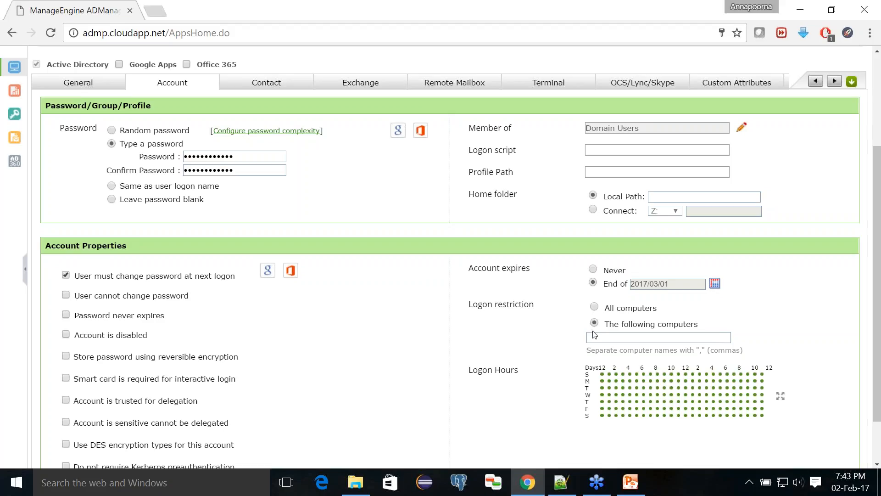
click(592, 339)
click(594, 307)
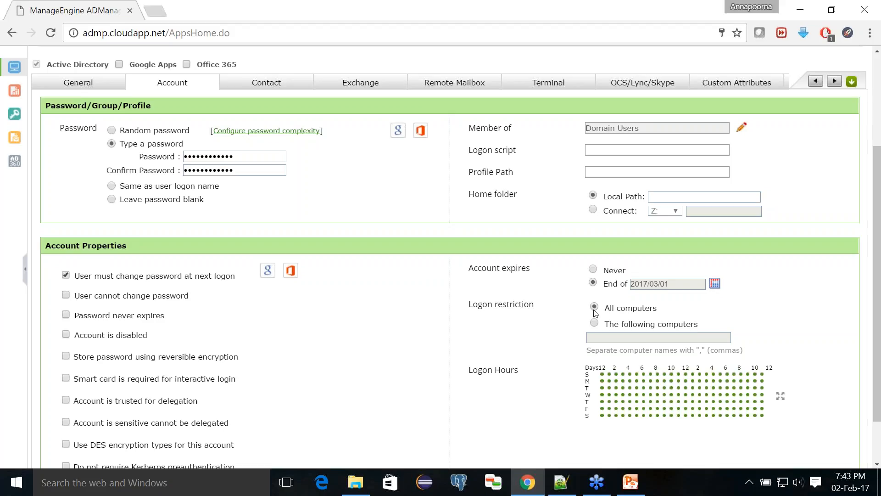
- In the Logon Hours grid, deny Sunday 3 and 6 am and Monday 7 and 8 am
click(779, 398)
scroll(724, 391, down, 4)
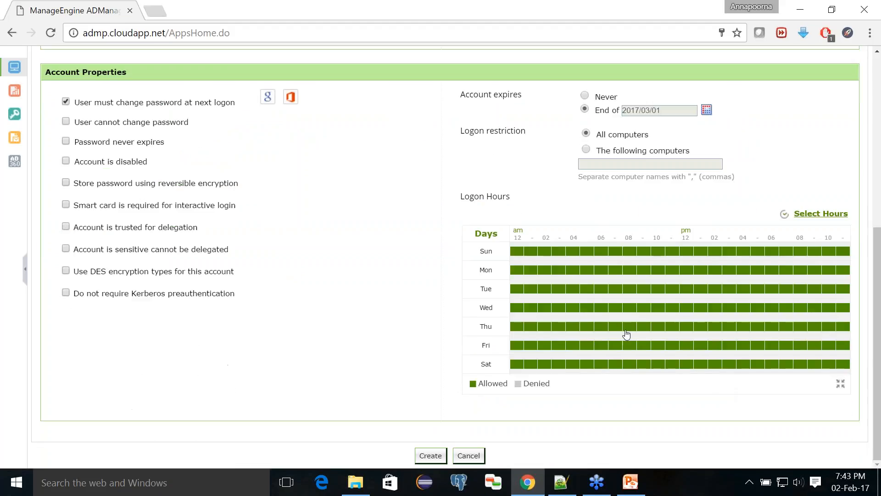
click(559, 251)
click(601, 251)
click(615, 269)
click(632, 271)
scroll(628, 274, up, 4)
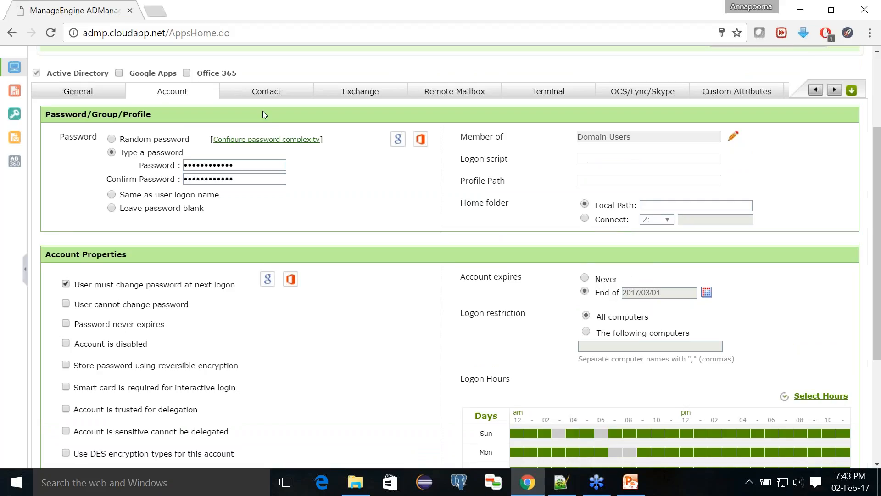
- Check the new user's Contact details, then bring up the Exchange mail settings
click(256, 94)
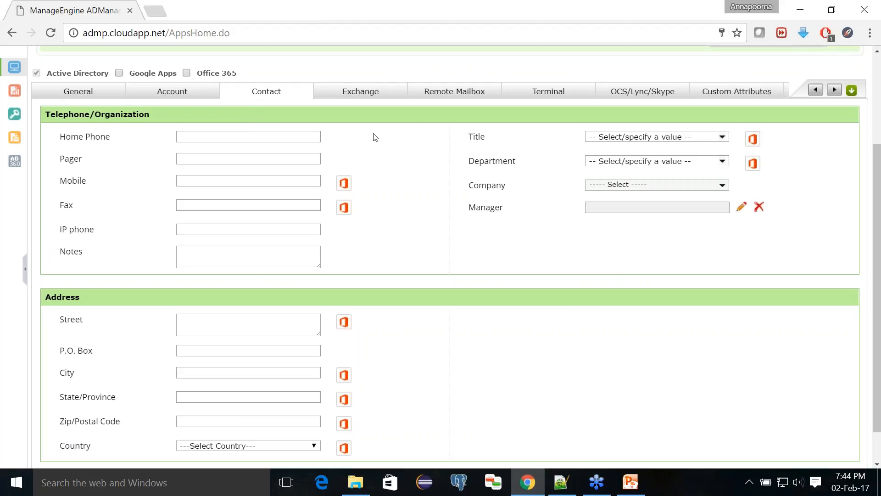
scroll(373, 136, up, 1)
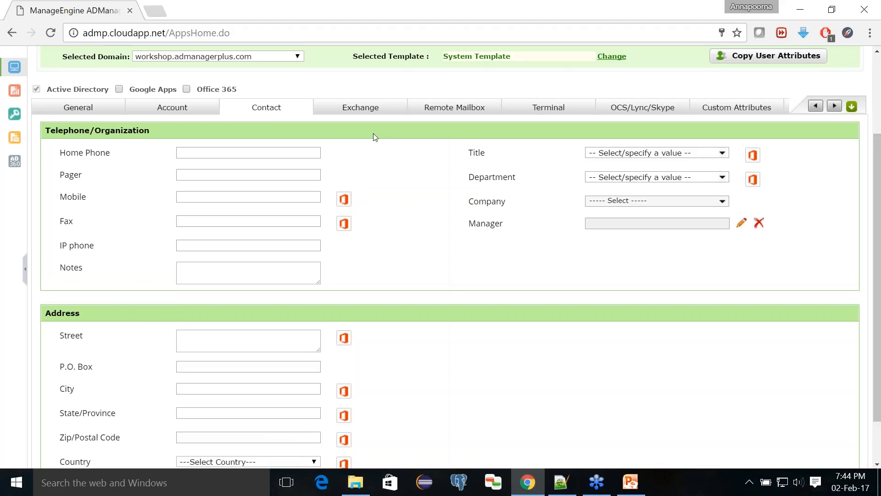
click(354, 111)
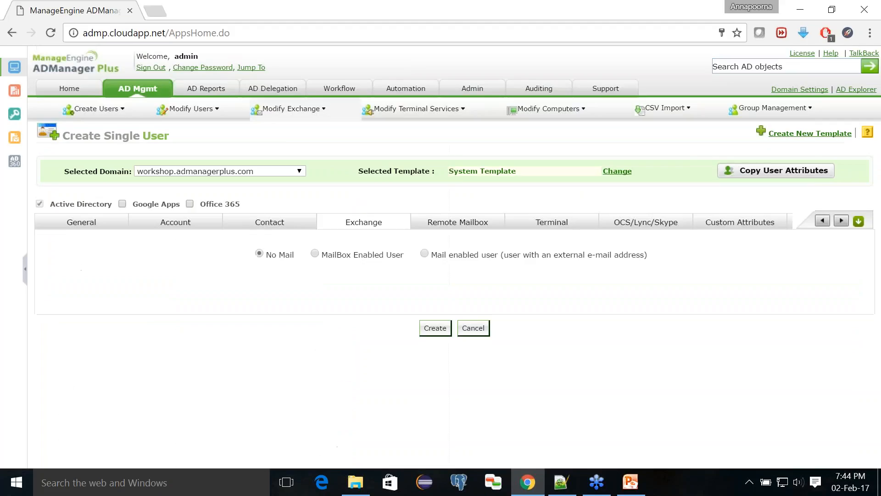
- Choose MailBox Enabled User, then review the Contact, General and Account tabs
click(315, 253)
scroll(316, 258, down, 1)
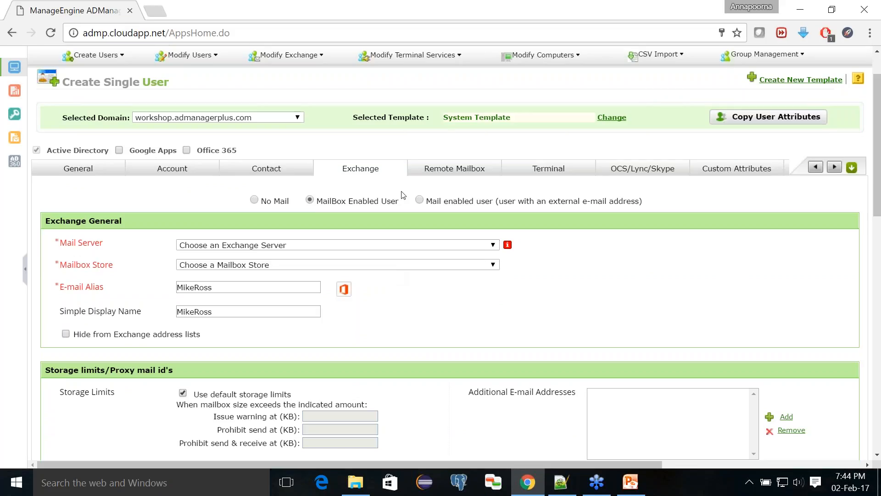
click(251, 172)
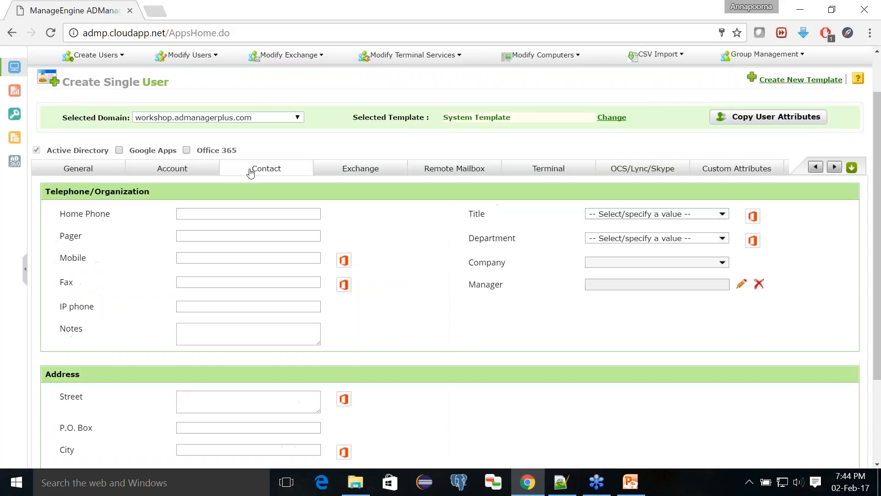
click(102, 174)
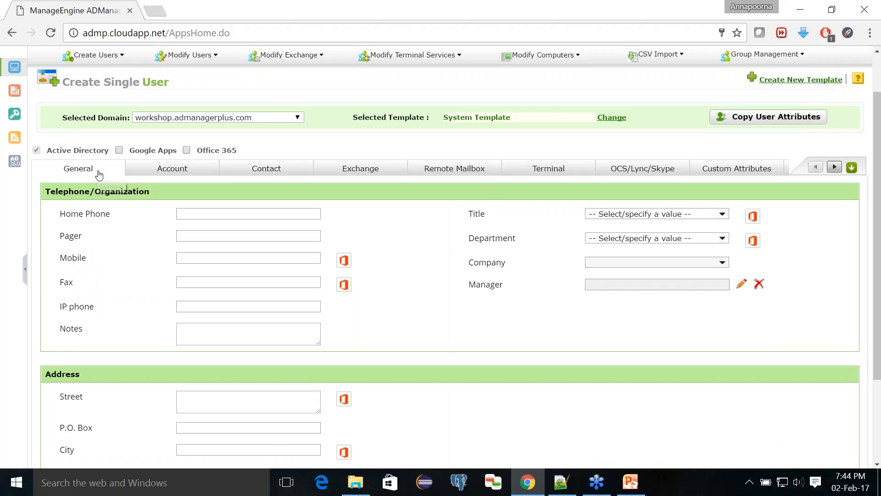
click(192, 172)
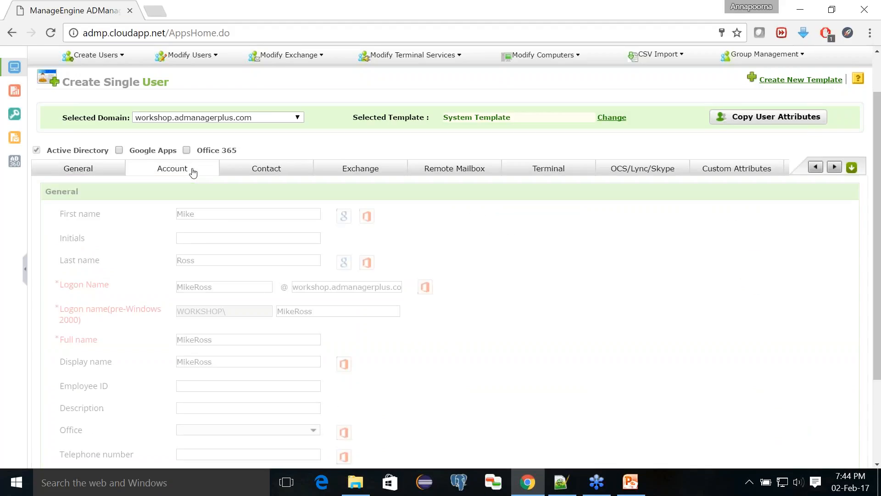
scroll(248, 242, down, 6)
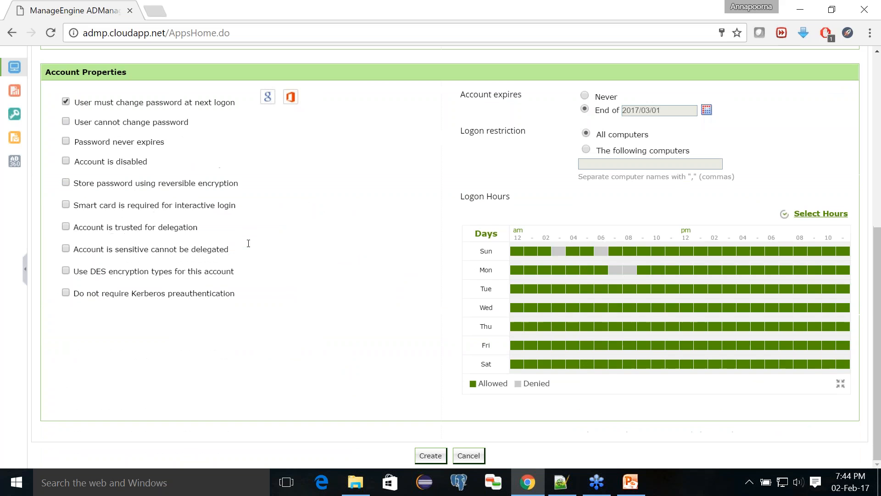
- Attempt creation, dismiss the empty Mail Server alert, and set the mailbox back to No Mail
click(431, 456)
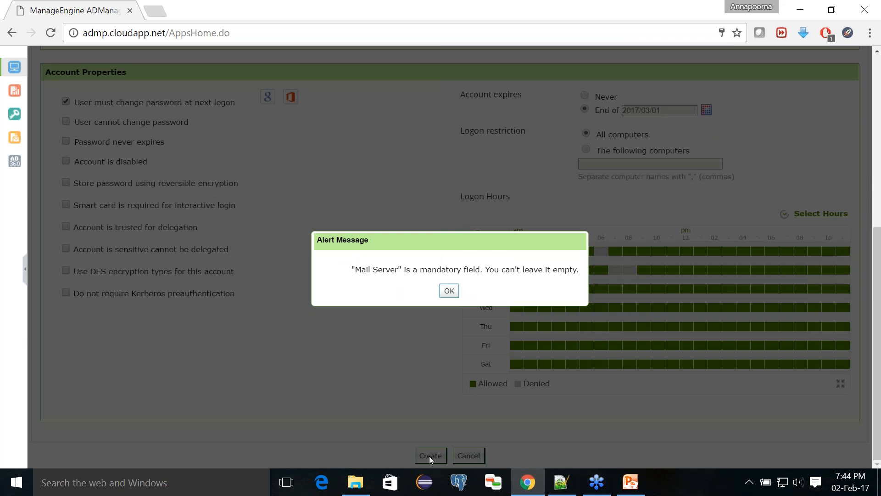
click(449, 290)
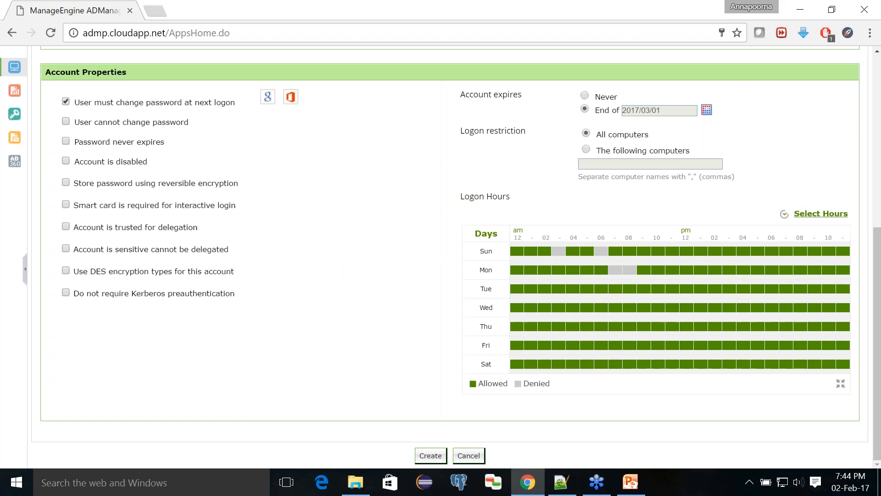
scroll(378, 220, up, 7)
click(378, 220)
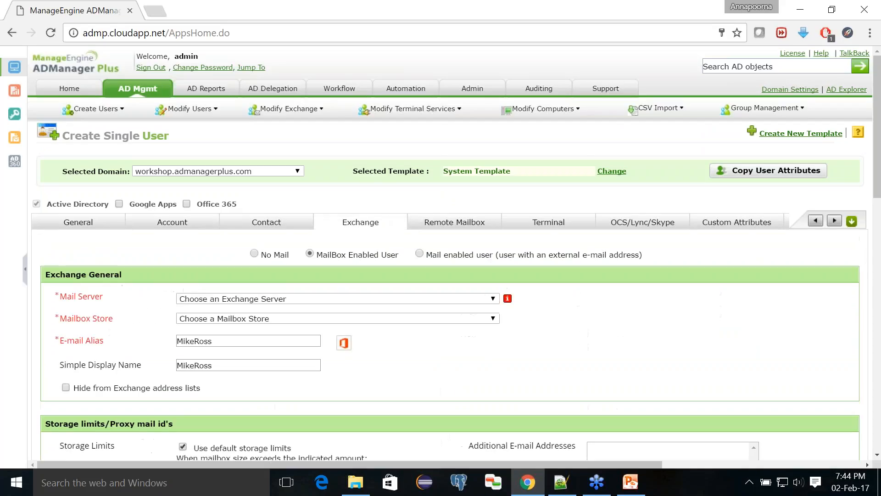
click(256, 254)
click(174, 224)
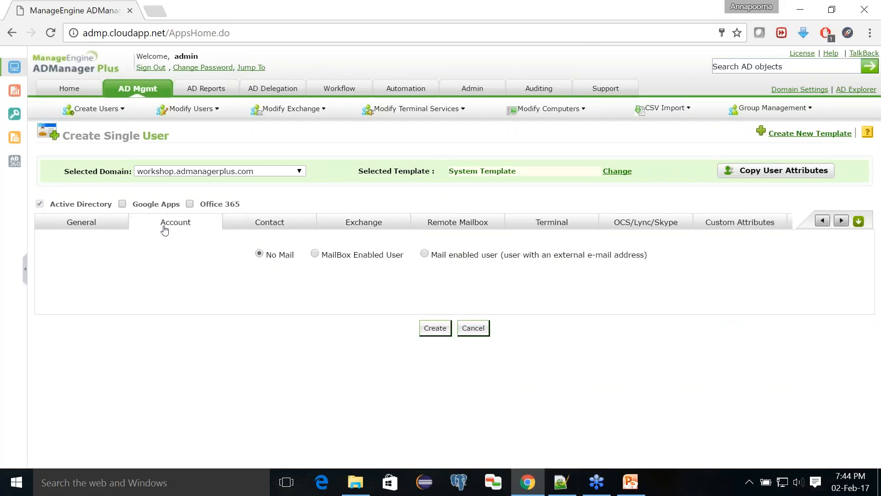
scroll(418, 423, down, 7)
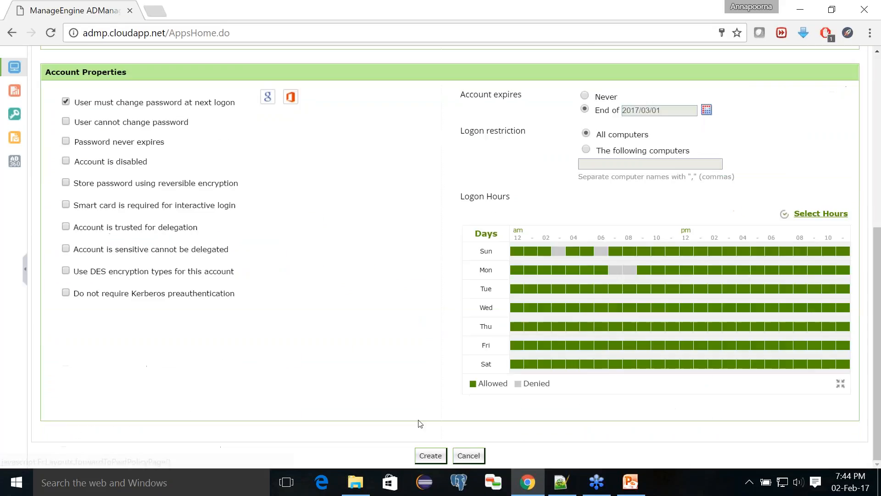
- Create the user, highlight the success message, then switch to createusers.csv in Notepad++
click(430, 455)
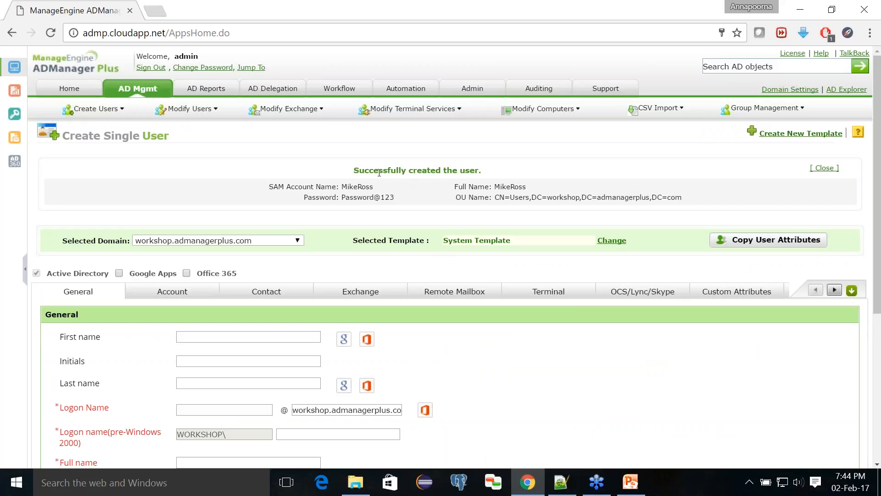
drag(370, 172, 478, 176)
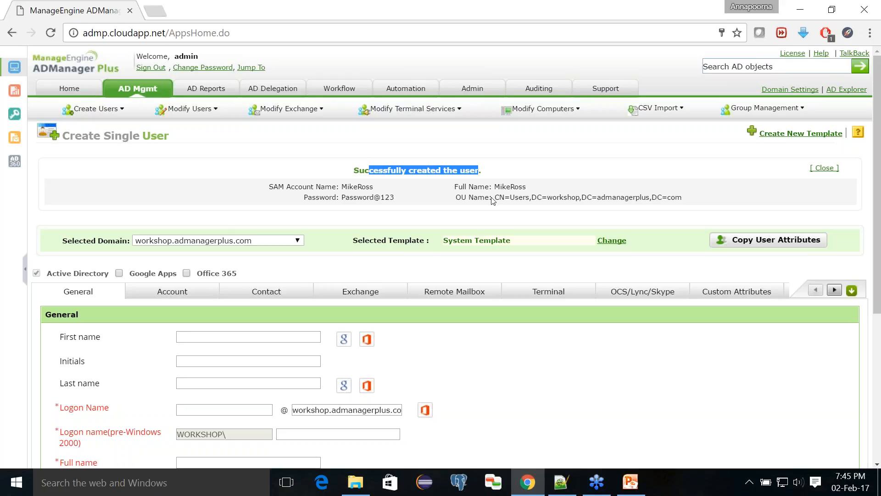
click(552, 380)
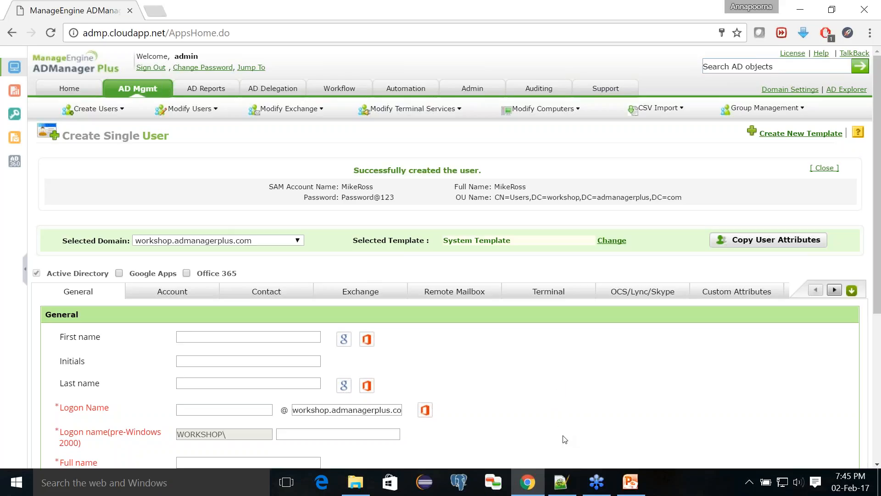
click(556, 480)
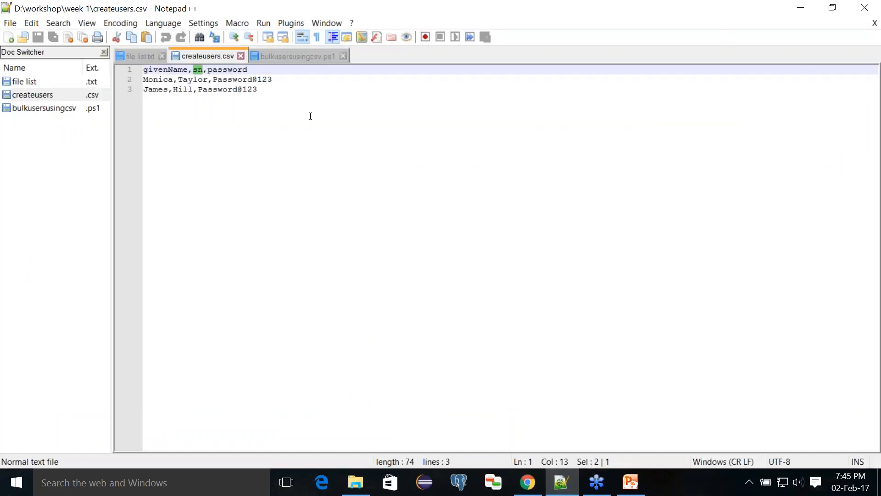
- Inspect the usercreationfile import line in bulkusersusingcsv.ps1, then return to ADManager Plus in Chrome
click(290, 57)
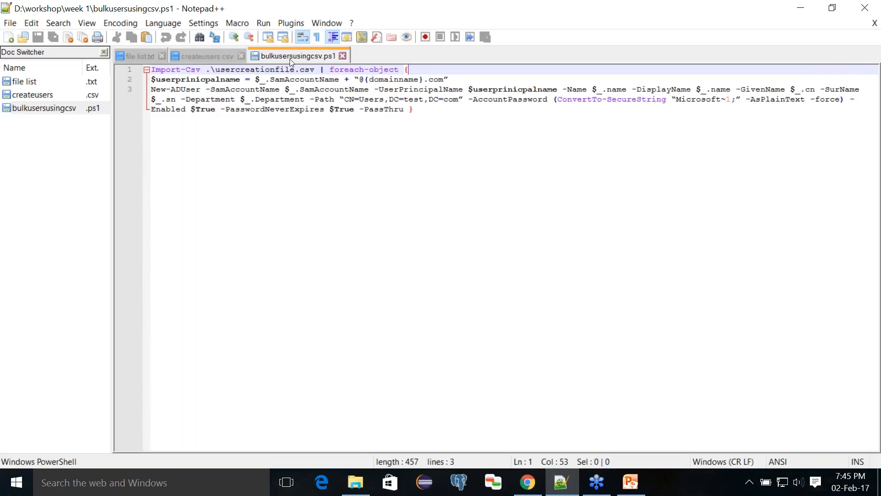
double_click(266, 69)
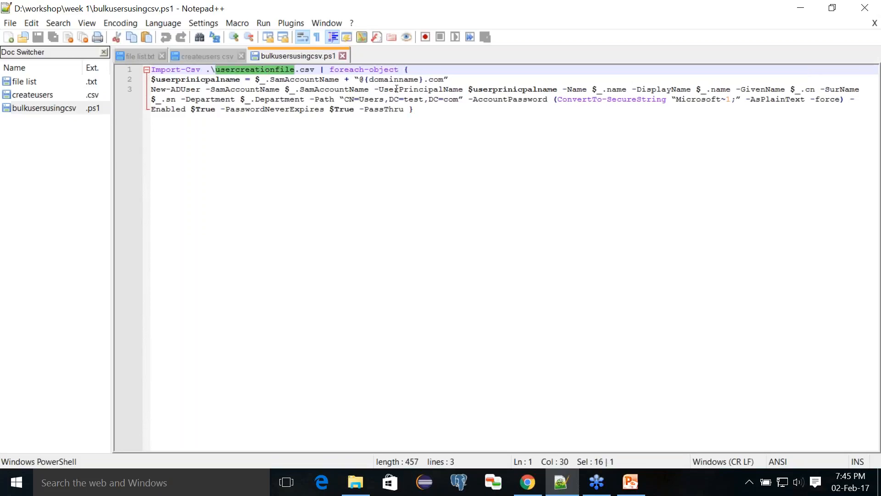
click(415, 71)
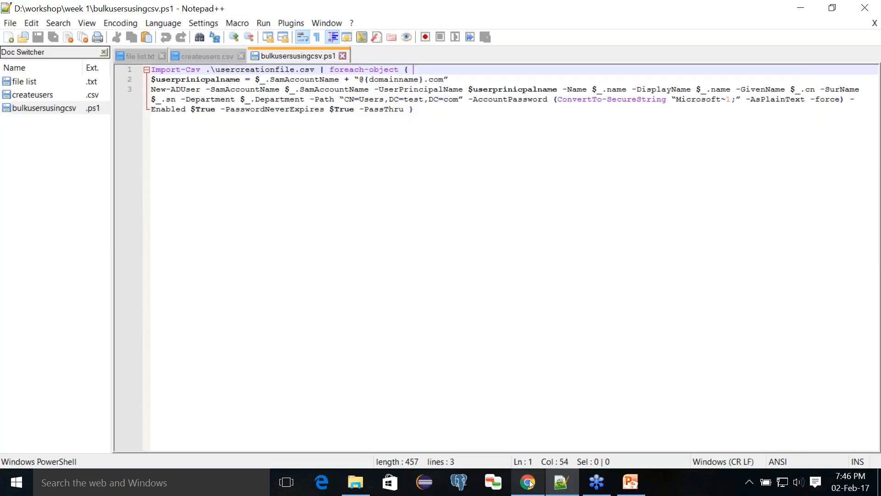
mouse_move(527, 481)
click(521, 441)
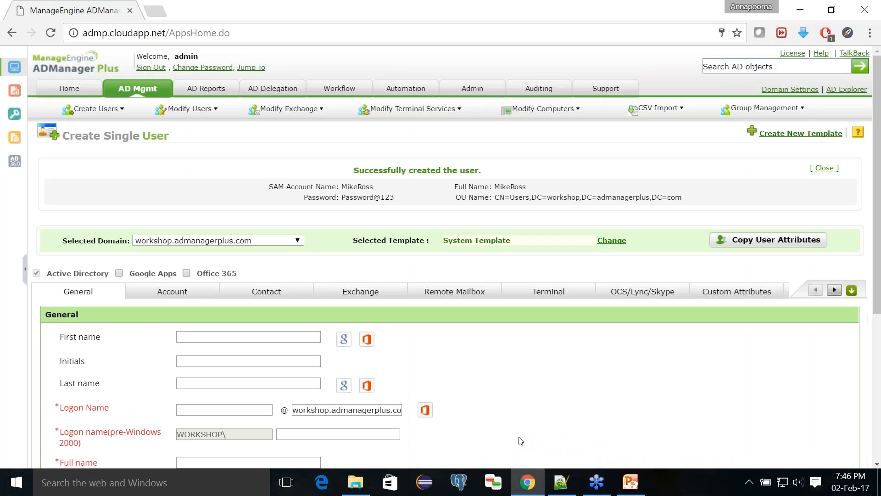
- Bring createusers.csv forward in Notepad++ and highlight the givenName header
click(560, 482)
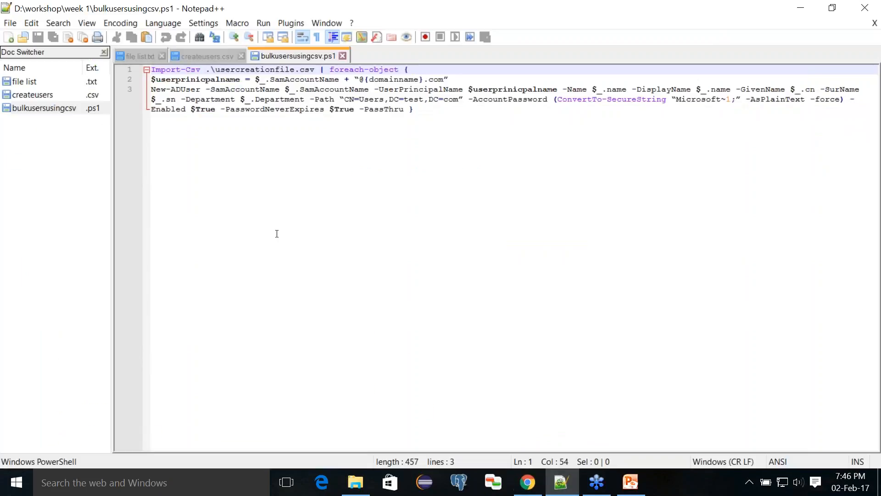
click(198, 58)
click(228, 104)
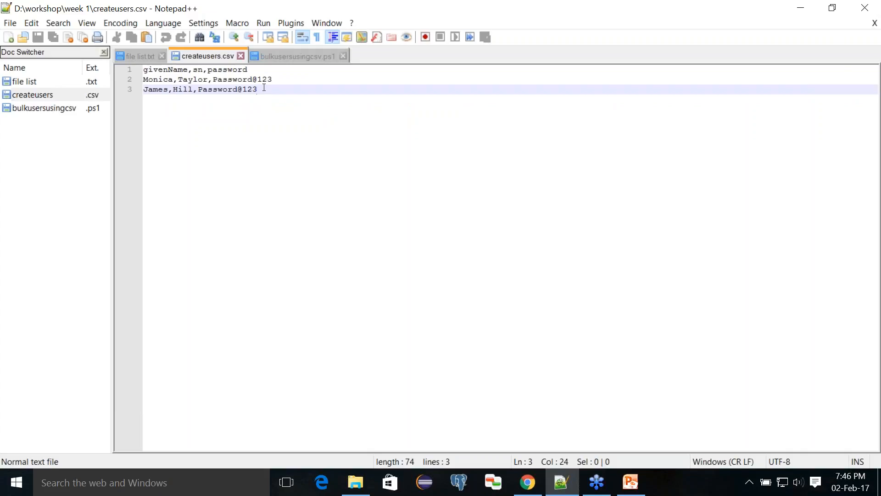
double_click(177, 70)
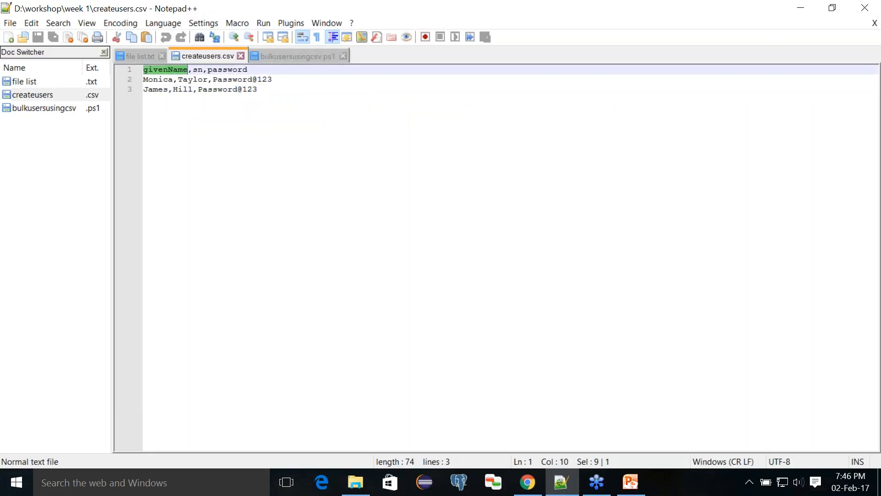
drag(188, 70, 192, 70)
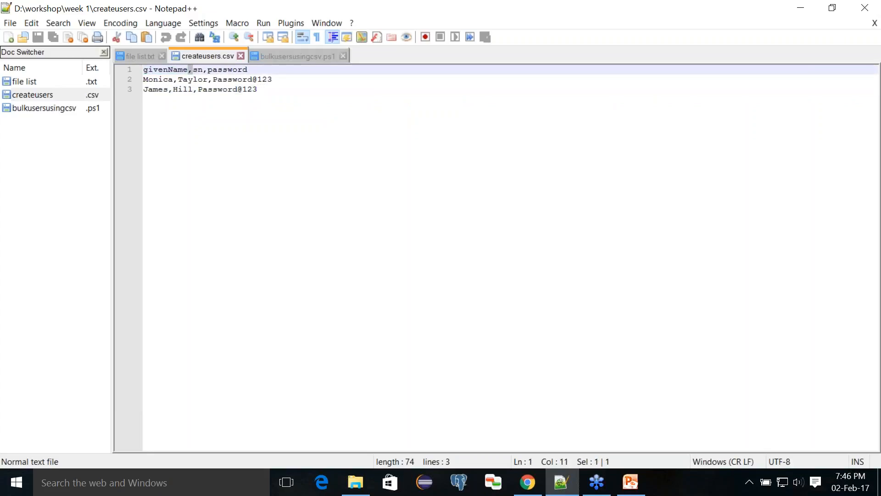
click(218, 71)
- Highlight the first user's name values alongside the givenName, sn and password columns
drag(281, 80, 144, 81)
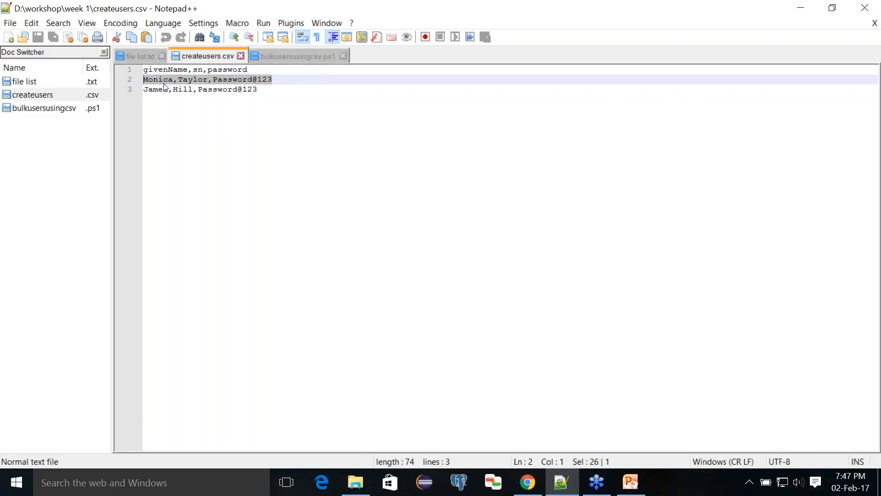
double_click(158, 79)
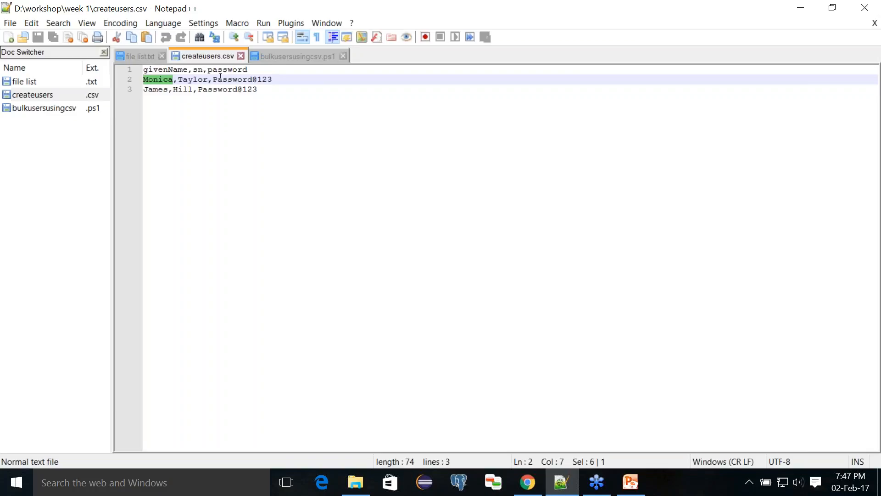
double_click(163, 69)
click(198, 78)
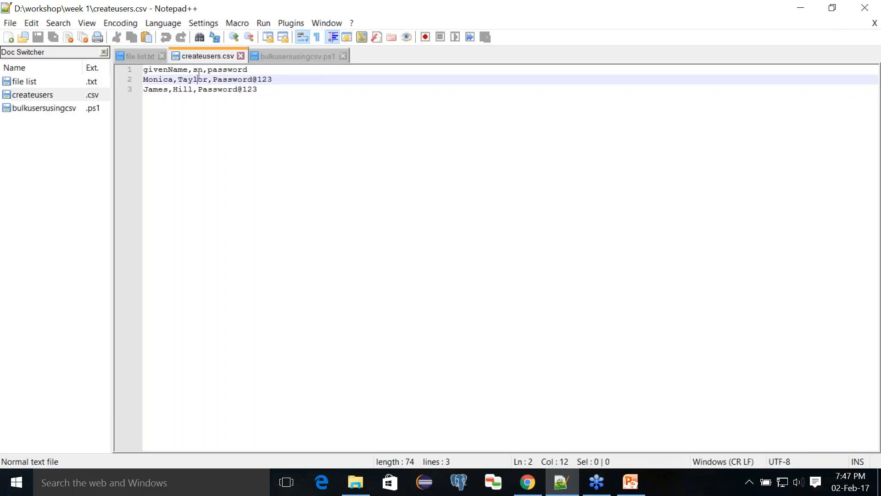
double_click(198, 79)
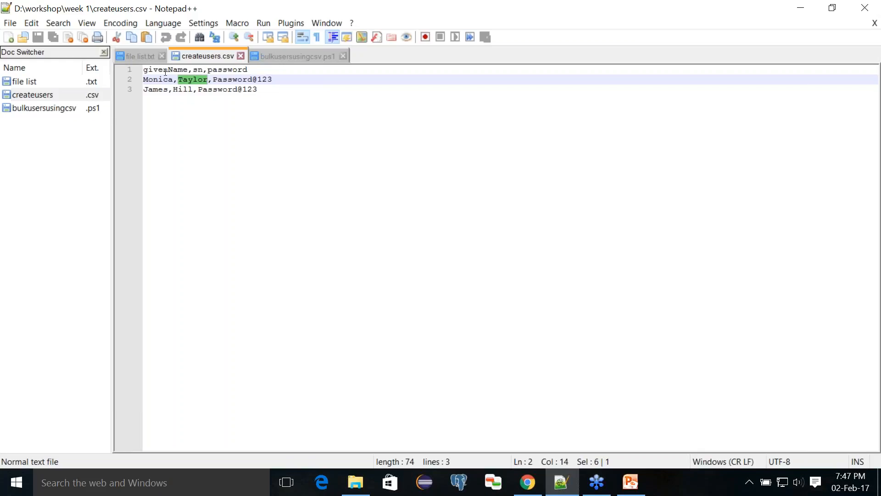
double_click(165, 69)
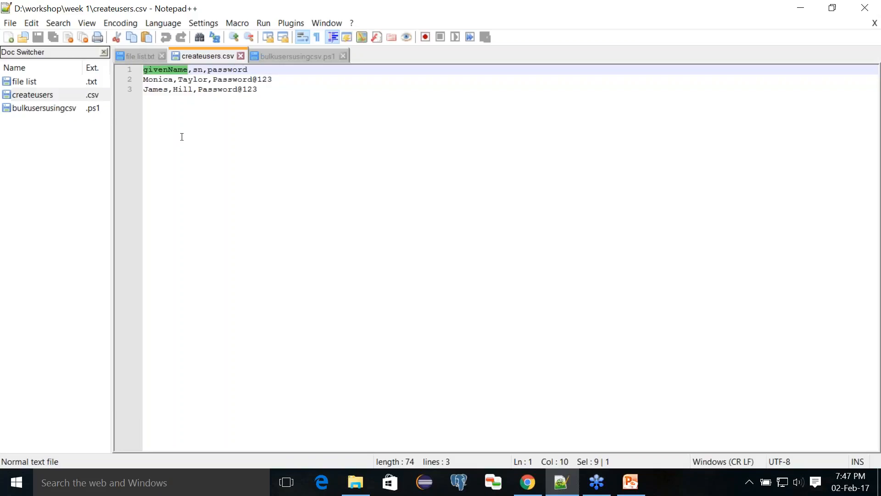
double_click(198, 70)
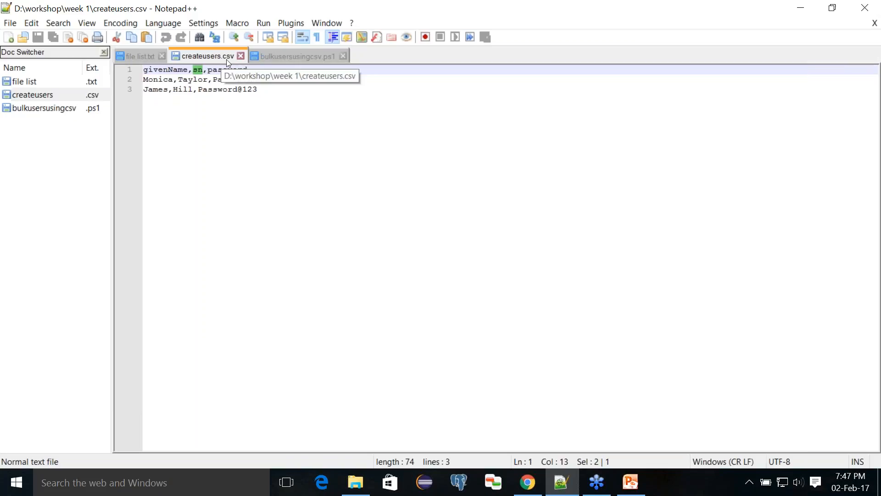
click(242, 89)
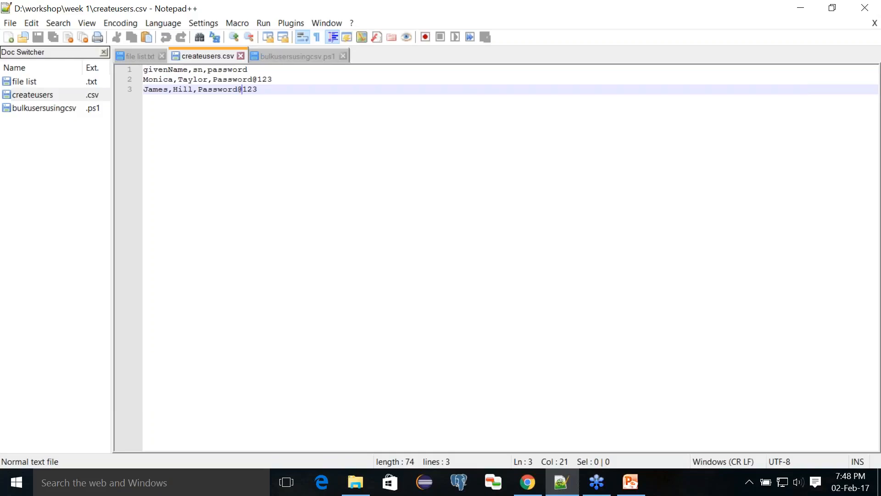
- Open ADManager Plus Help at CSV Import > Create Users using CSV
mouse_move(528, 484)
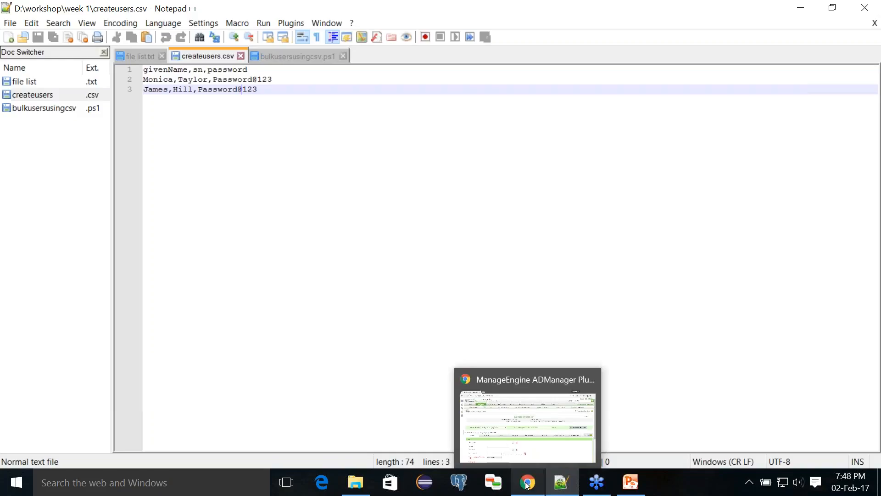
mouse_move(507, 424)
click(507, 424)
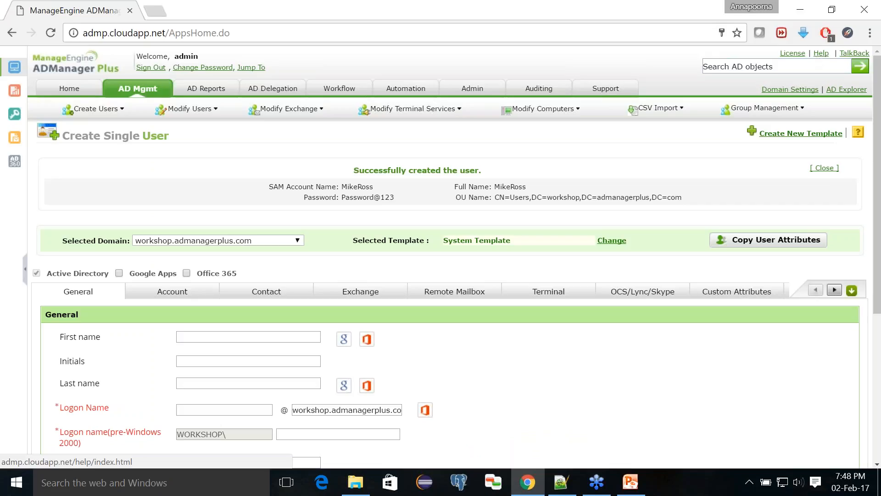
click(819, 53)
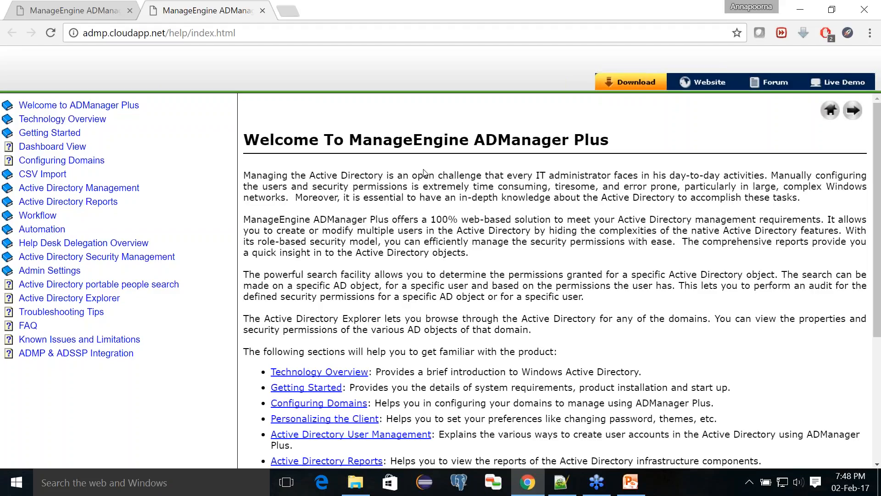
click(58, 177)
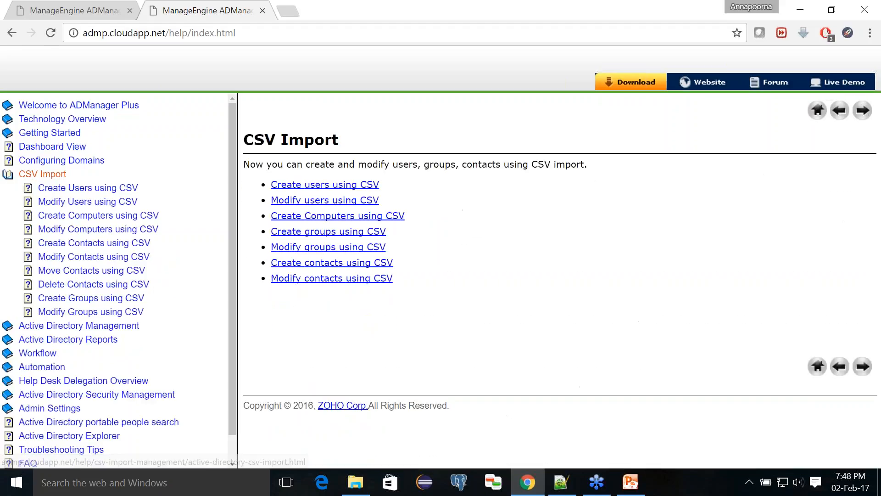
click(63, 192)
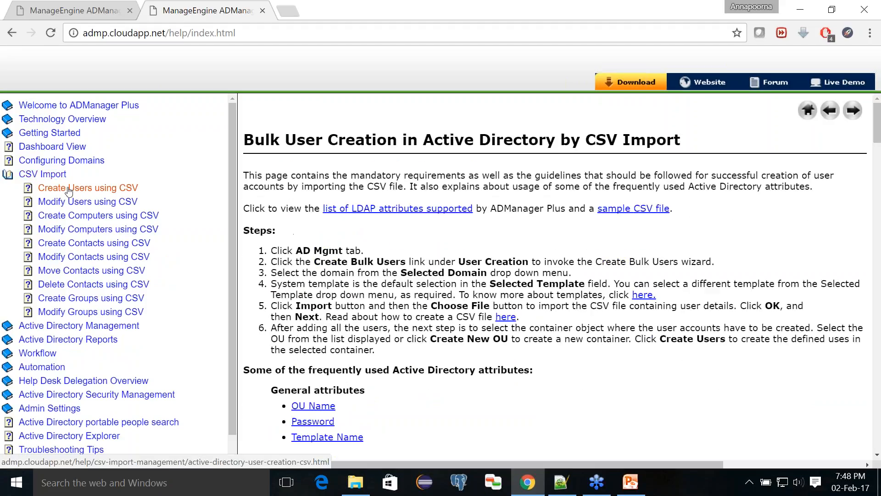
- Open the supported LDAP attributes list and highlight givenName, userPrincipalName and sAMAccountName
click(365, 210)
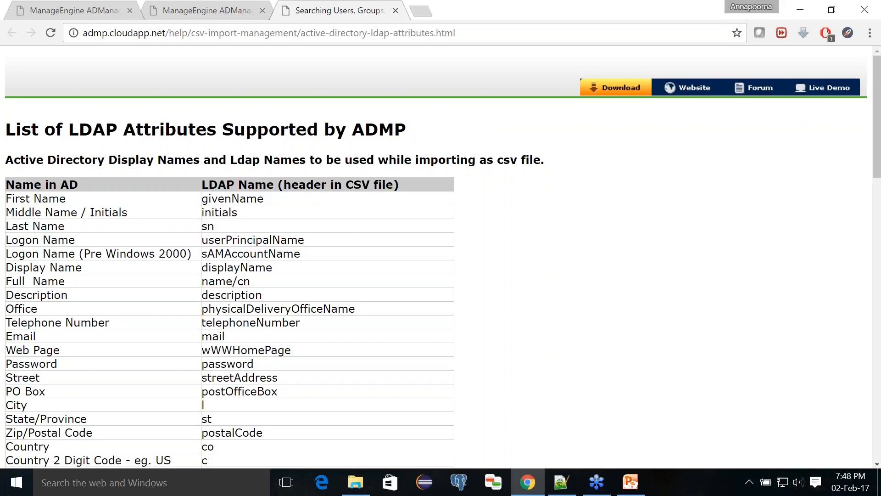
double_click(251, 198)
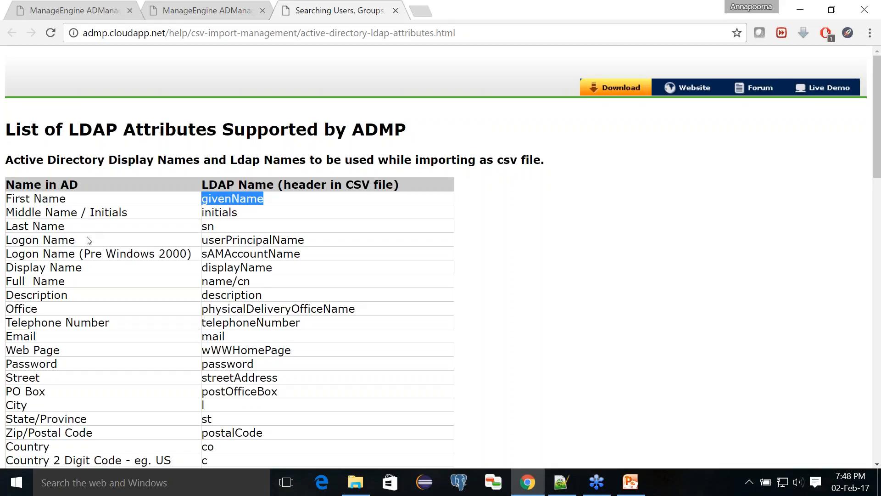
drag(84, 243, 14, 233)
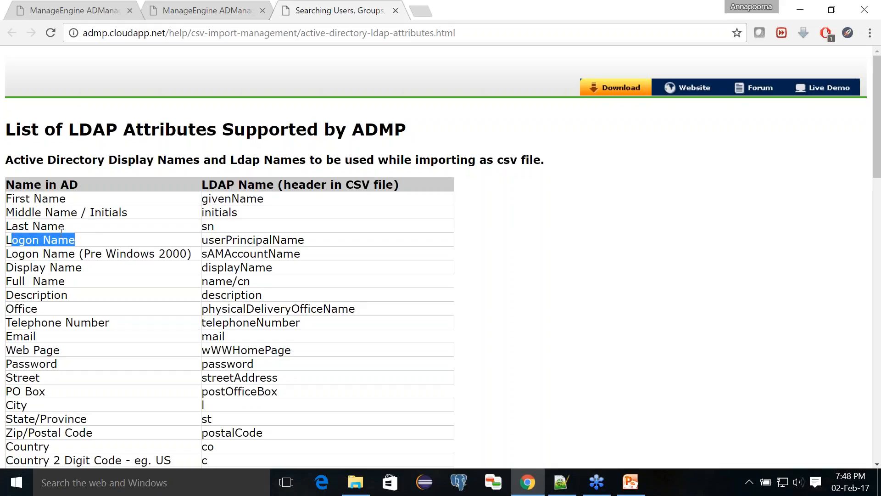
double_click(221, 240)
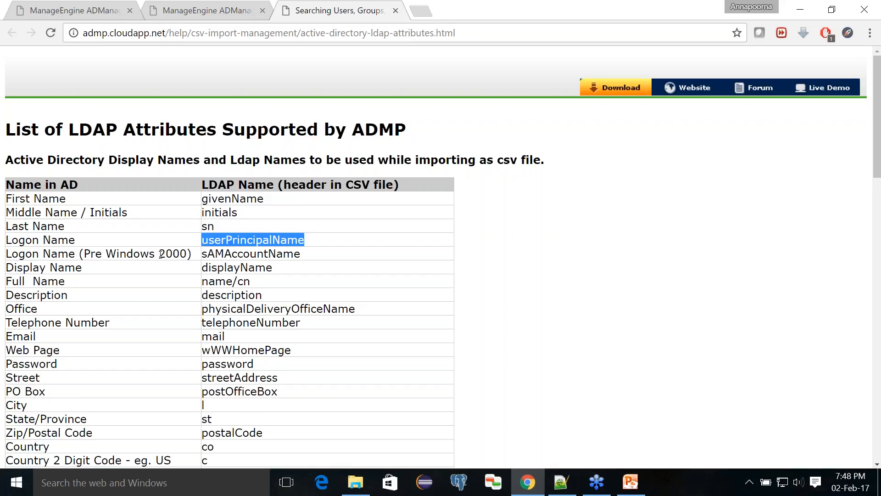
double_click(243, 257)
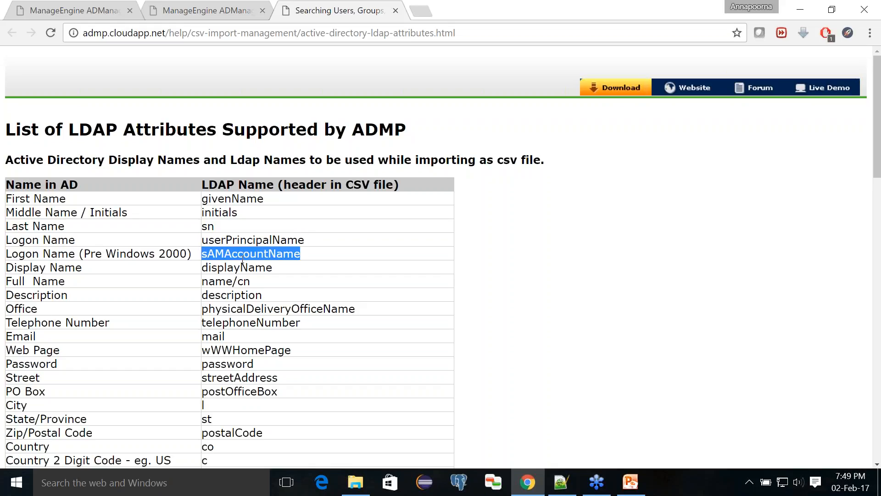
- Scroll through the remaining attributes, return to the top, and switch to createusers.csv
scroll(242, 260, down, 4)
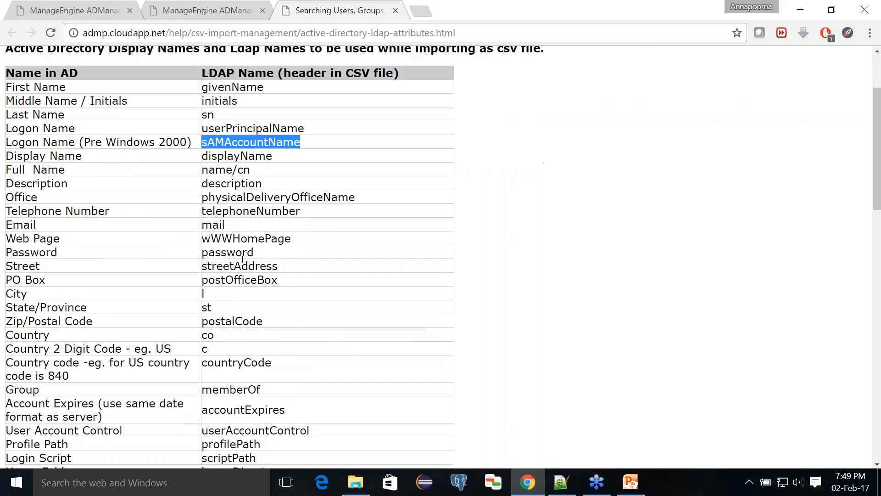
scroll(242, 261, down, 3)
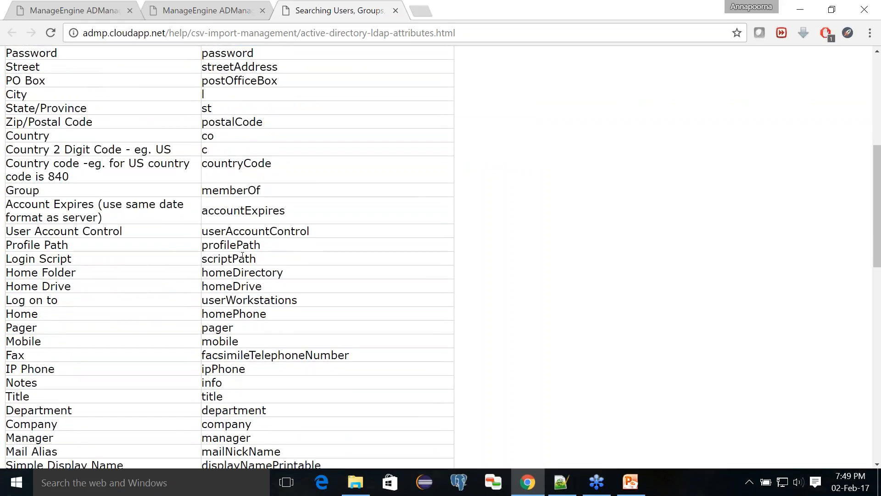
scroll(242, 257, down, 9)
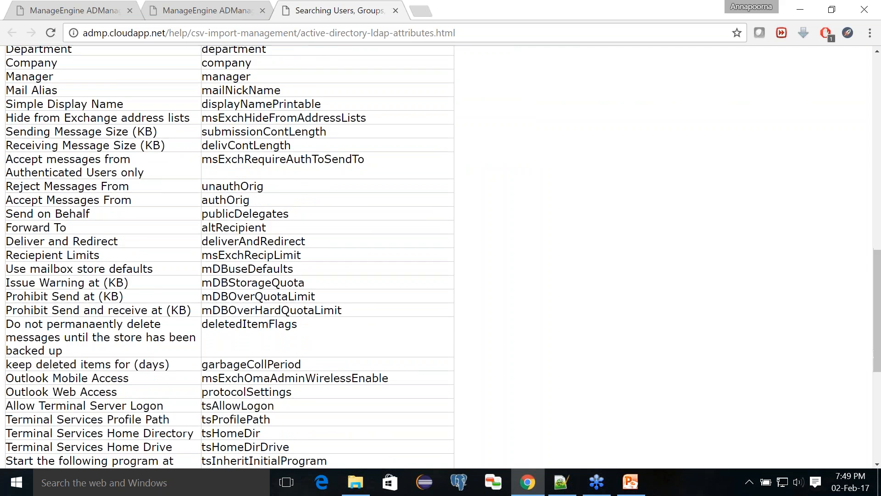
key(Home)
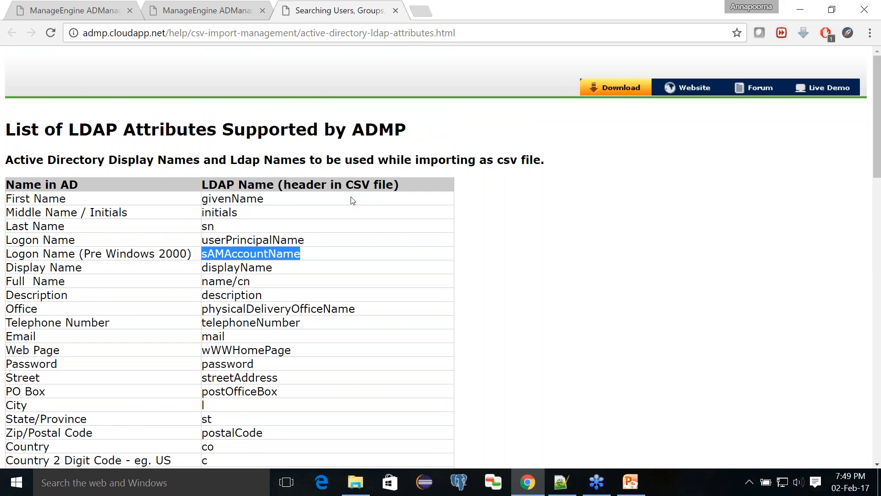
click(560, 482)
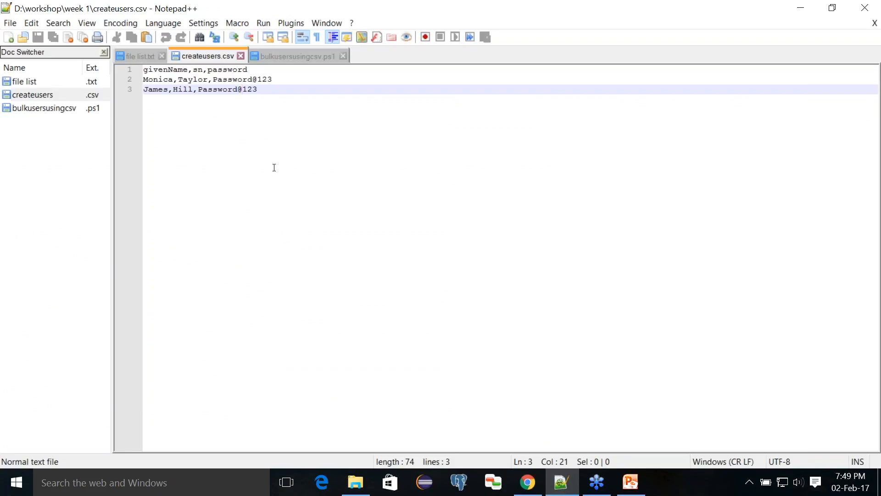
- Step through the two user rows in createusers.csv, then return to the LDAP attributes page
click(293, 83)
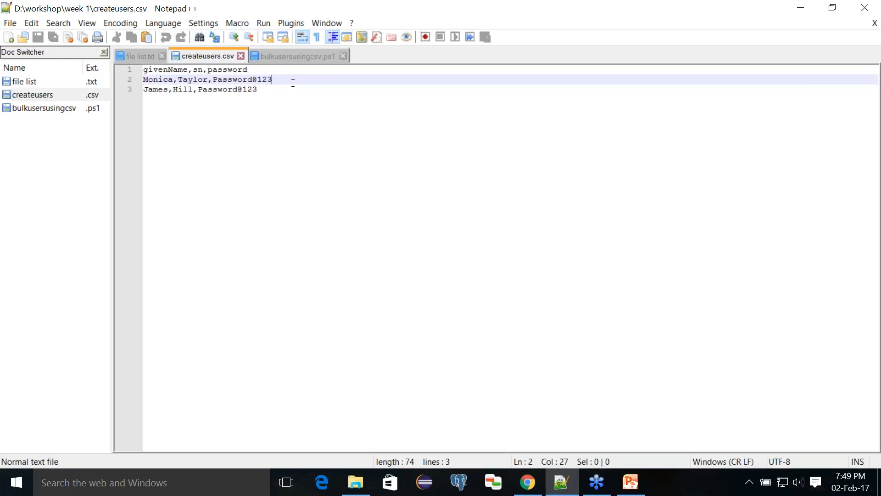
key(Down)
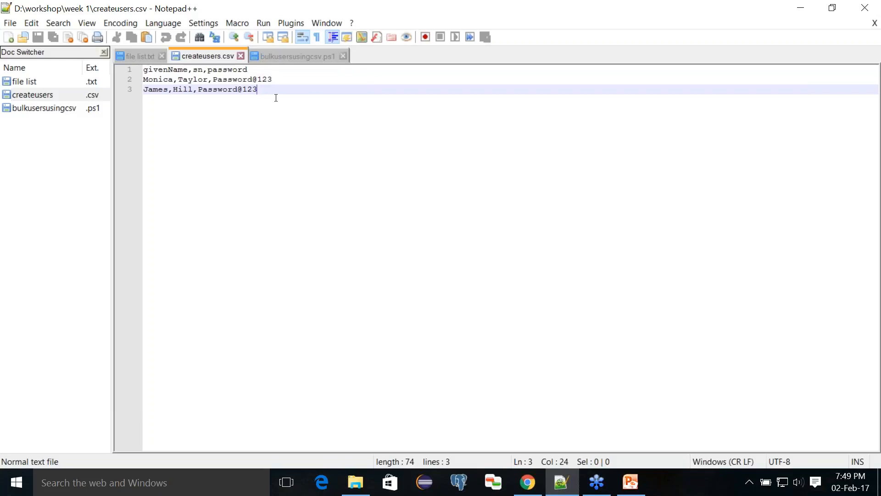
mouse_move(527, 482)
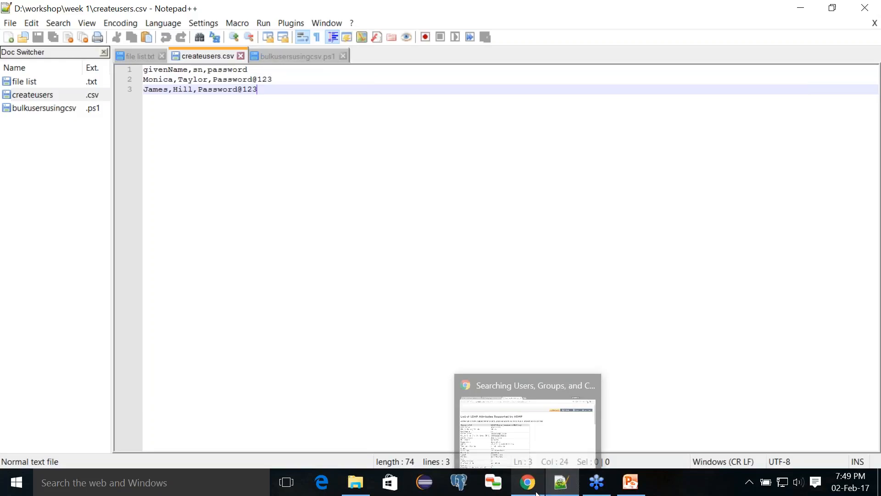
click(526, 458)
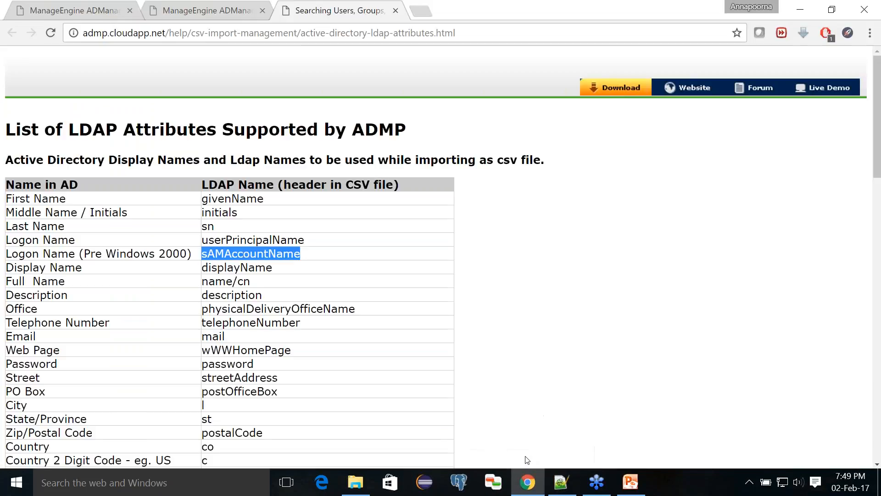
- View the User Creation Templates list under AD Mgmt, then switch back to createusers.csv
click(72, 12)
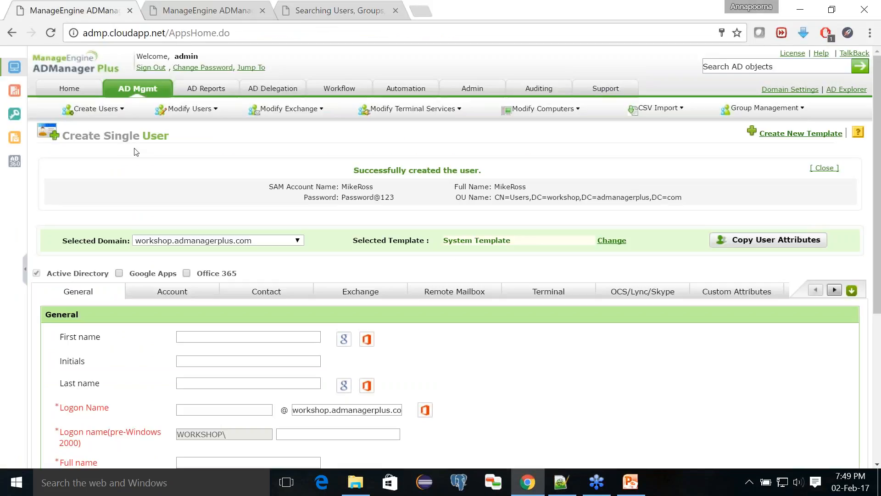
click(129, 93)
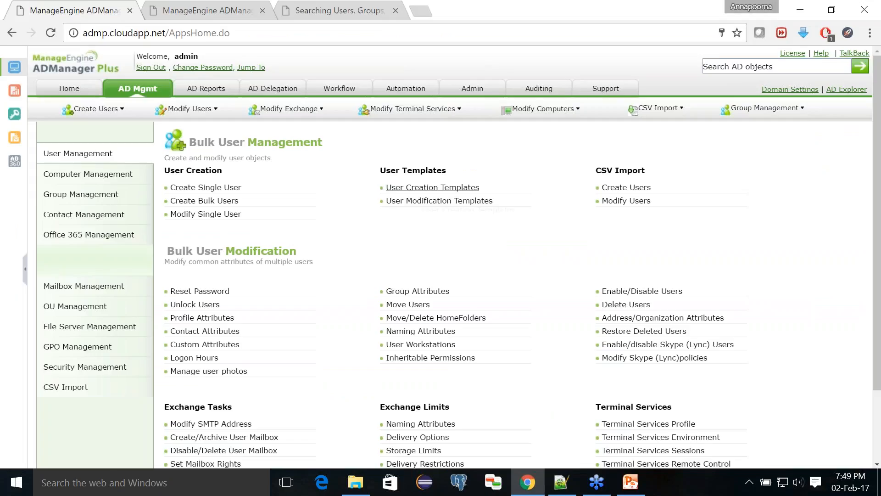
click(424, 191)
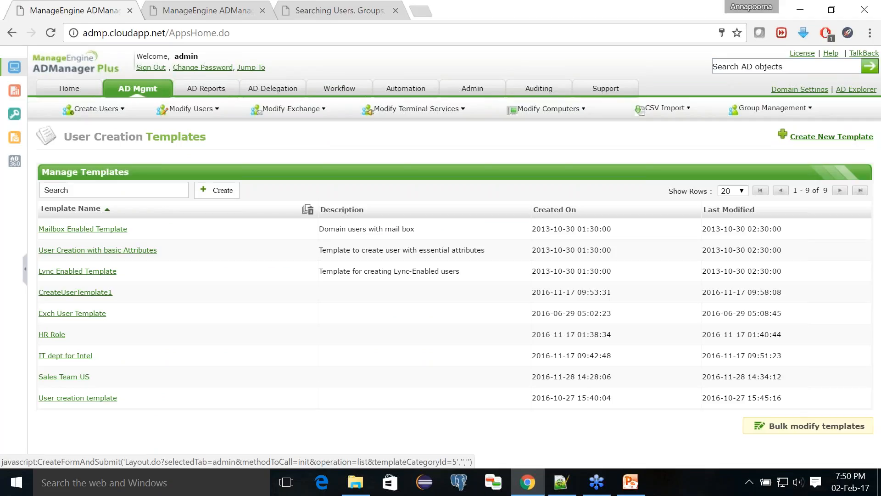
click(571, 472)
- Point out the createusers.csv rows and header line, then minimise Notepad++
click(269, 79)
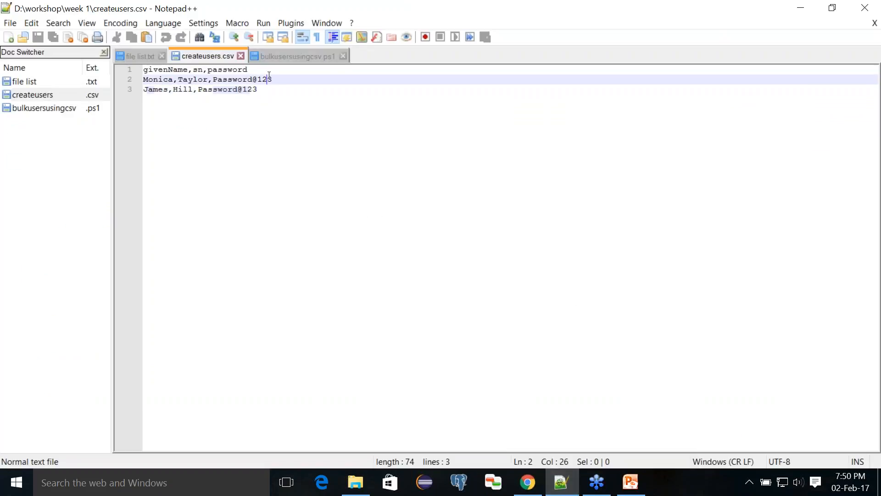
click(266, 74)
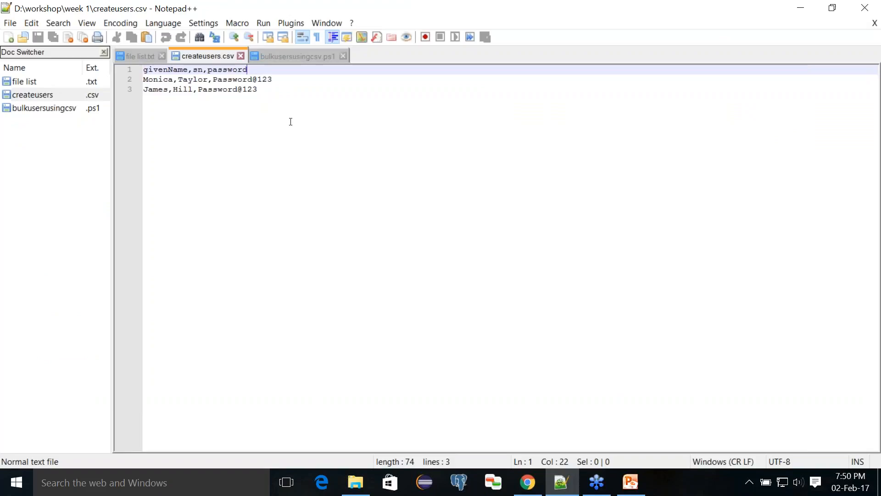
click(565, 487)
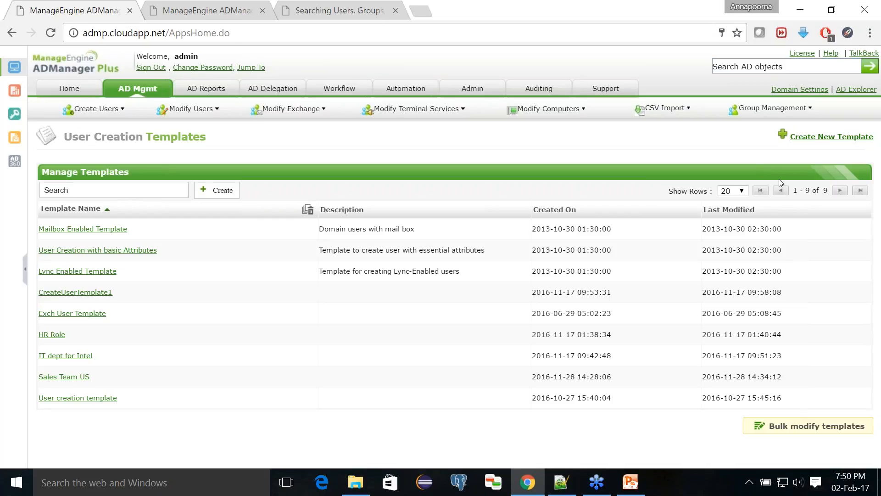
- Leave the Topics slide and start a new user template named 'Sales Dept'
click(631, 485)
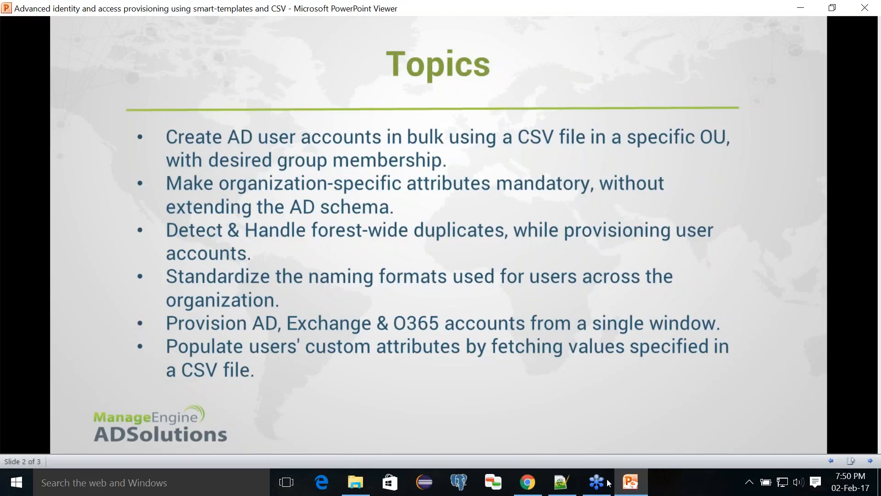
click(631, 481)
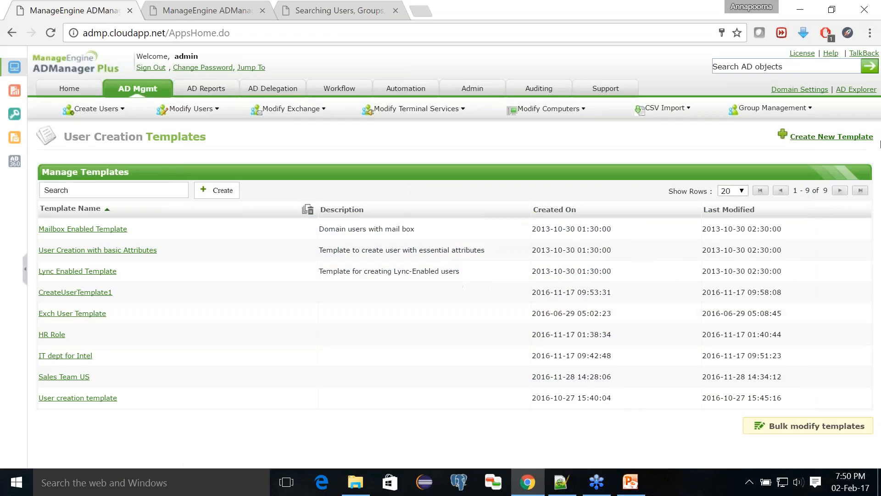
click(827, 134)
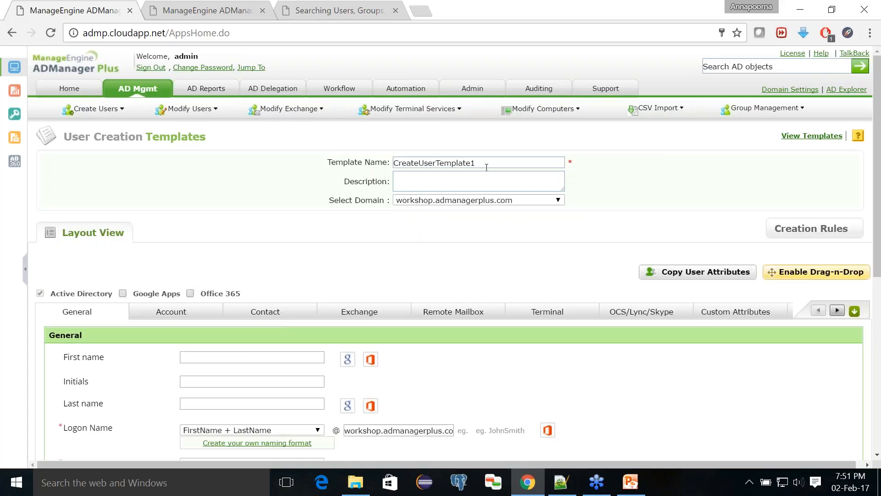
text(Sa)
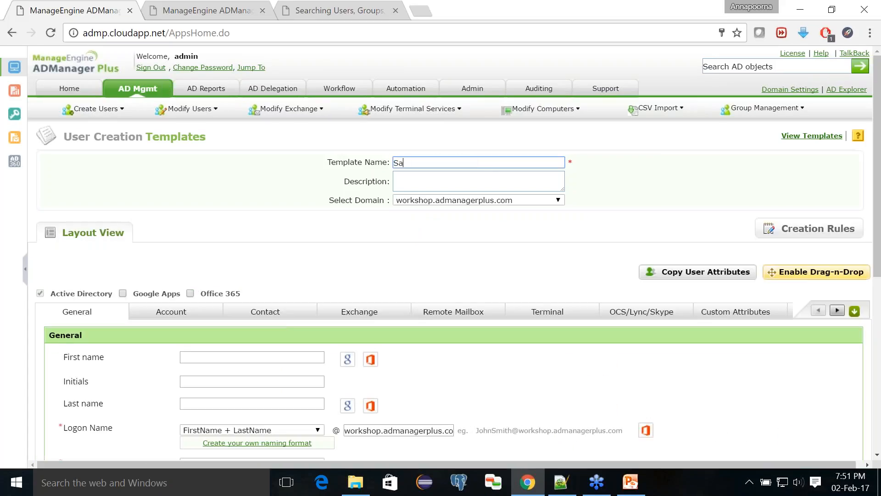
text(les Dept)
- Scroll through the Sales Dept template's General tab fields to review them
scroll(365, 270, down, 3)
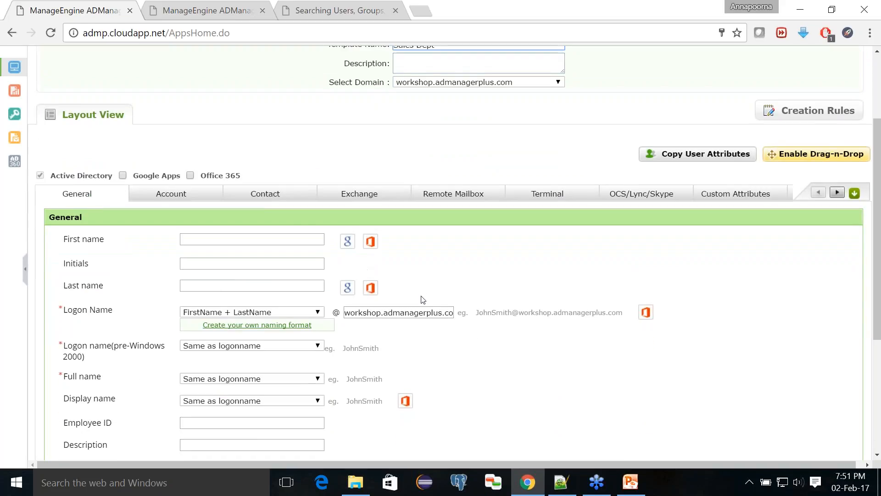
scroll(423, 300, down, 5)
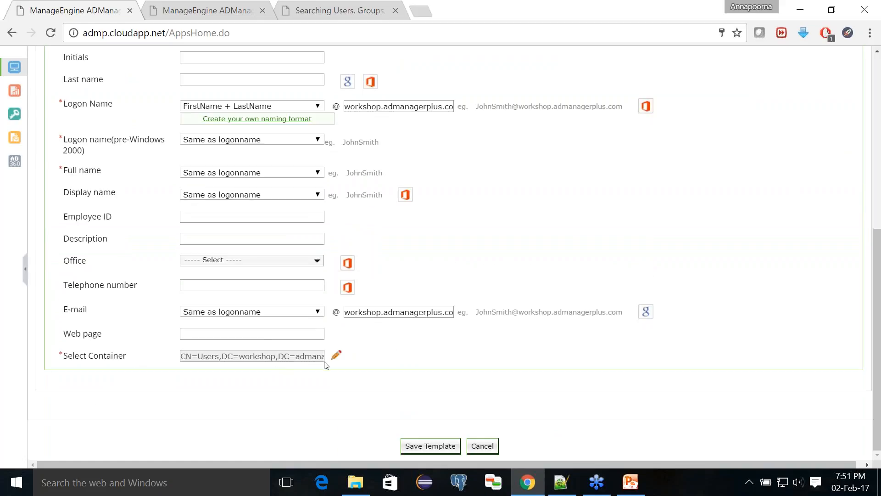
scroll(189, 312, up, 1)
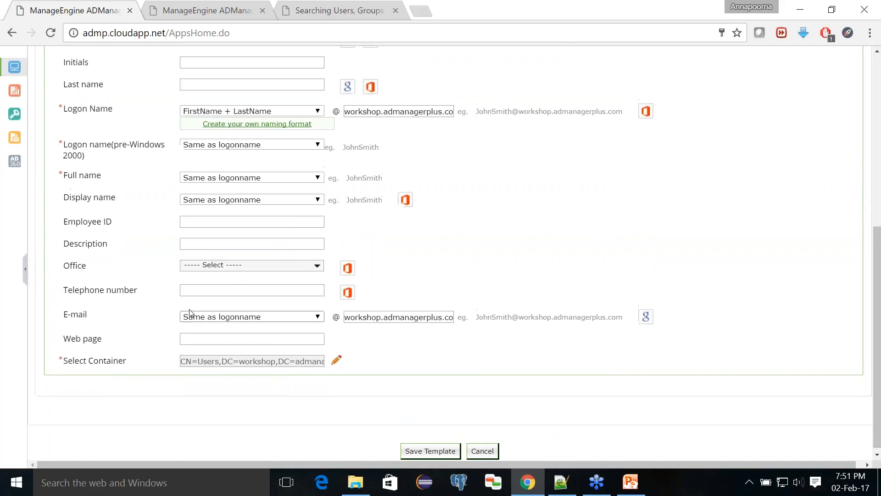
scroll(189, 312, up, 5)
scroll(285, 243, down, 2)
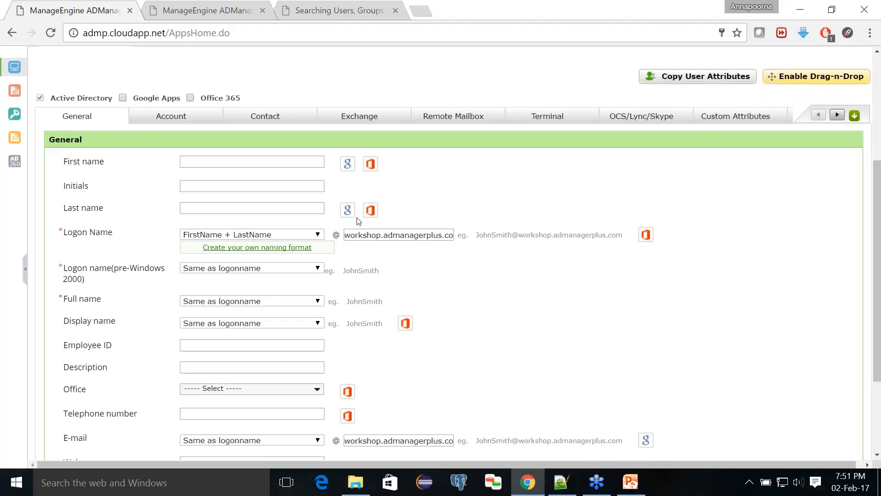
scroll(358, 221, up, 4)
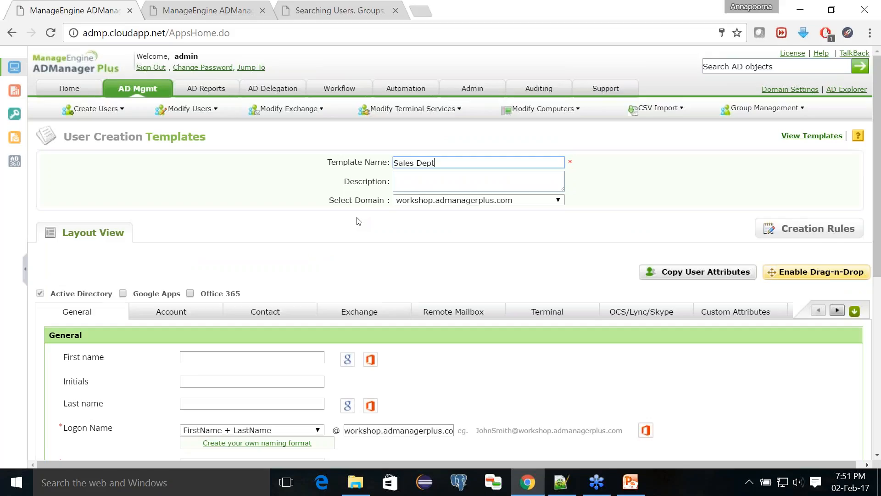
scroll(358, 221, down, 6)
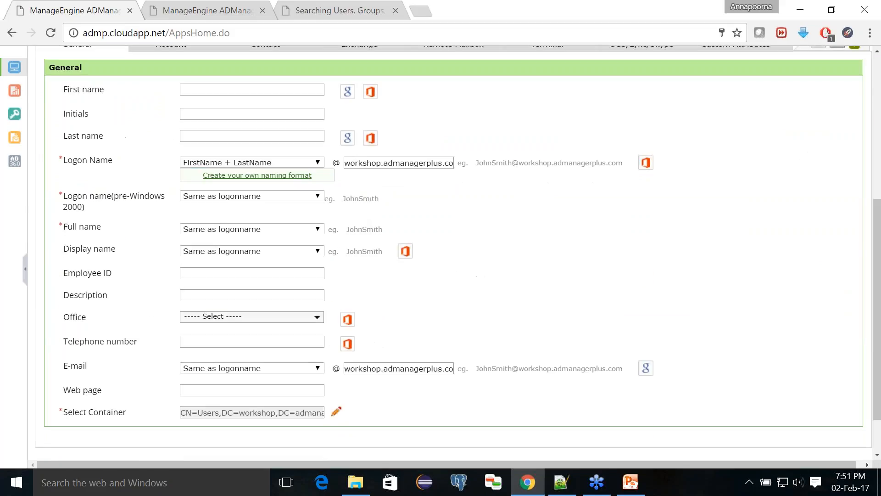
scroll(227, 408, up, 6)
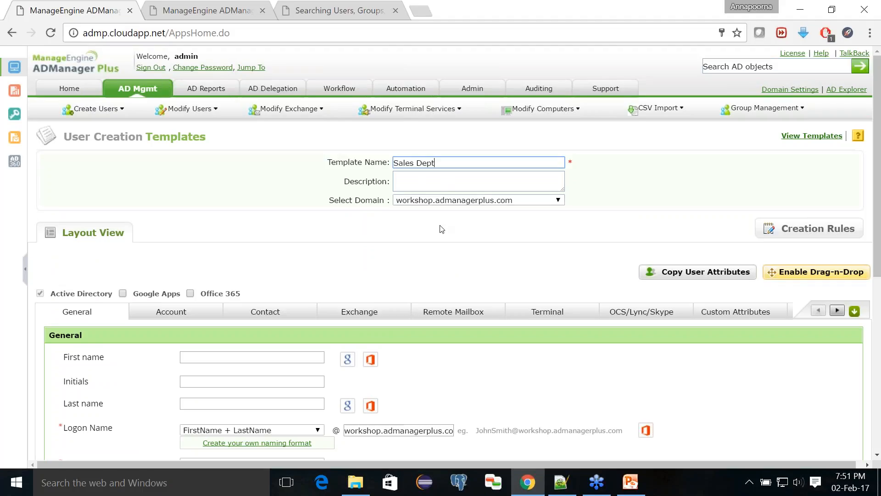
scroll(442, 229, down, 5)
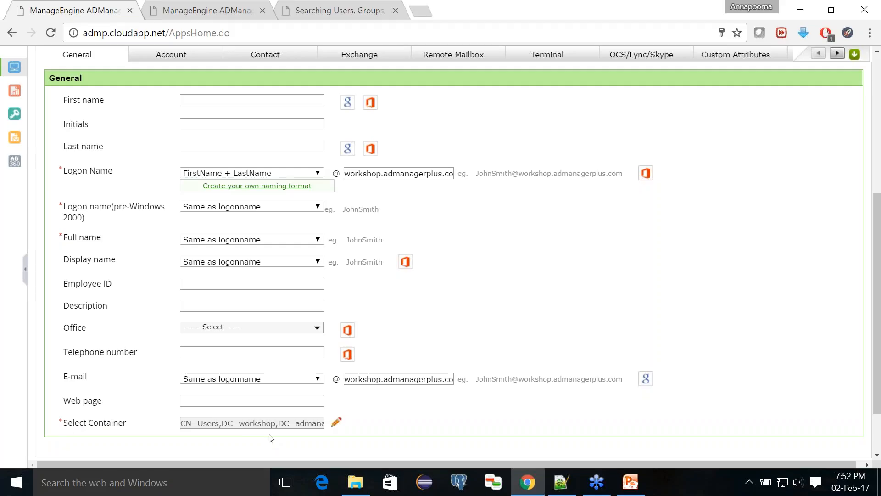
- Open the container picker and select Sales - Middle East as the parent OU
click(335, 424)
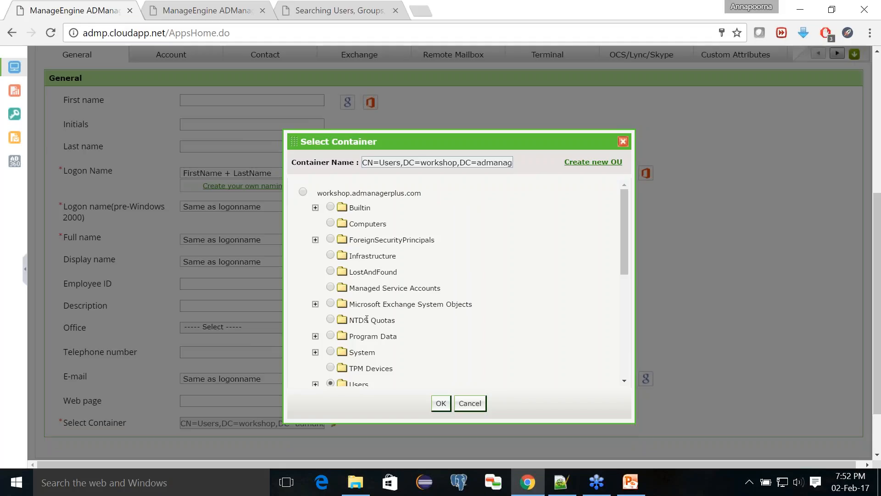
scroll(426, 230, down, 5)
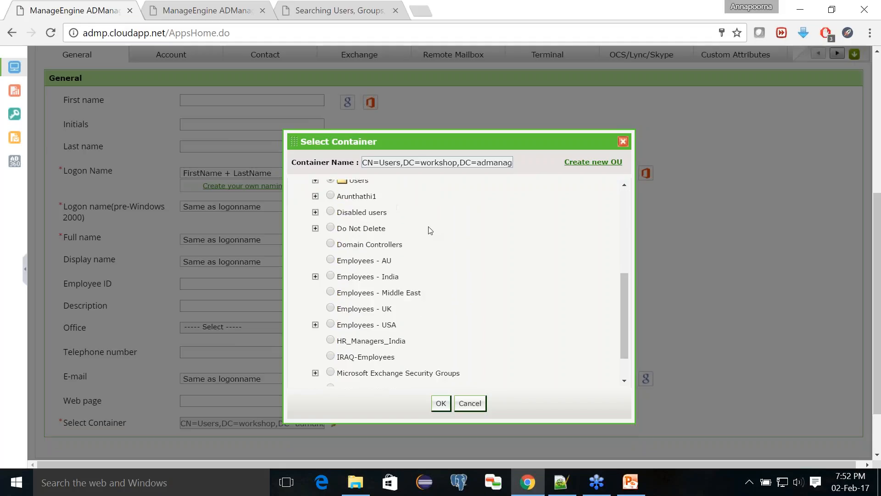
scroll(430, 230, down, 2)
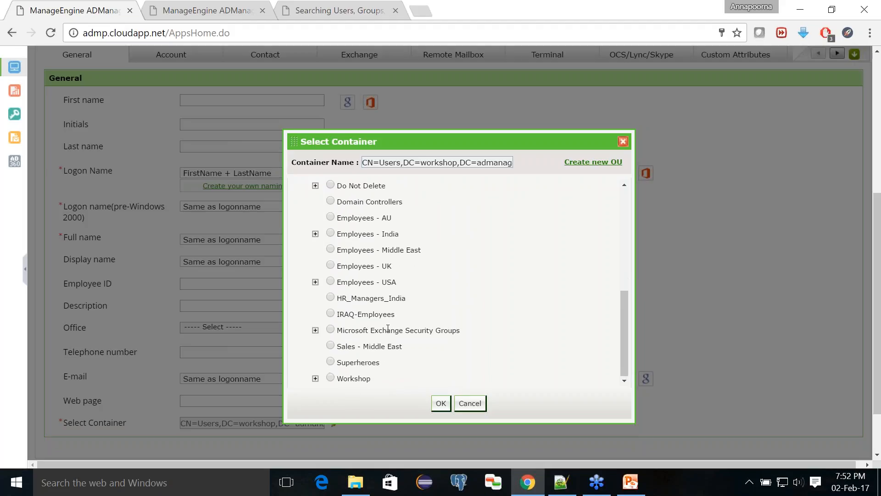
scroll(388, 328, up, 2)
scroll(387, 329, down, 2)
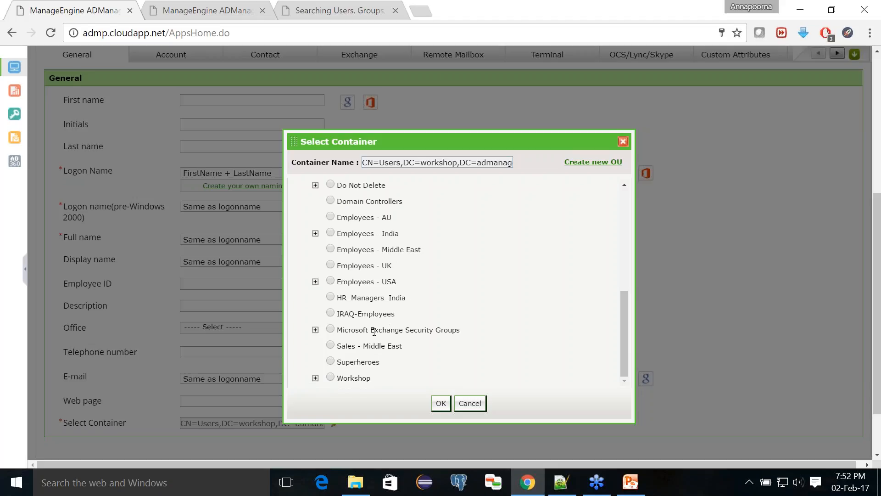
click(331, 345)
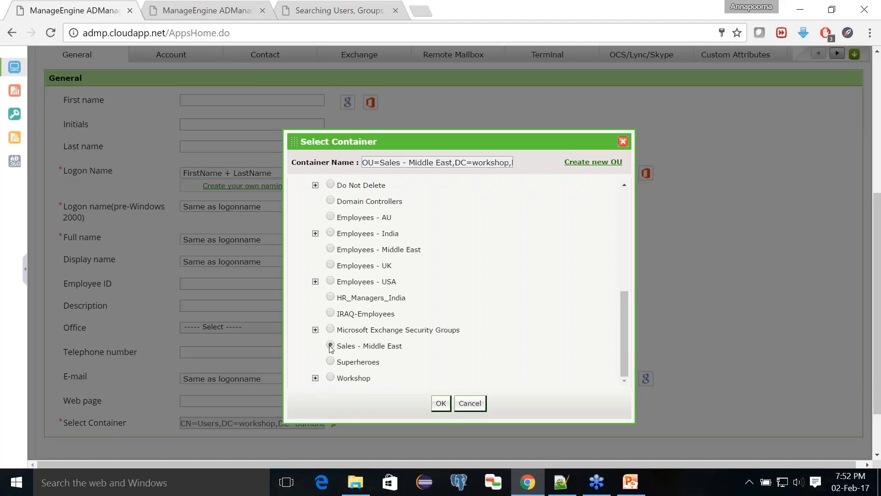
- Create a 'Sales - UK' OU inside it and confirm it as the template container
click(584, 164)
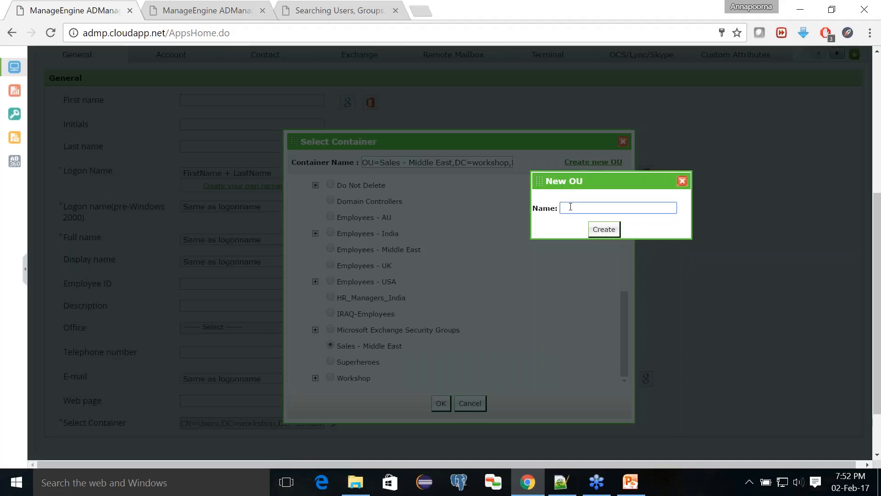
text(Sales - UK)
click(597, 235)
scroll(509, 295, down, 1)
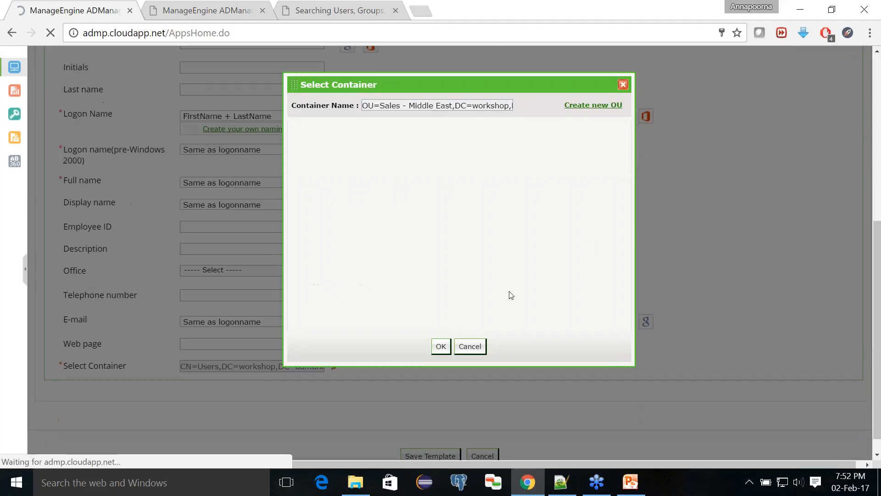
scroll(512, 295, up, 2)
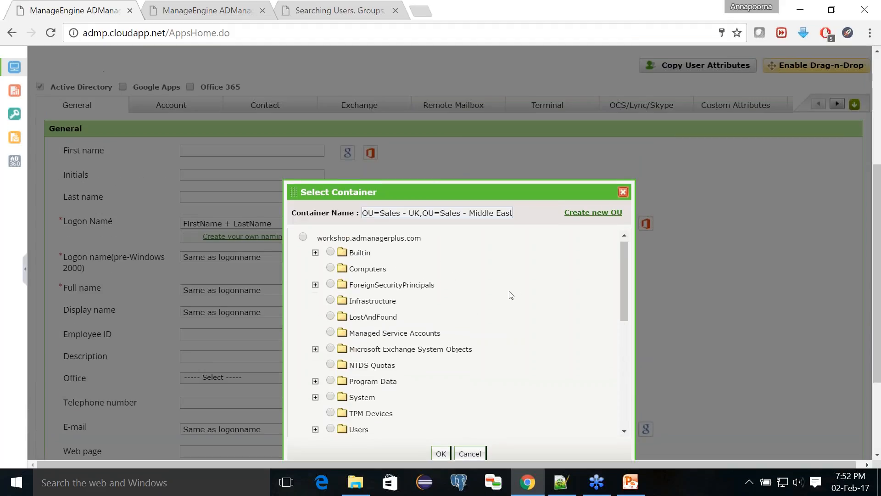
drag(621, 288, 624, 397)
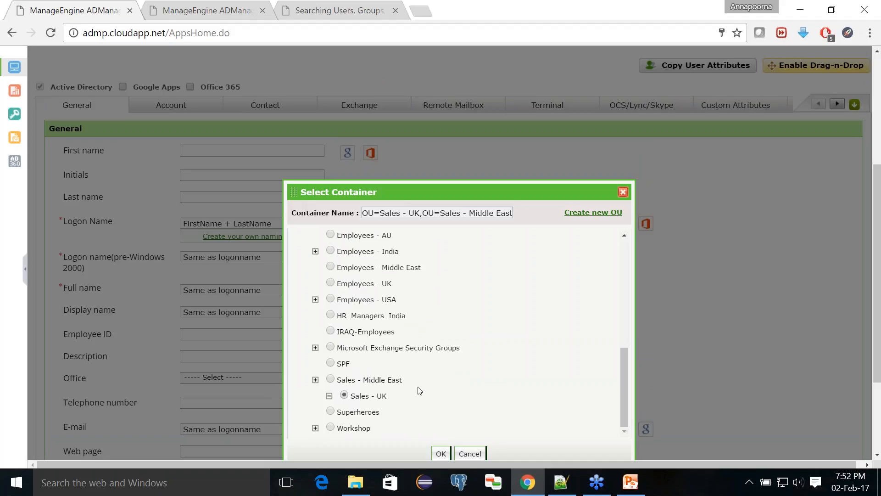
click(441, 453)
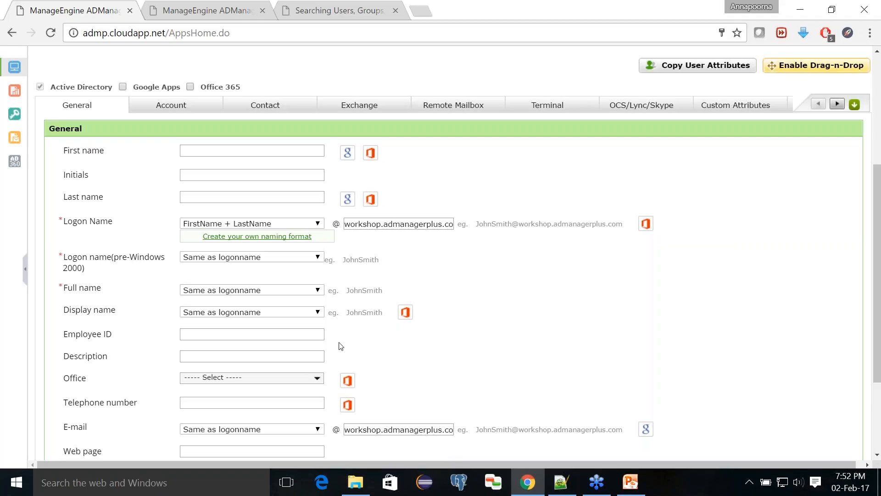
click(643, 478)
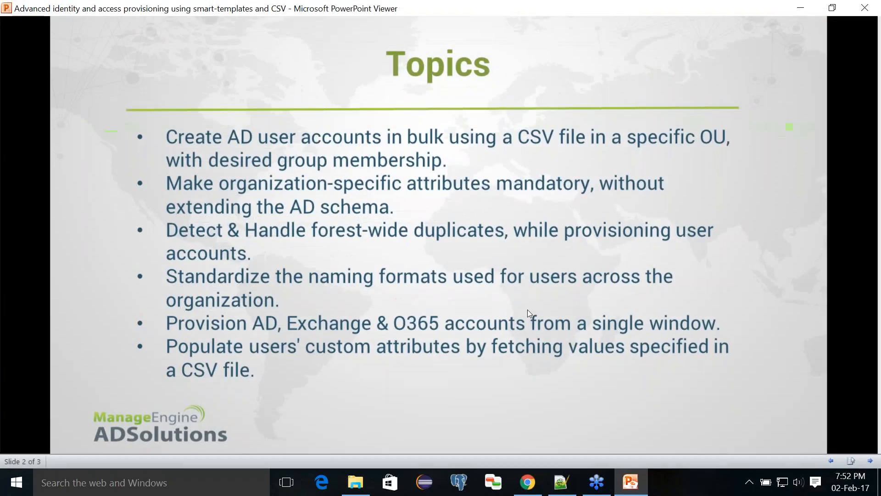
click(429, 161)
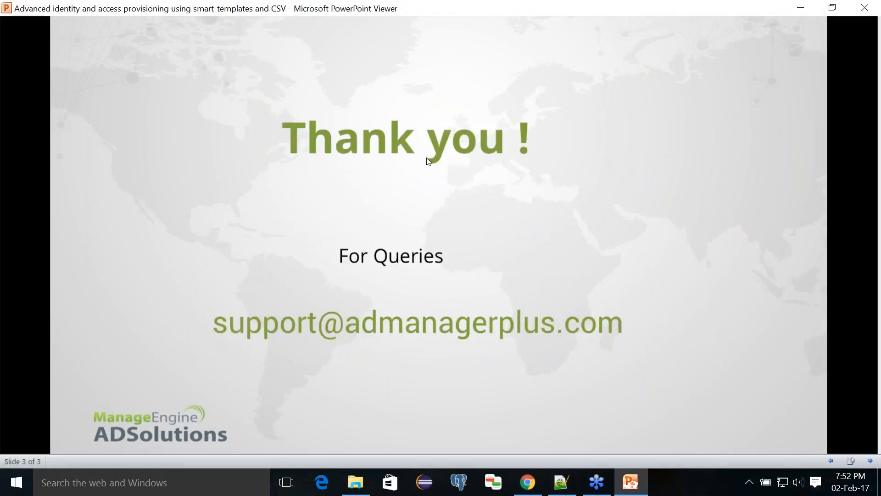
key(Left)
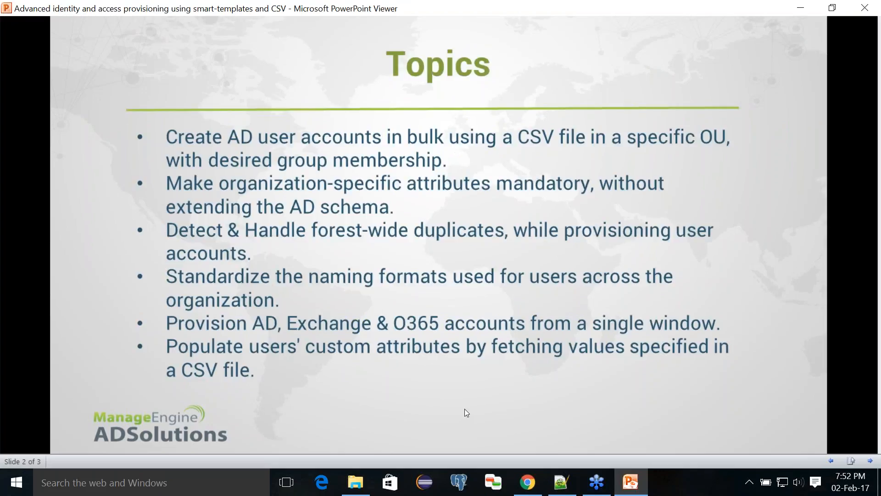
click(630, 482)
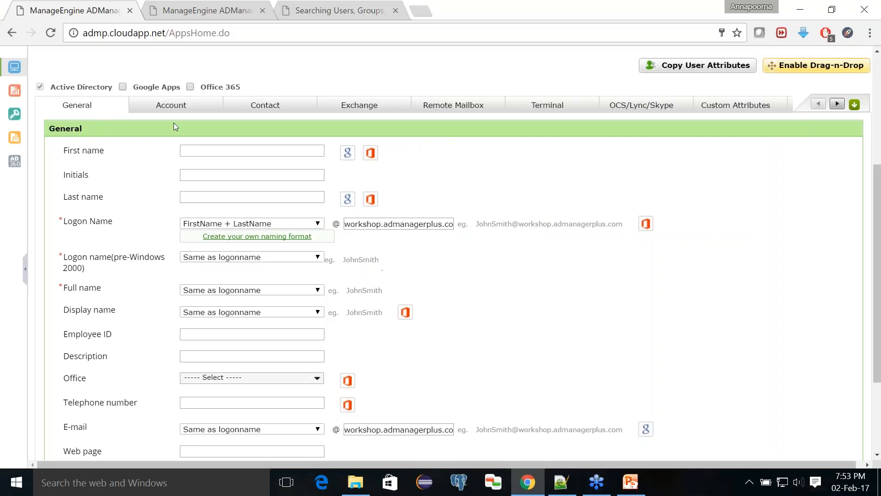
scroll(174, 124, up, 1)
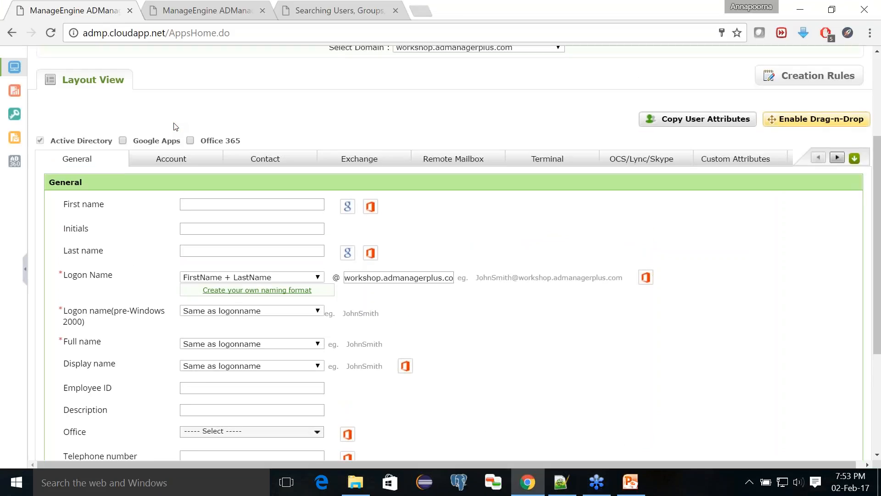
- Add Sales - UK to the template's Member of groups on the Account tab
click(159, 161)
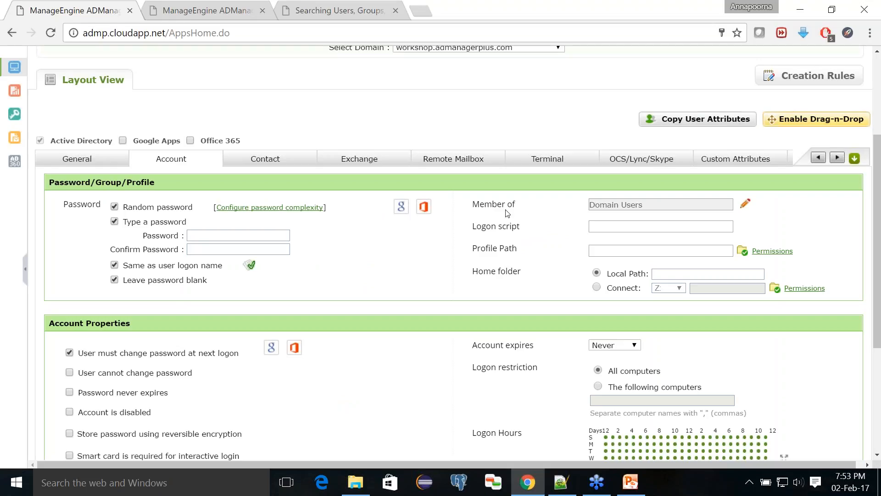
click(747, 205)
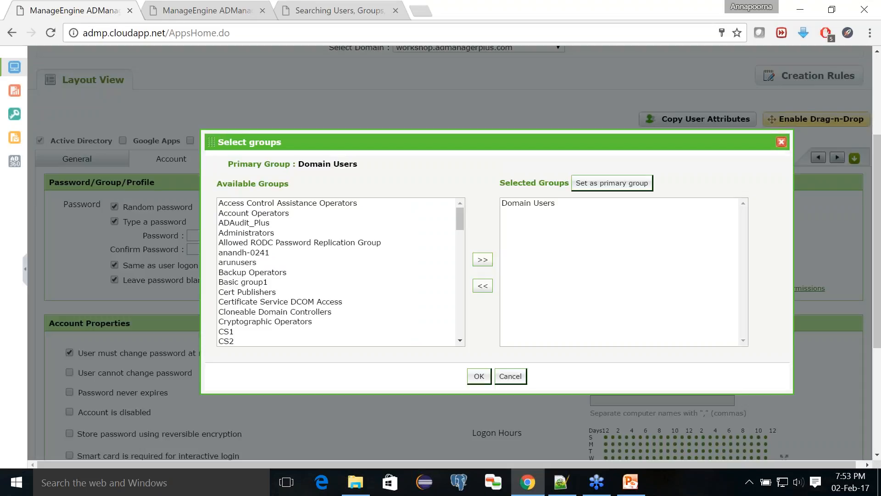
click(432, 281)
key(s)
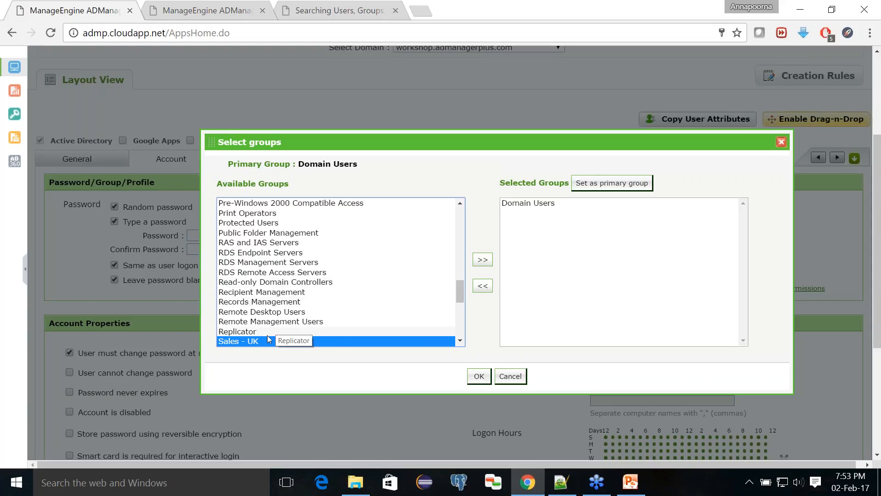
click(483, 259)
- Also add Administrators and Basic group1, then confirm the group memberships
click(312, 281)
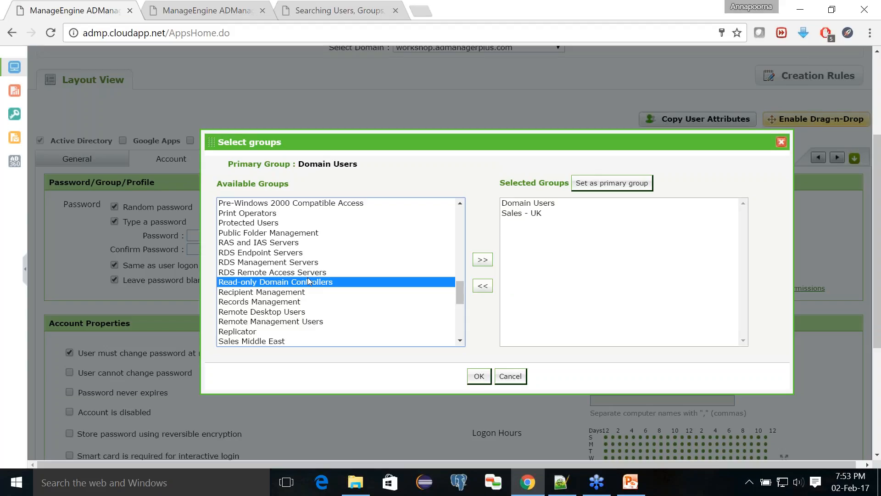
key(Home)
click(249, 233)
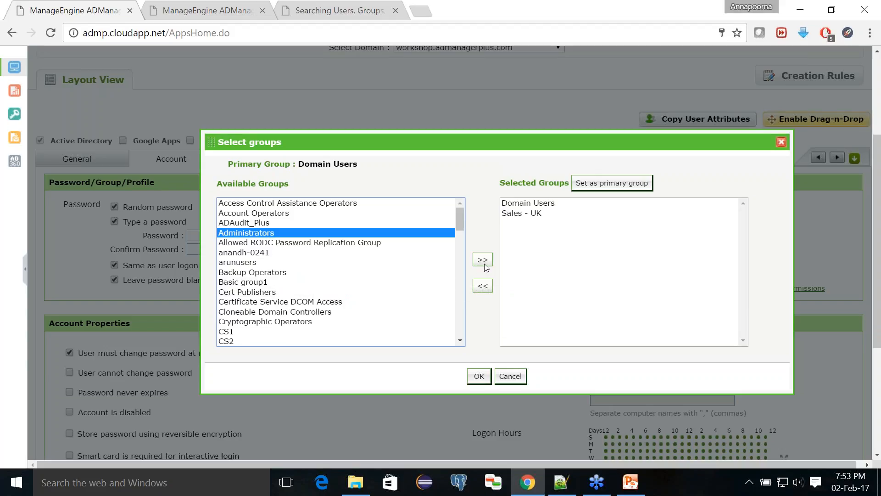
ctrl+click(325, 282)
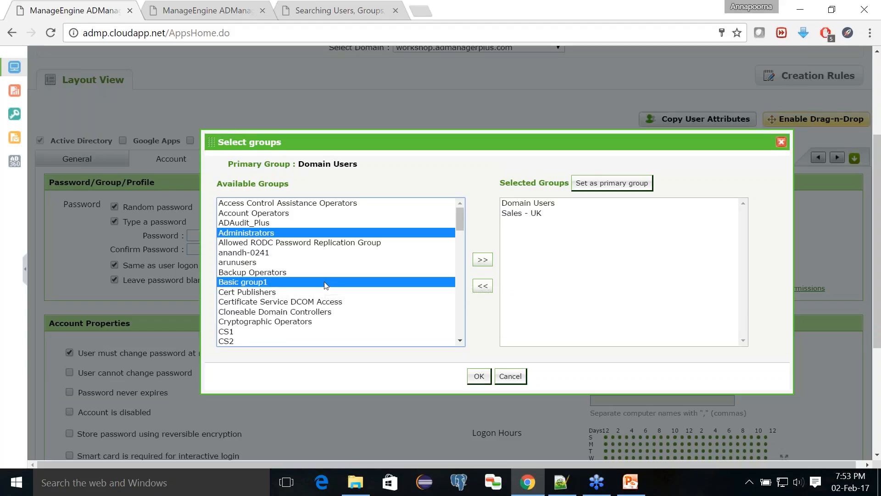
click(483, 261)
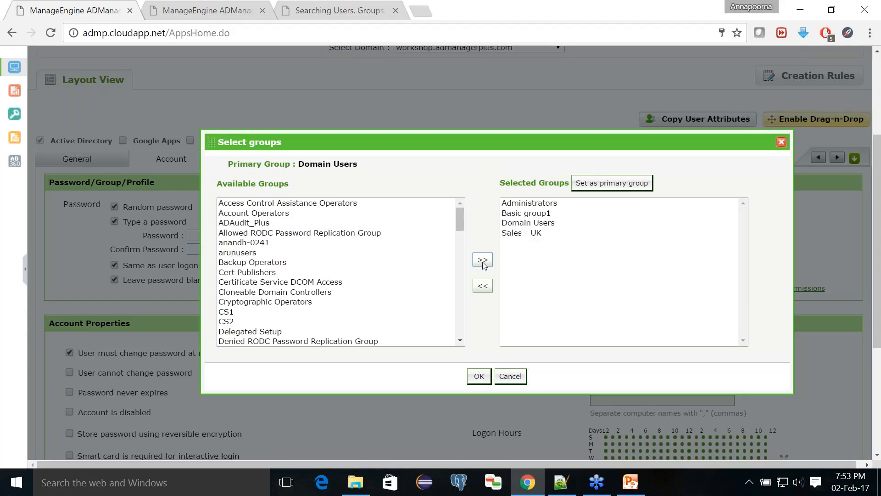
click(478, 377)
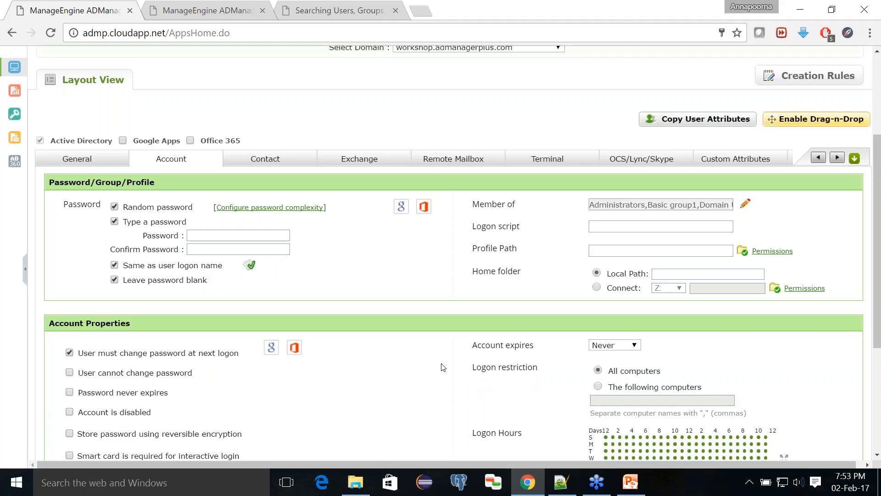
click(627, 479)
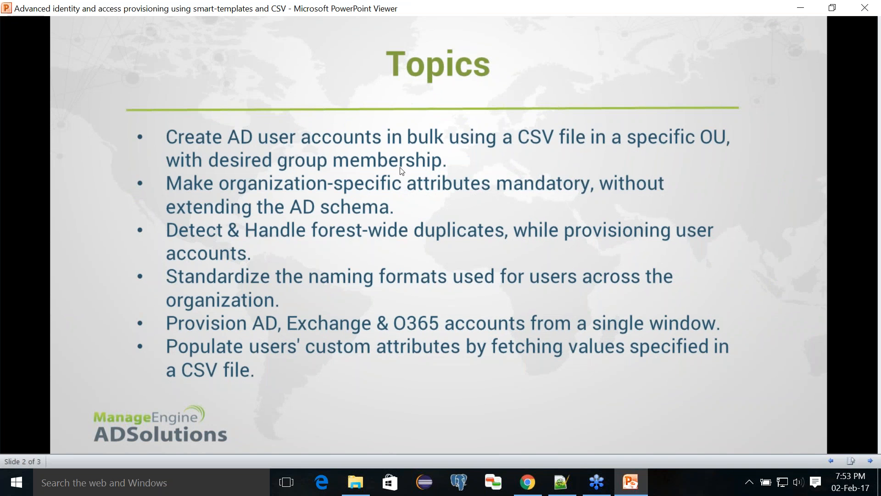
click(647, 493)
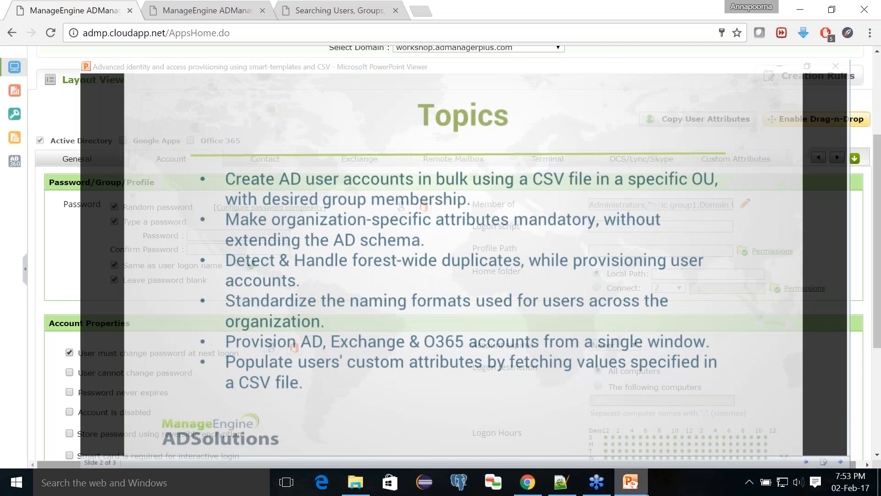
scroll(377, 360, down, 5)
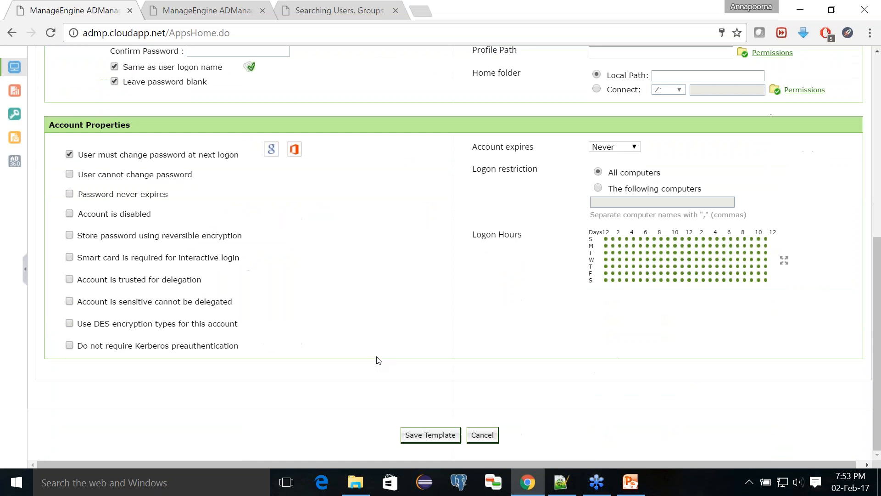
click(437, 436)
- Save the Sales Dept template, check the templates list, and return to AD Mgmt
click(421, 439)
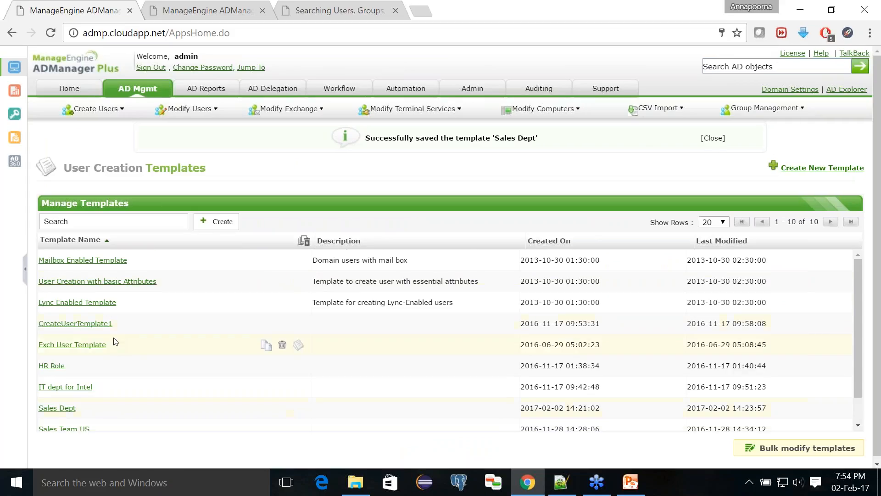
scroll(115, 338, down, 2)
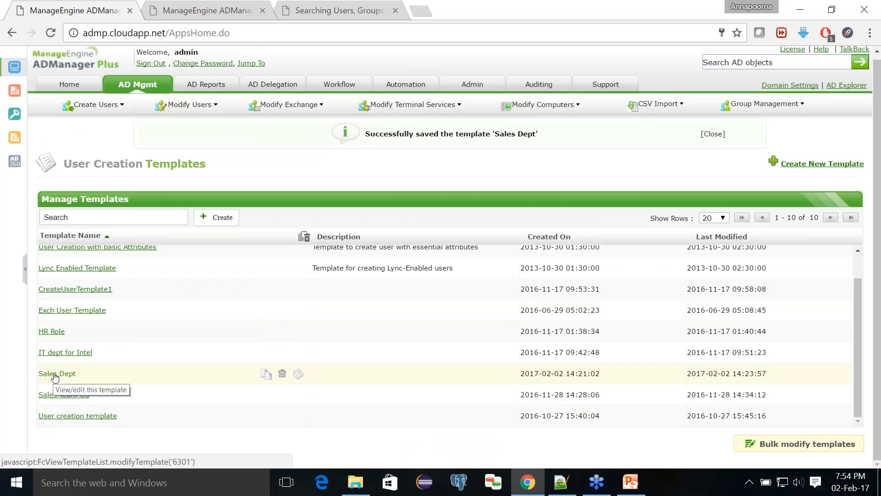
scroll(183, 294, up, 2)
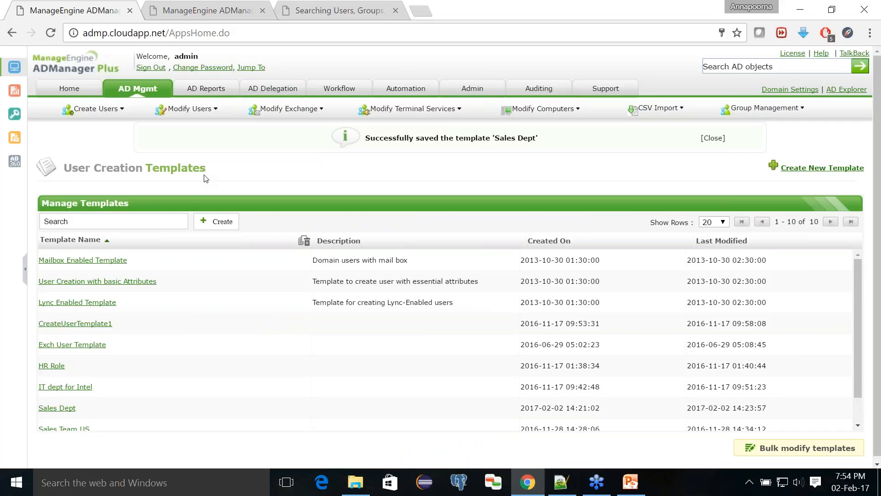
click(137, 90)
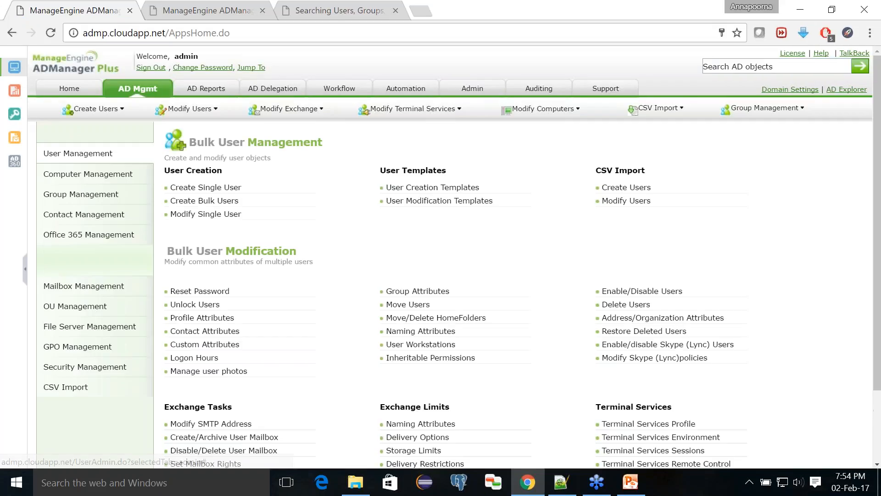
- Import createusers.csv from D:\workshop\week 1 into the Create Bulk Users page
click(197, 202)
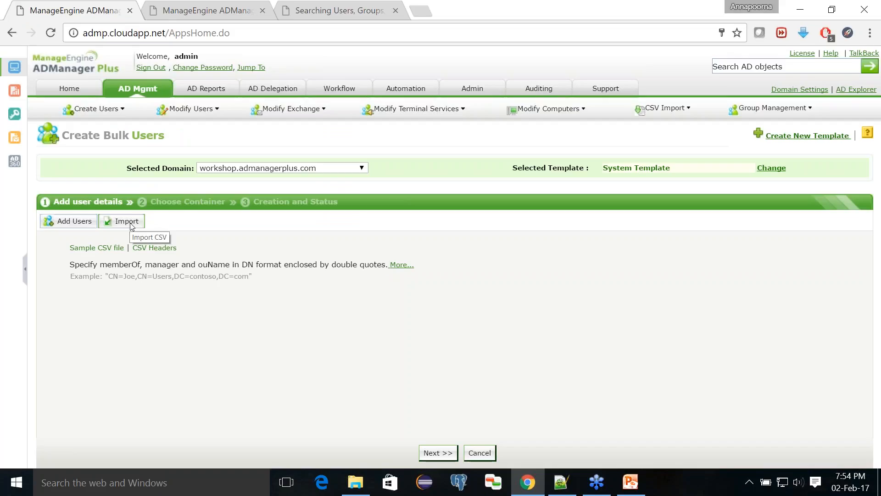
click(132, 224)
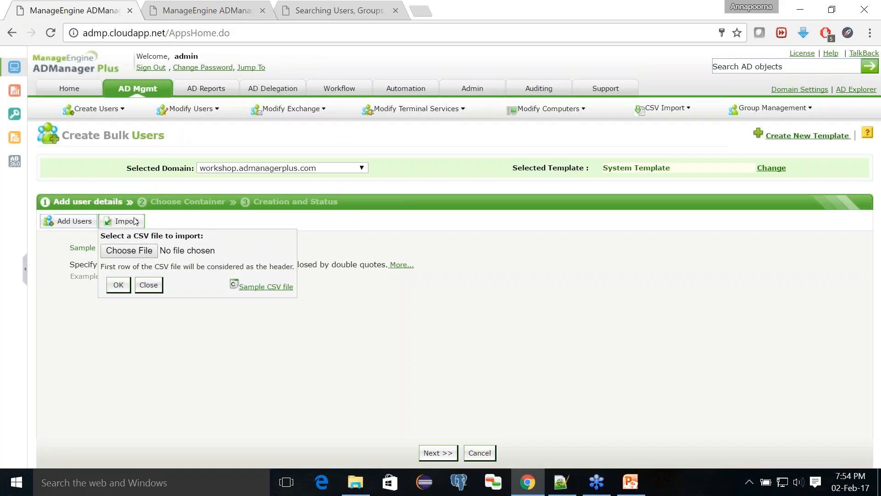
click(129, 250)
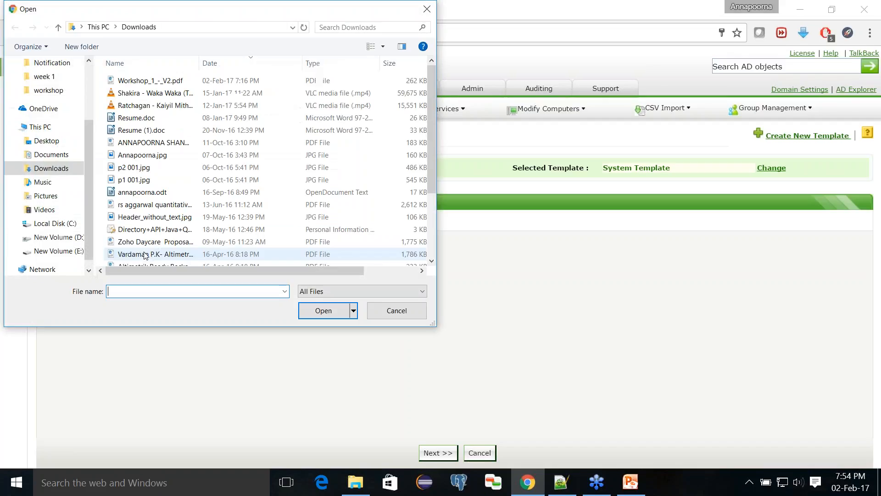
click(53, 250)
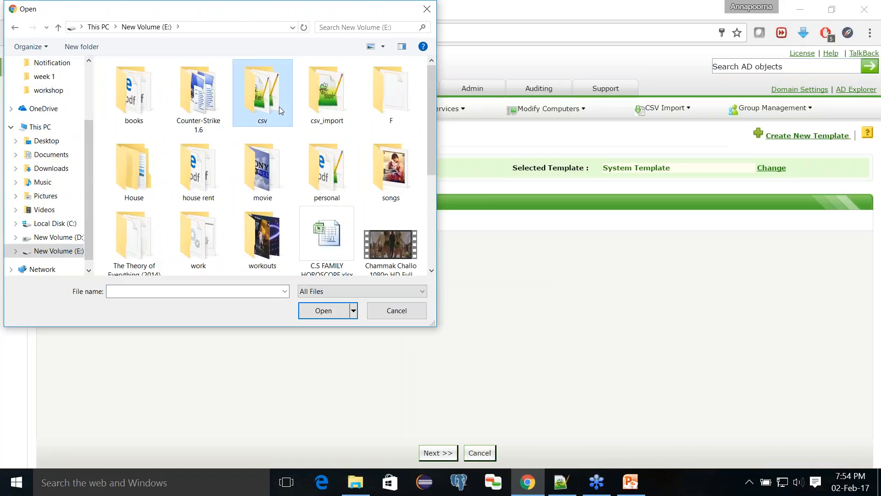
double_click(279, 106)
click(54, 237)
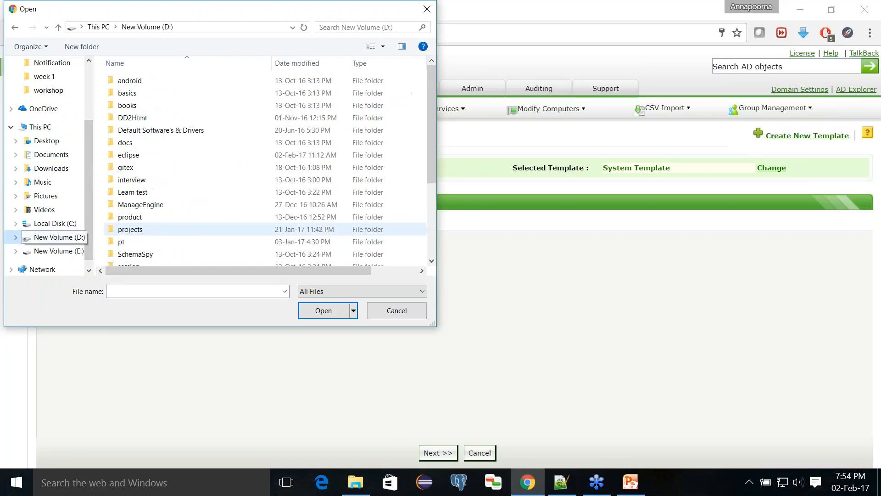
scroll(140, 243, down, 3)
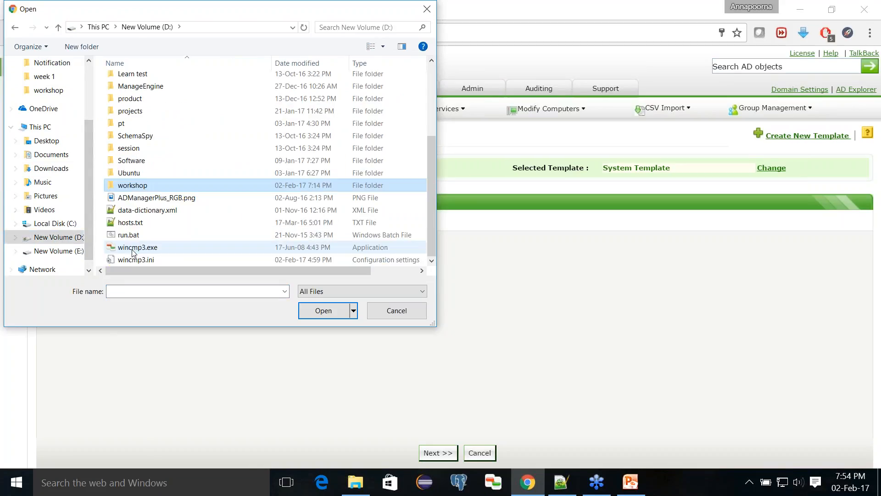
double_click(140, 188)
double_click(130, 94)
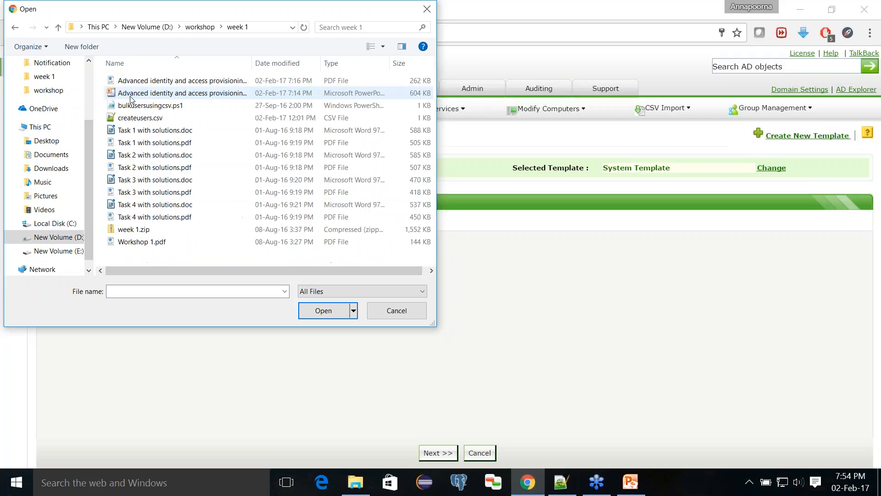
click(140, 118)
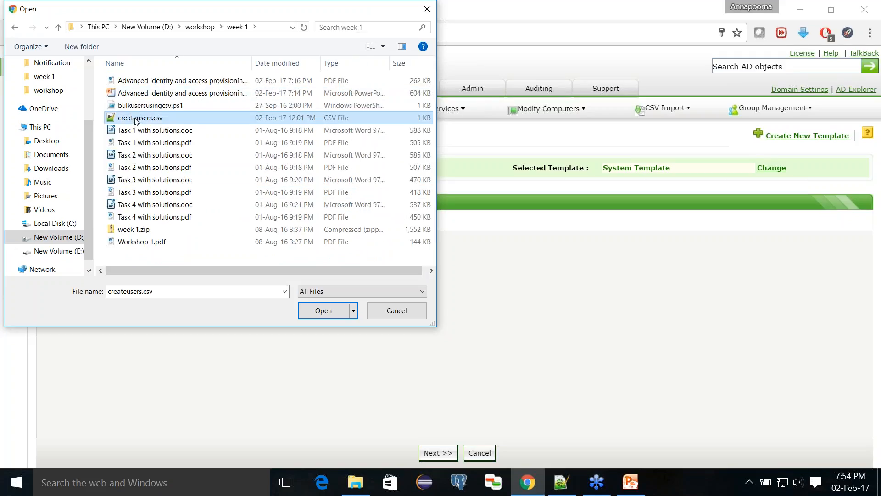
click(321, 312)
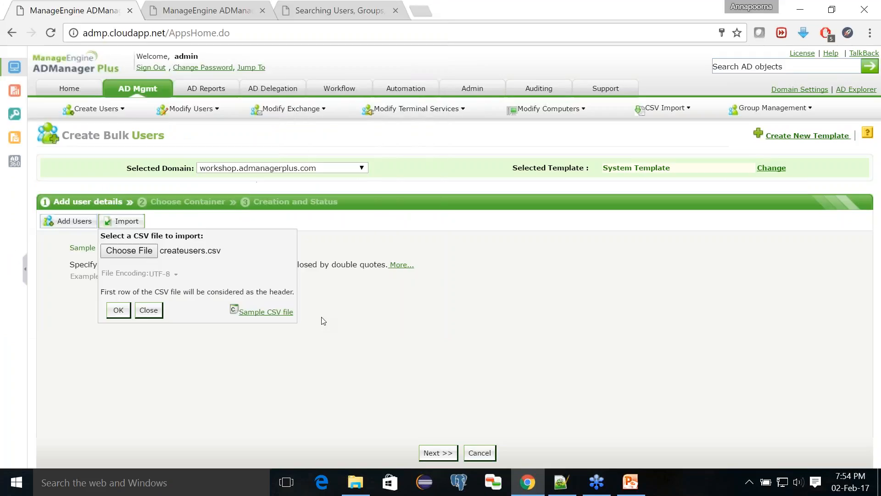
click(119, 310)
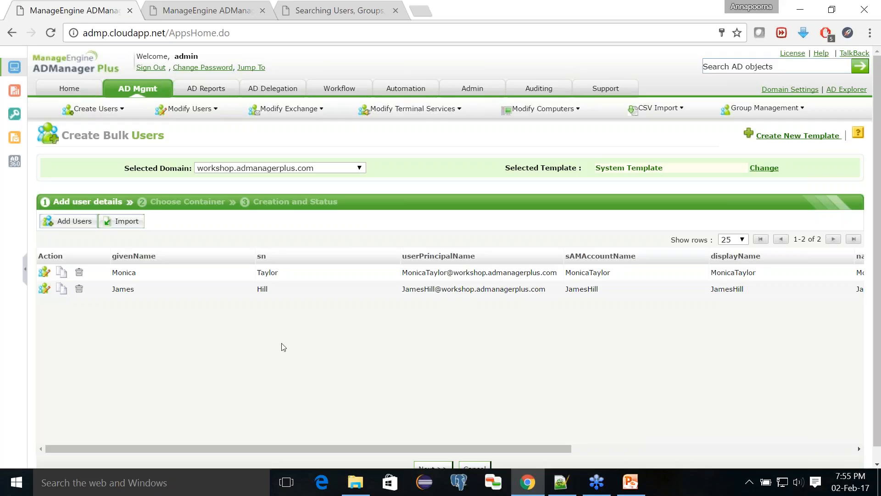
click(560, 487)
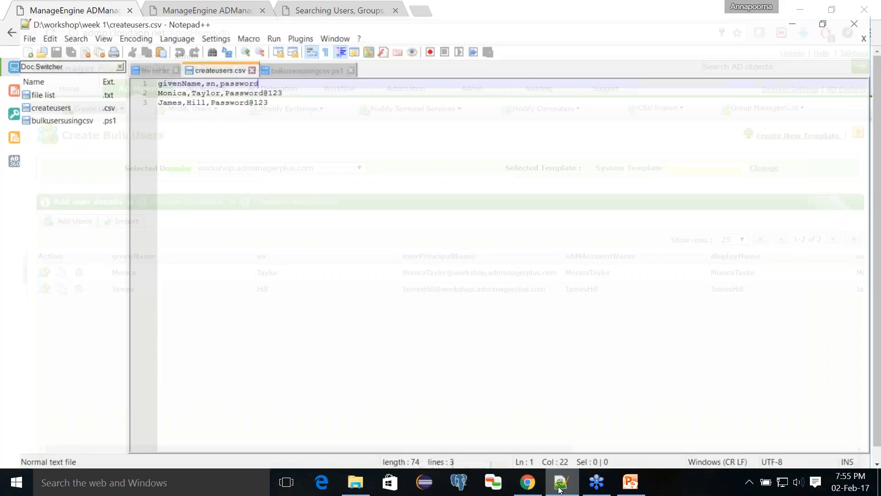
double_click(158, 76)
double_click(158, 70)
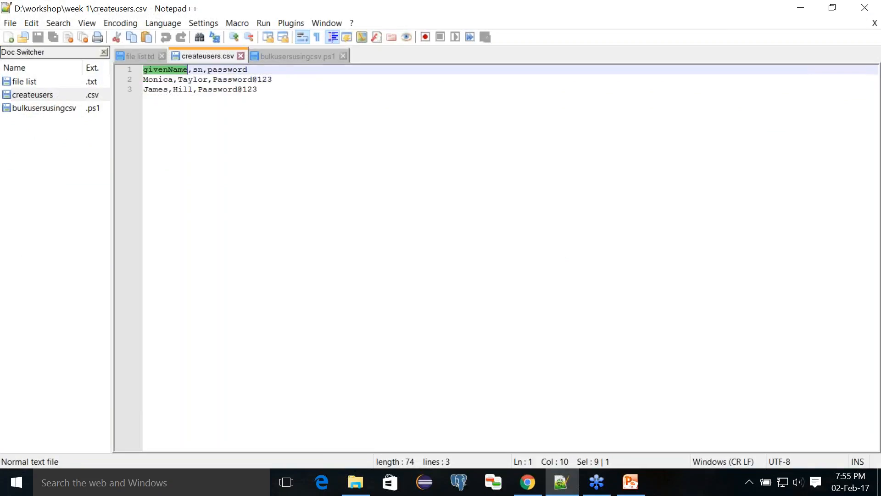
double_click(191, 70)
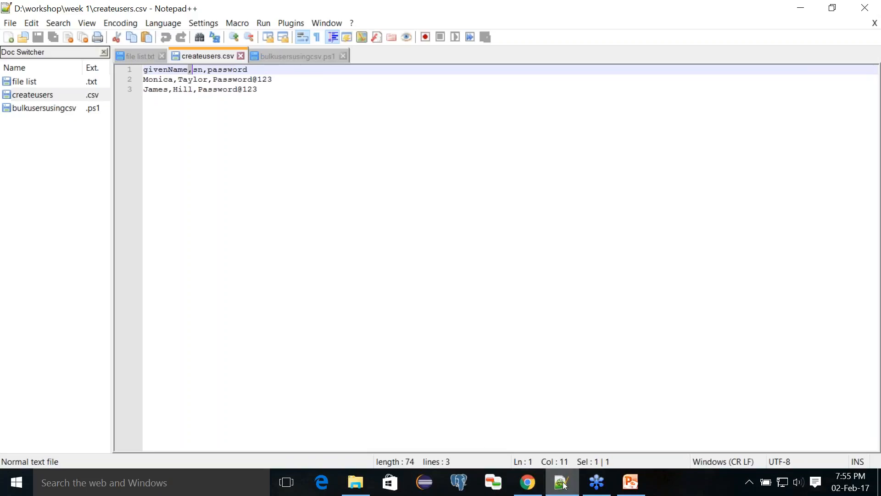
mouse_move(565, 485)
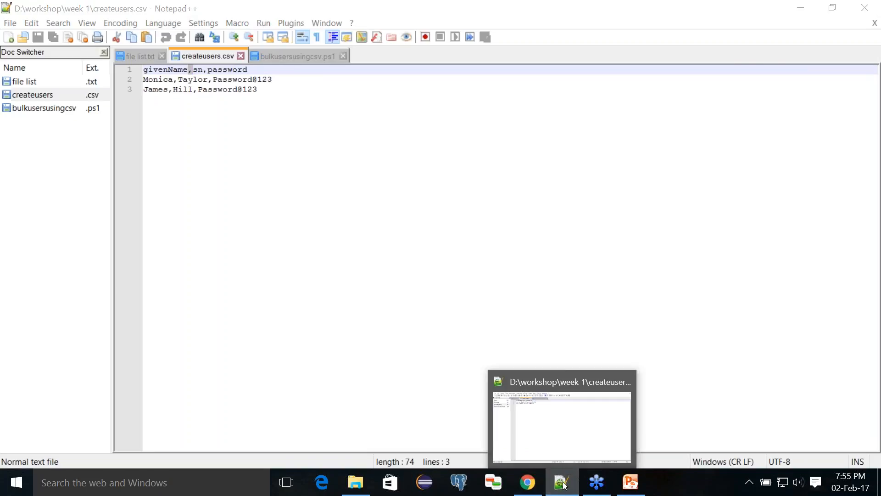
click(528, 482)
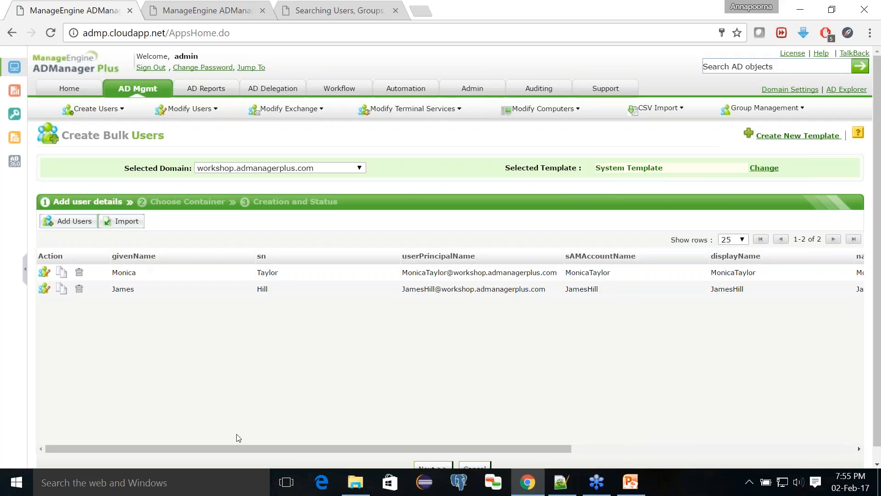
- Switch the two imported users from System Template to the Sales Dept template
drag(245, 451, 571, 466)
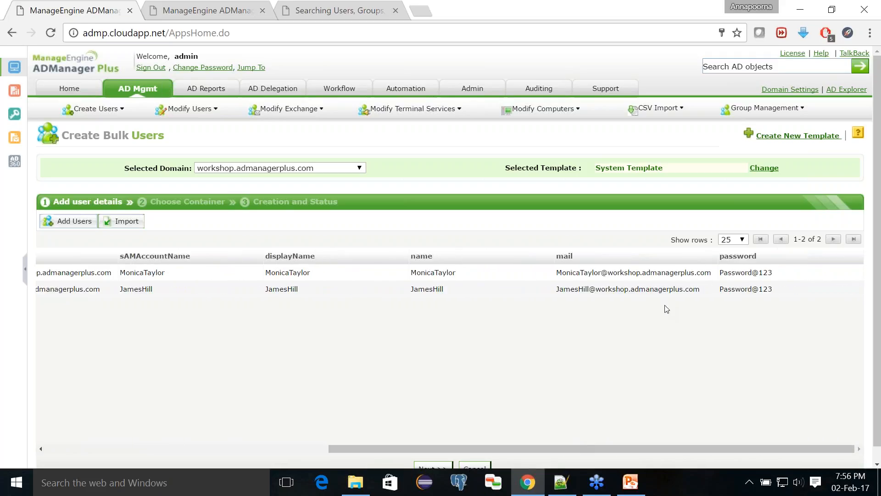
click(620, 169)
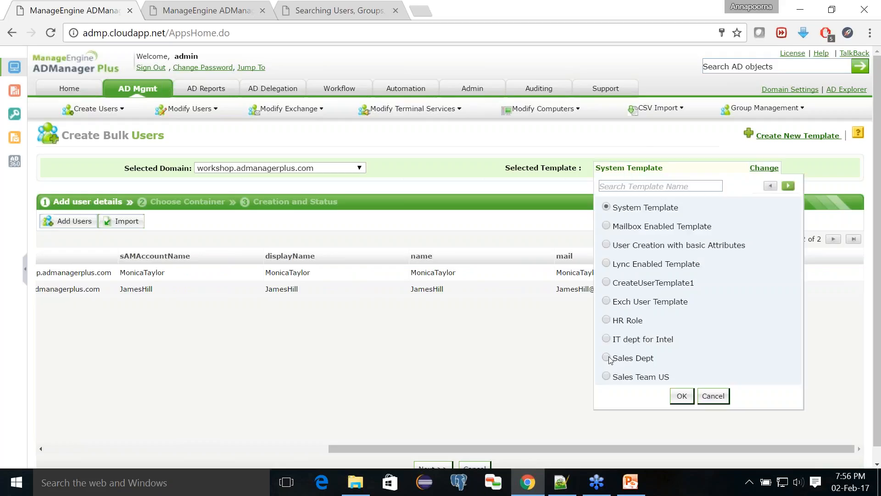
click(682, 395)
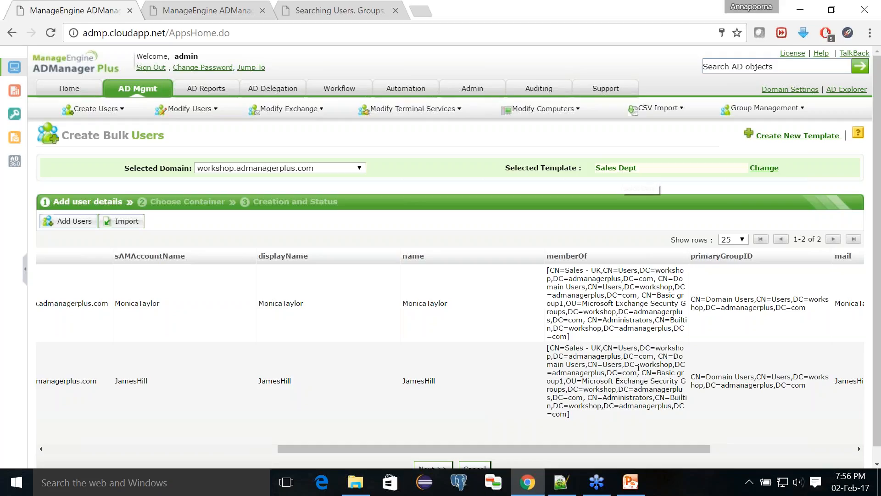
drag(694, 450, 328, 436)
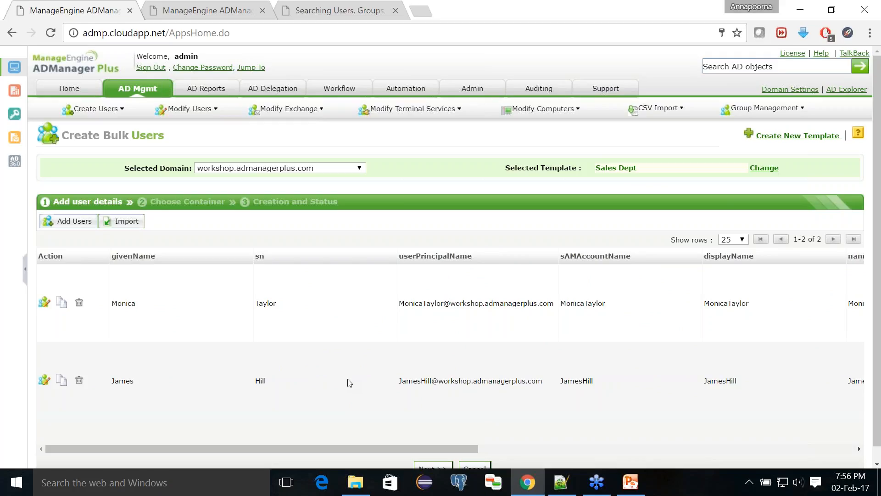
scroll(349, 382, down, 1)
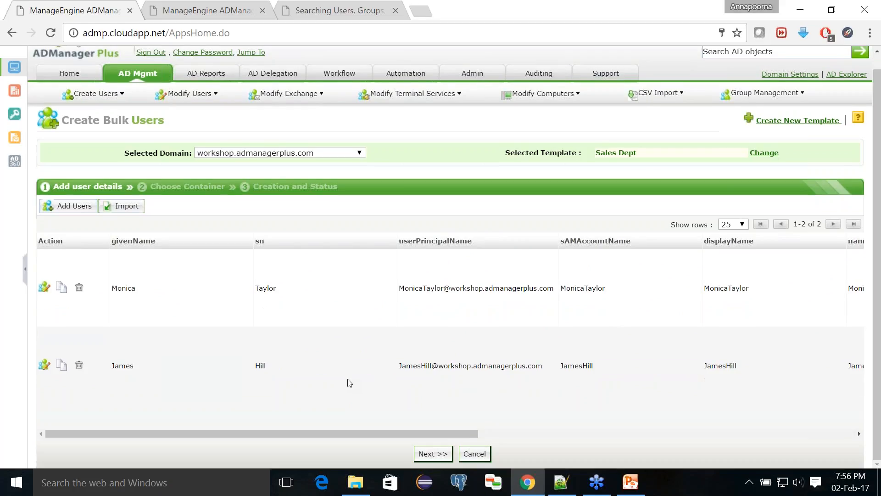
- Create both users in the OU=Sales - UK container, then return to the Topics slide
click(435, 454)
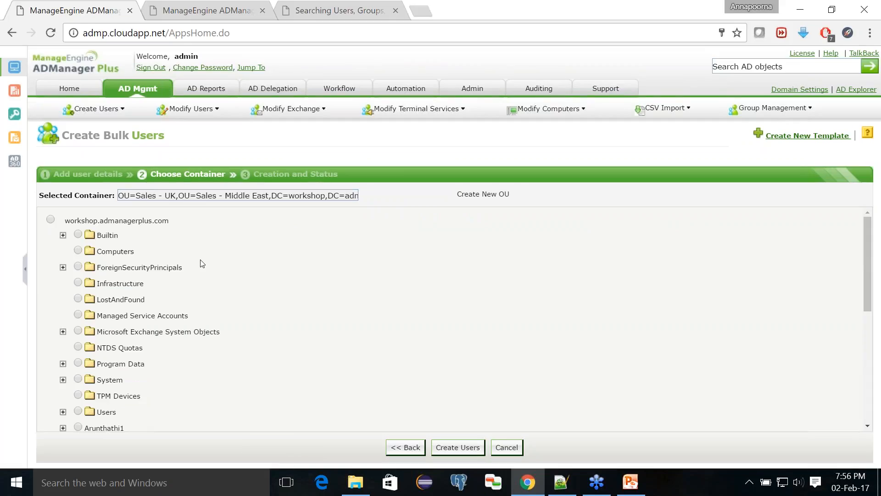
drag(178, 195, 101, 196)
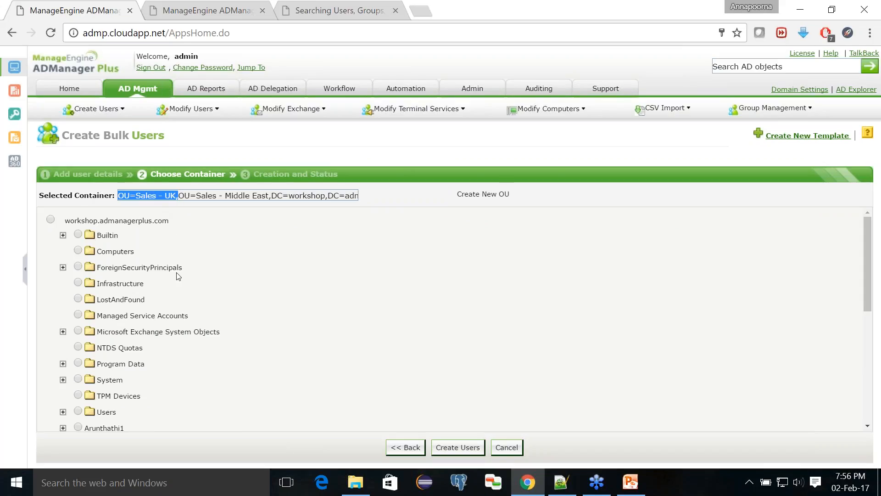
scroll(179, 269, down, 3)
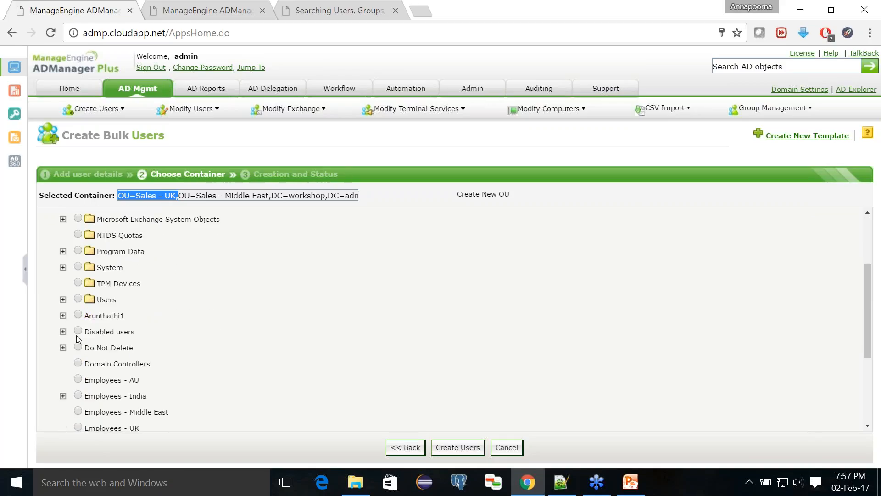
click(268, 311)
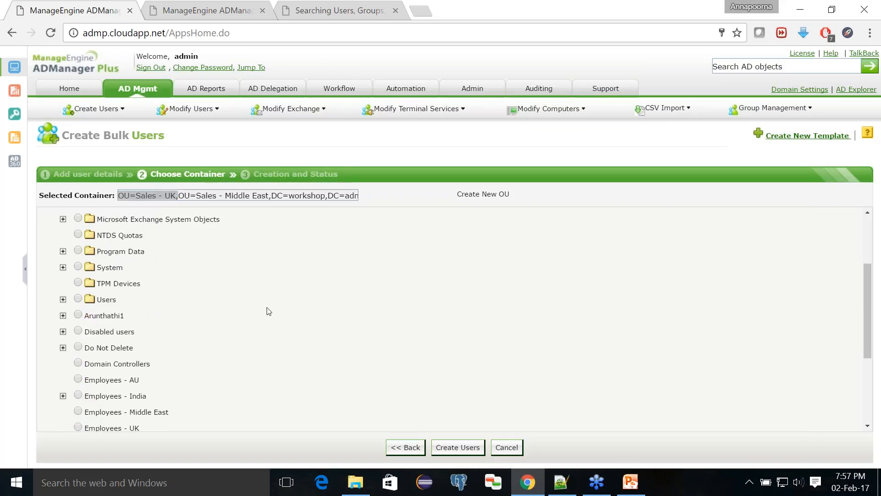
click(456, 447)
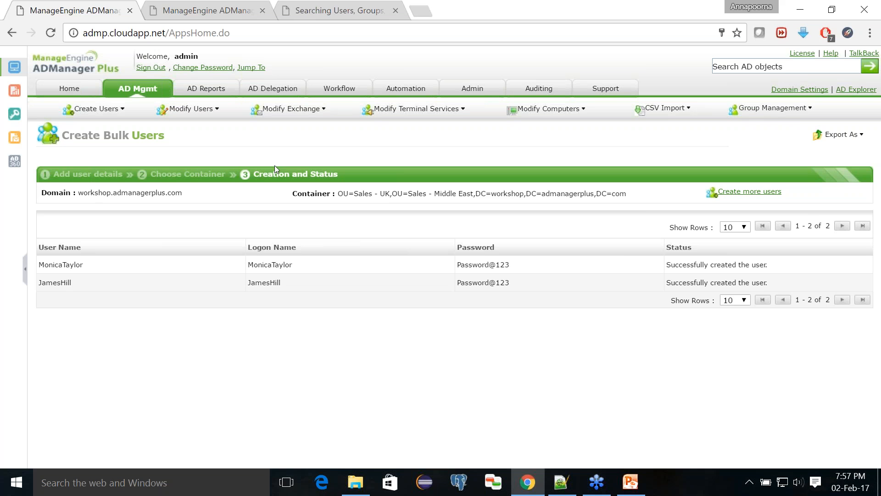
click(627, 481)
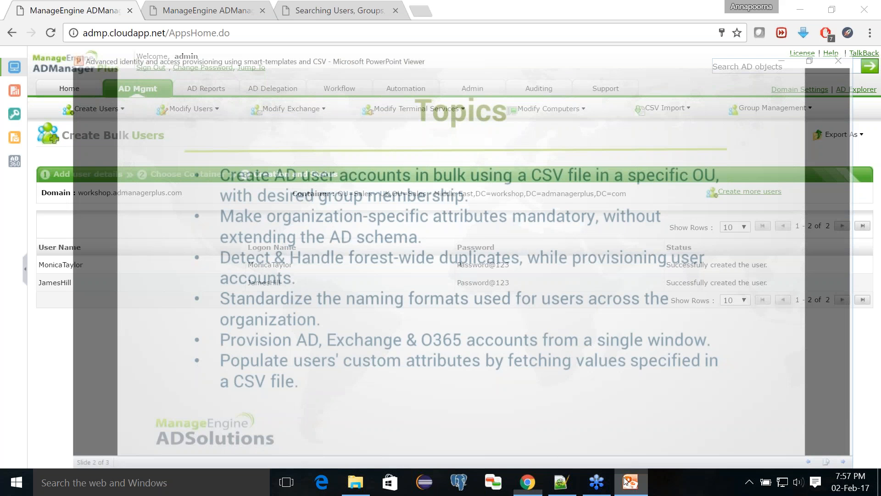
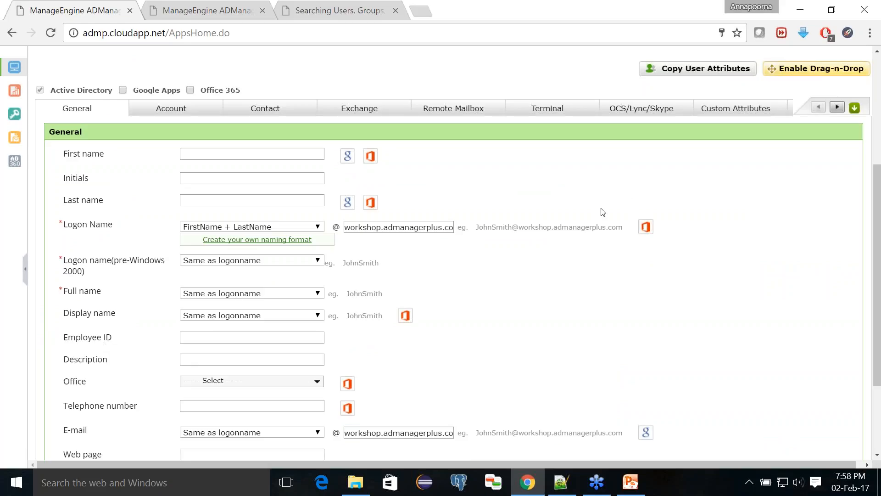
- Enable drag-and-drop editing and make the Employee ID field mandatory
scroll(529, 237, up, 1)
scroll(529, 237, up, 1)
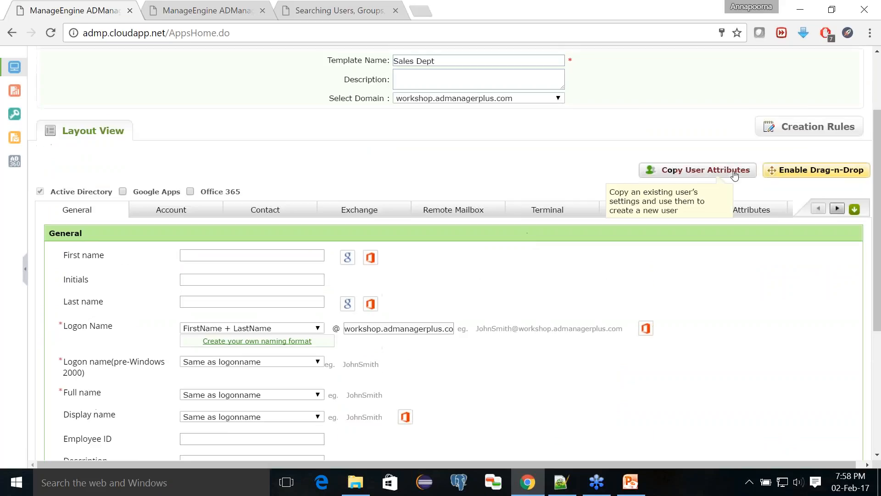
click(785, 172)
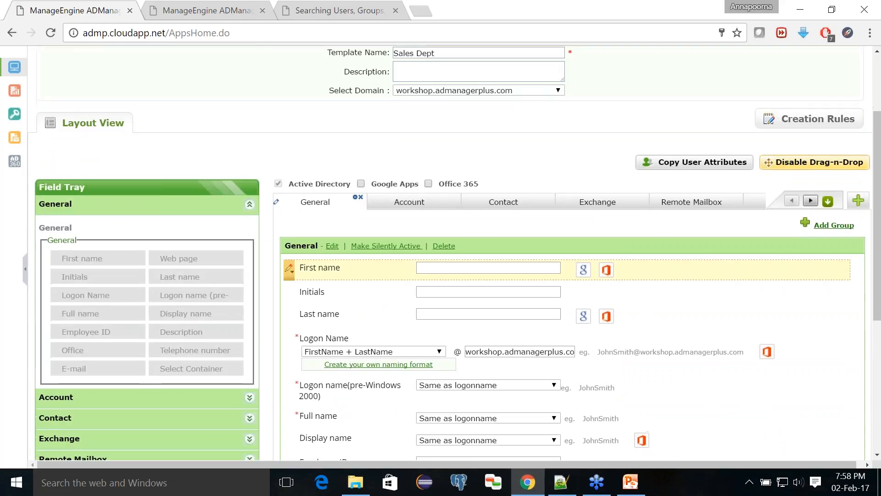
scroll(325, 281, down, 4)
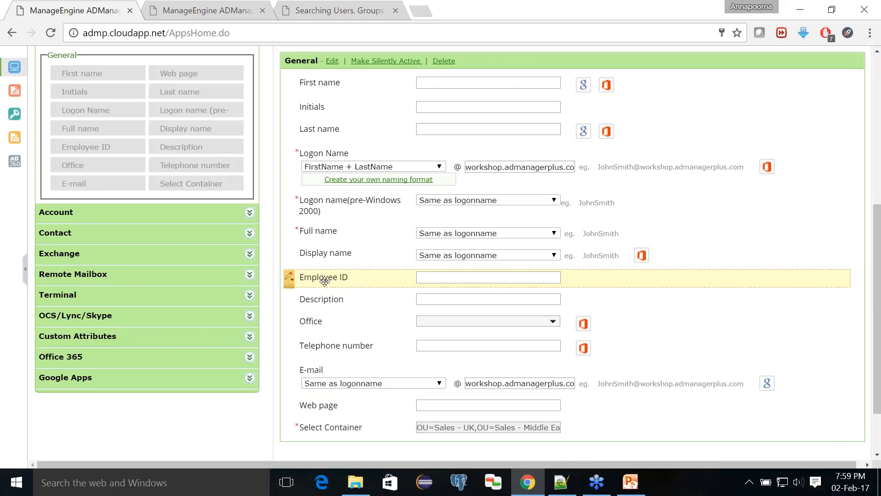
click(290, 278)
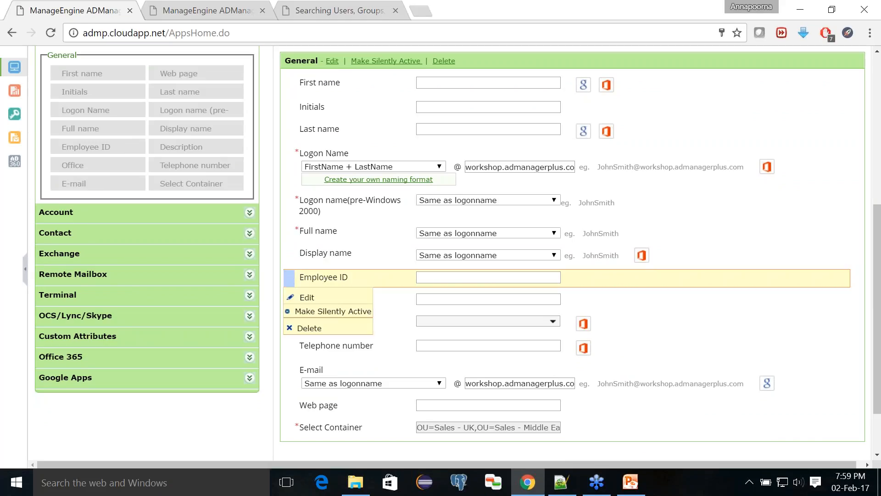
click(295, 299)
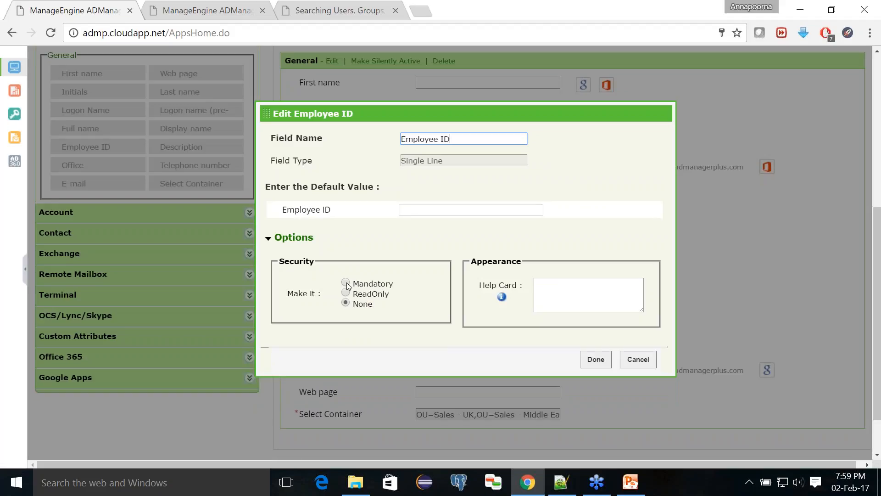
click(345, 283)
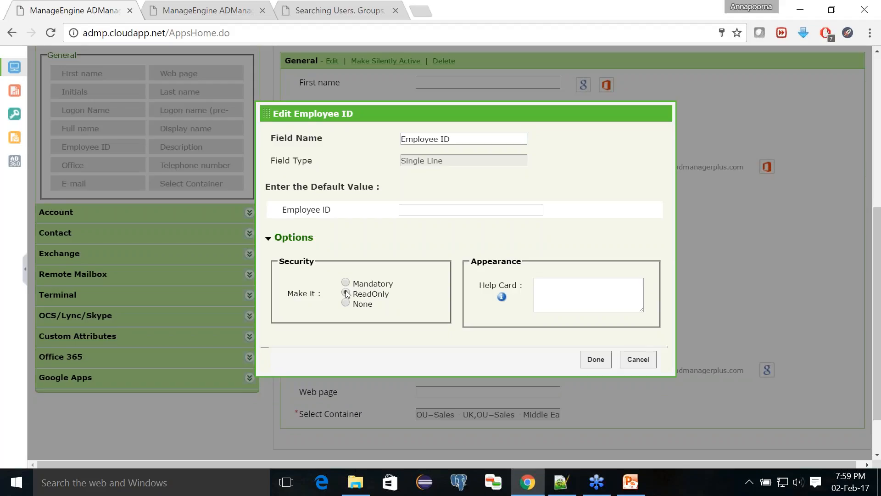
click(346, 294)
click(347, 304)
- Give Employee ID the help card 'Unique Id for each employee' and confirm the field changes
click(590, 290)
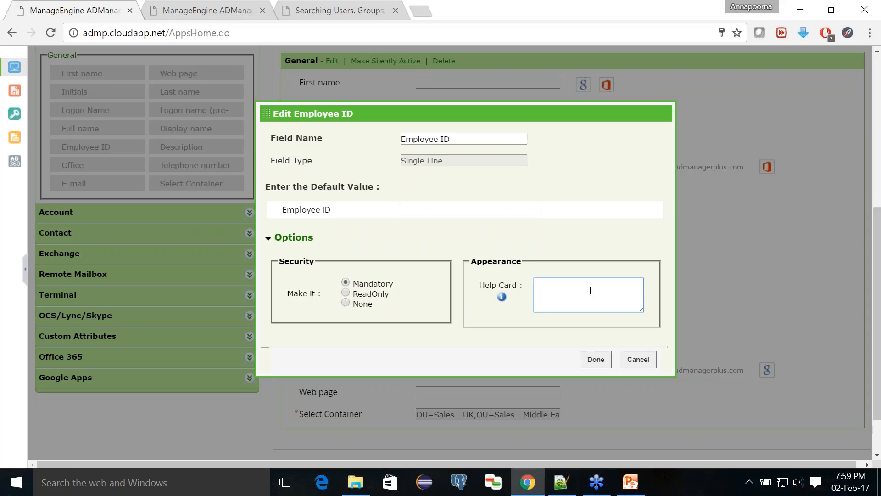
text(Tri)
key(BackSpace)
key(BackSpace)
key(BackSpace)
text(Unique Id fr)
key(BackSpace)
text(or each employee)
click(592, 358)
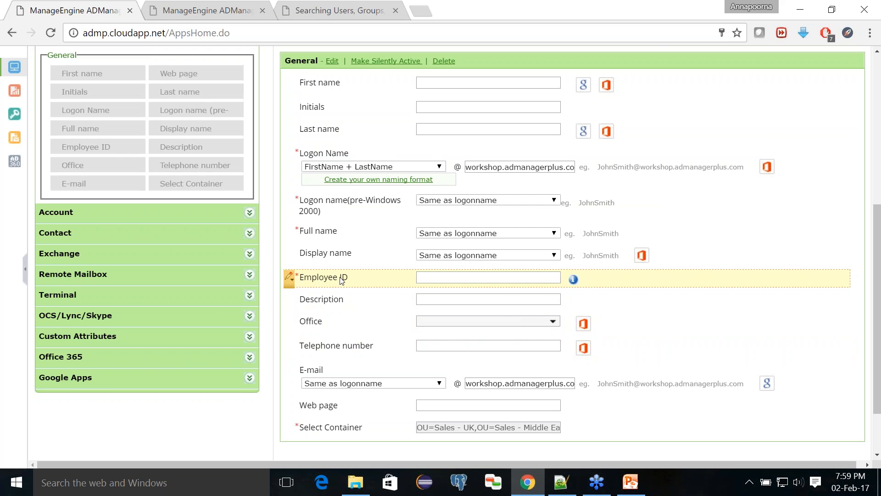
scroll(341, 280, up, 7)
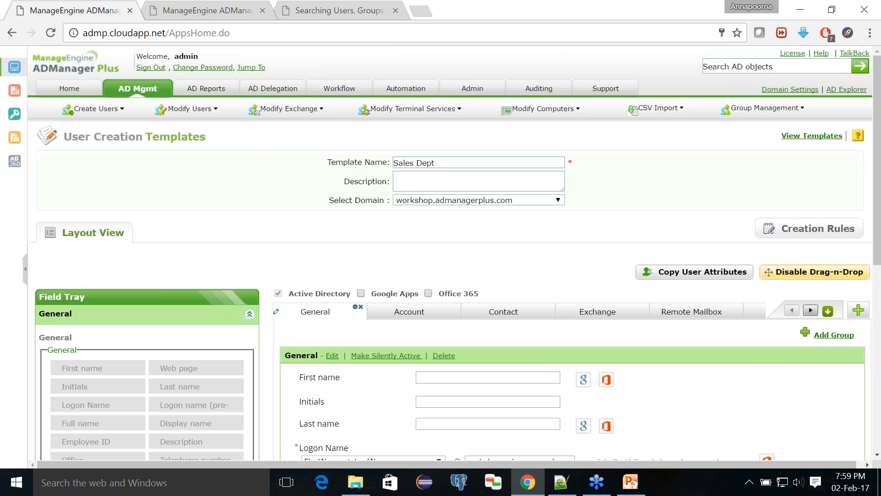
scroll(342, 280, down, 8)
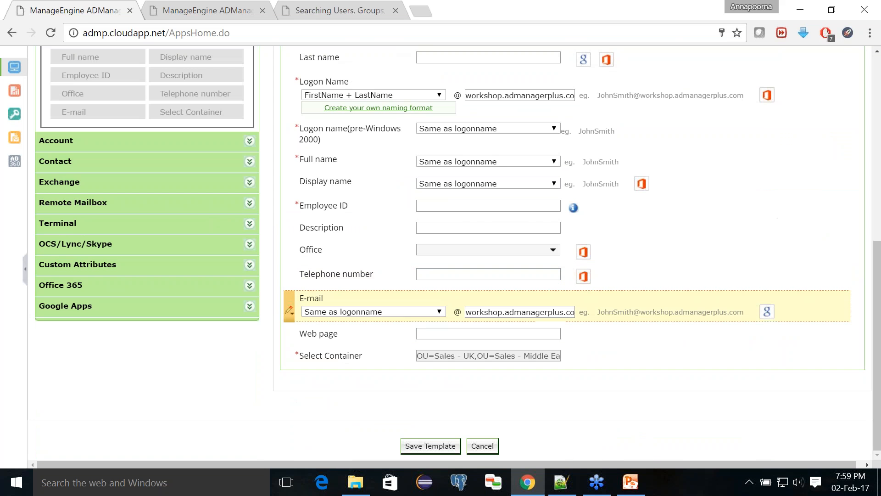
- Save the Sales Dept template and open Create Bulk Users with the Sales Dept template selected
click(430, 445)
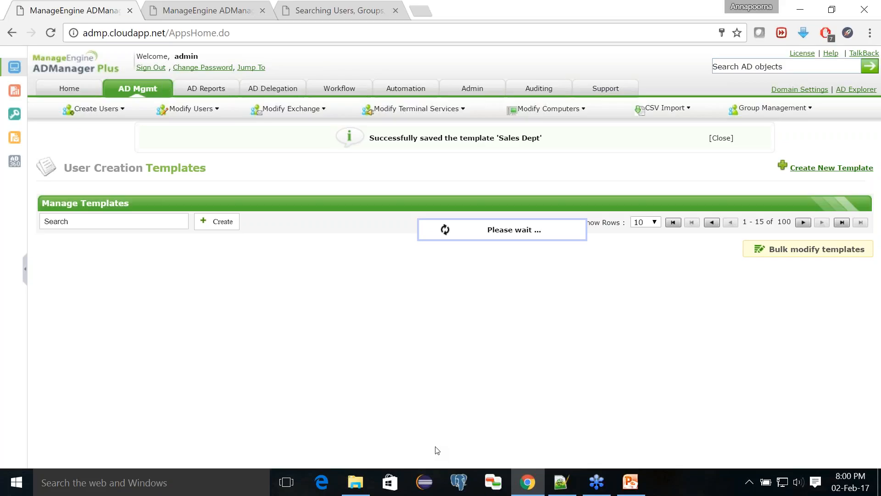
click(140, 92)
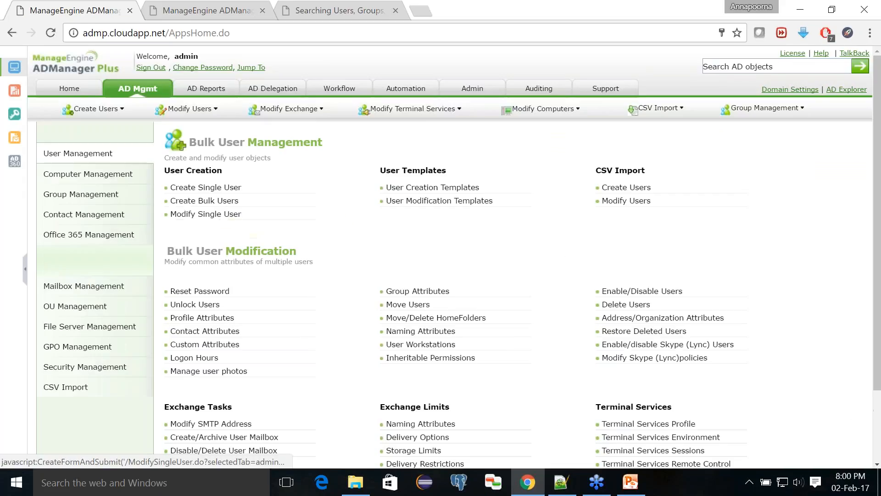
click(220, 202)
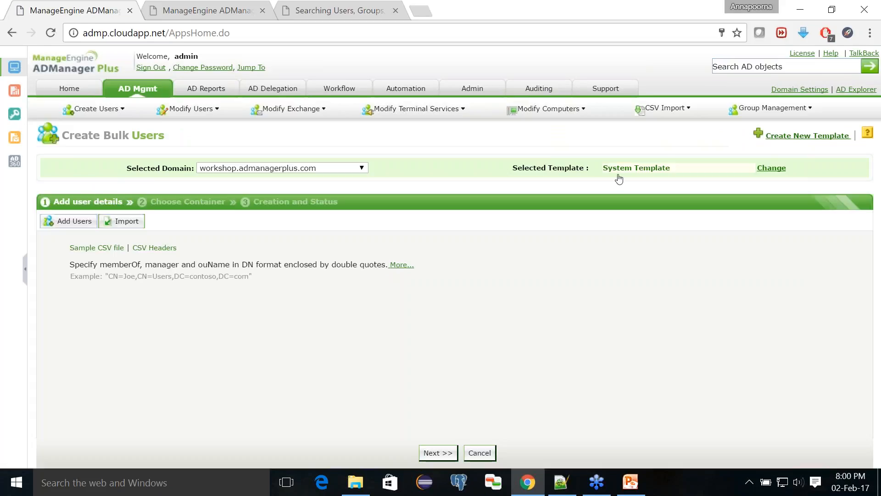
click(618, 177)
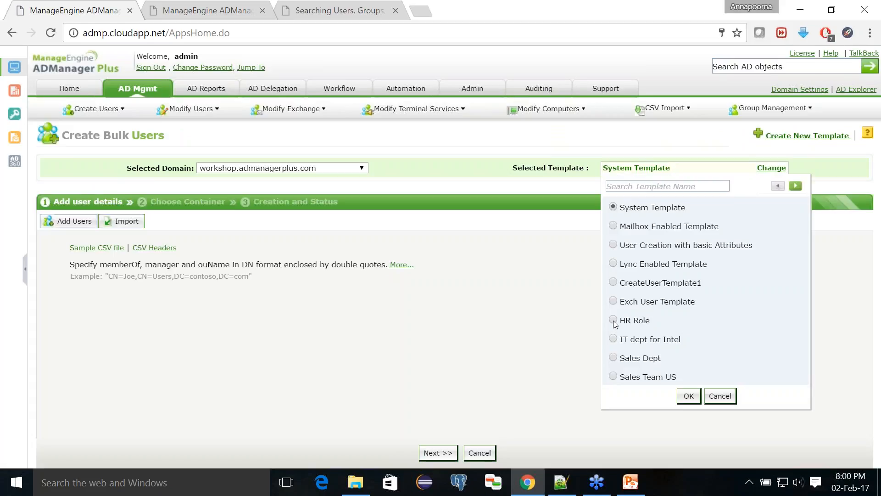
click(613, 358)
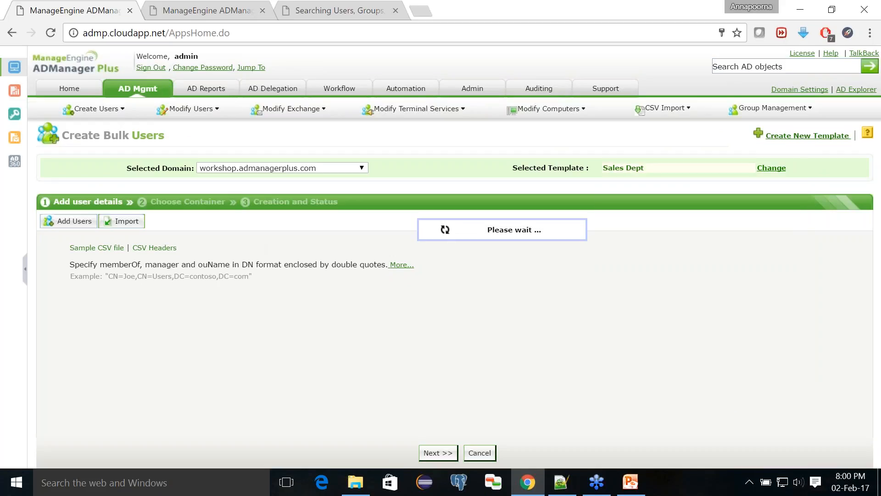
- Import the users from createusers.csv
click(133, 222)
click(135, 249)
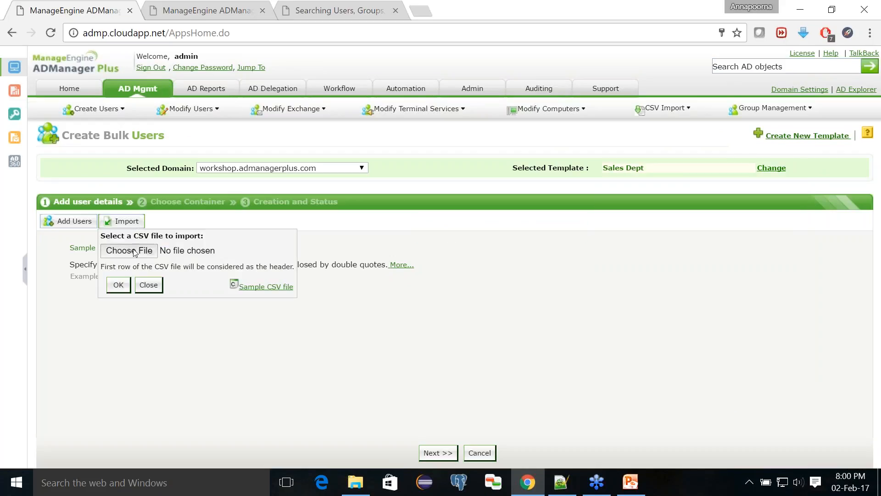
click(161, 118)
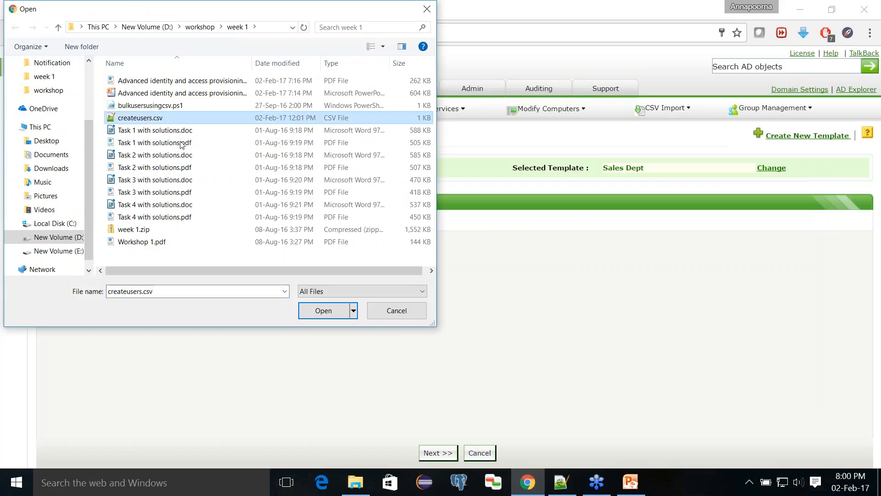
click(308, 307)
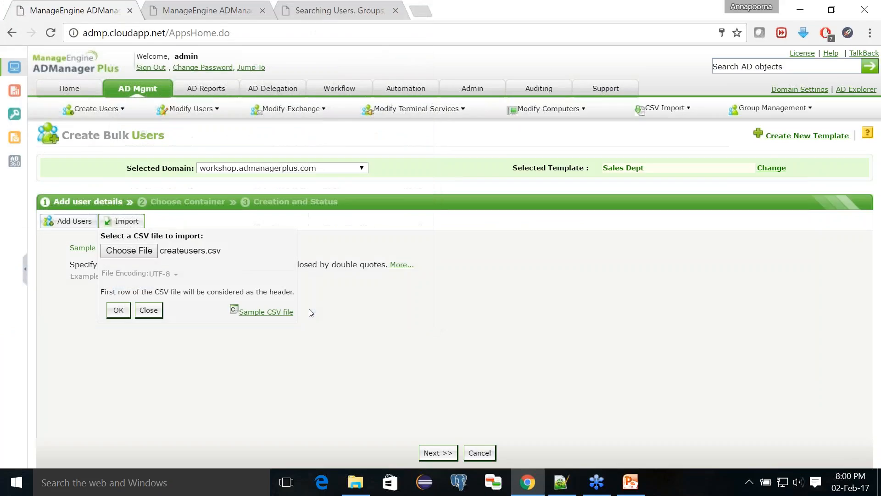
click(118, 311)
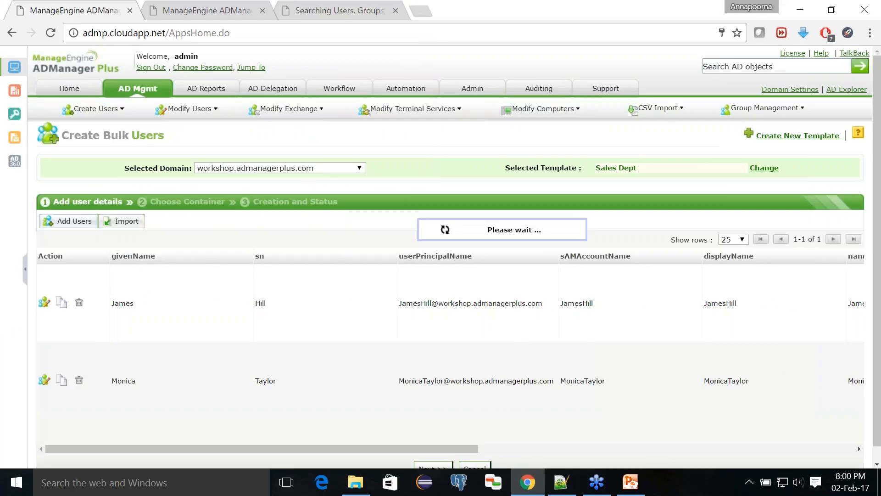
- Check the validation error showing empty mandatory Employee ID for both users, then bring up createusers.csv in Notepad++
right_click(256, 241)
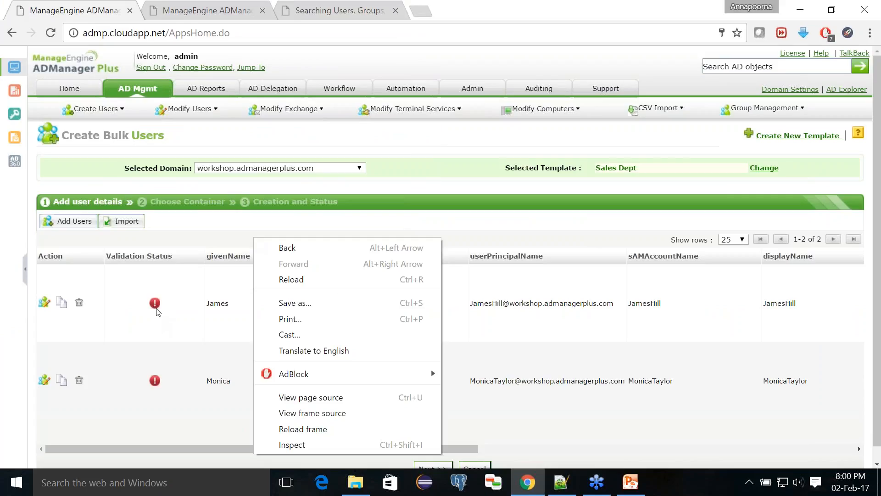
click(191, 241)
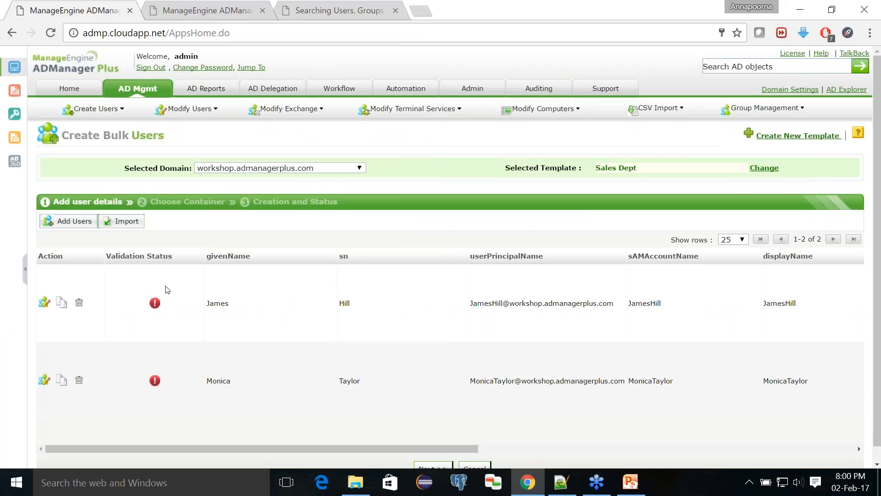
mouse_move(155, 306)
scroll(193, 318, down, 1)
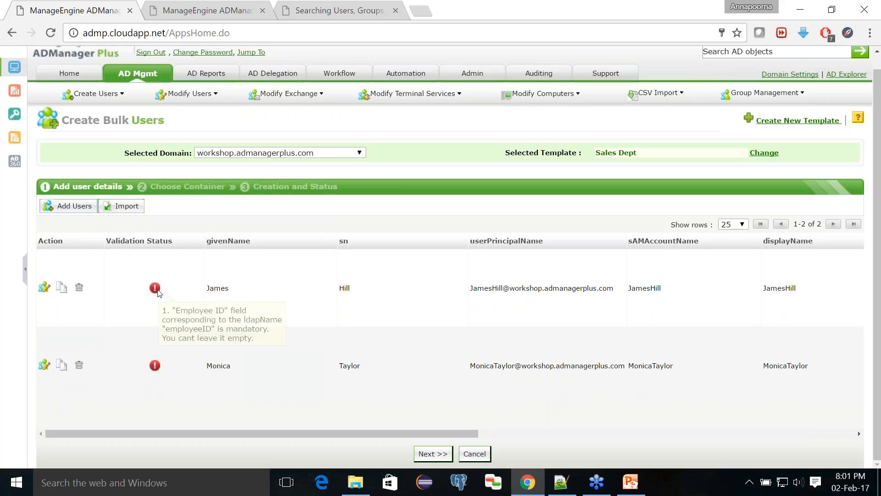
click(561, 481)
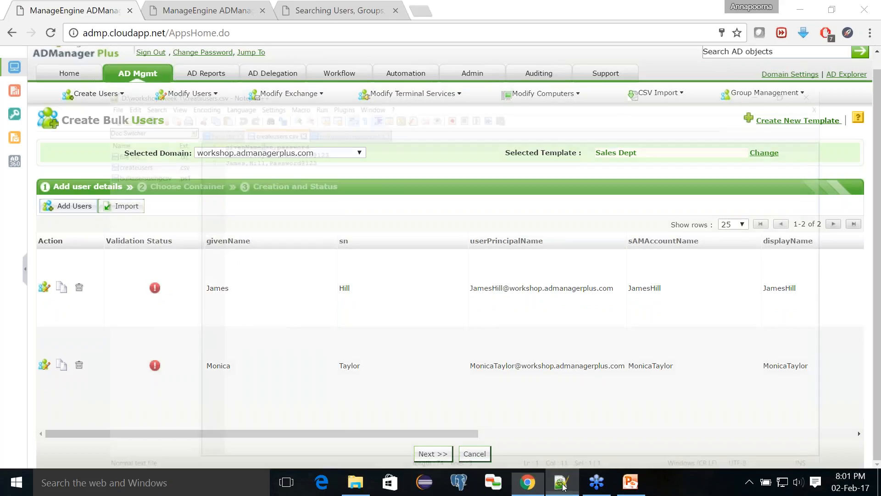
- Add an employeeId column with values 1234 and 12345 to createusers.csv, save it, and show the Topics slide
click(257, 71)
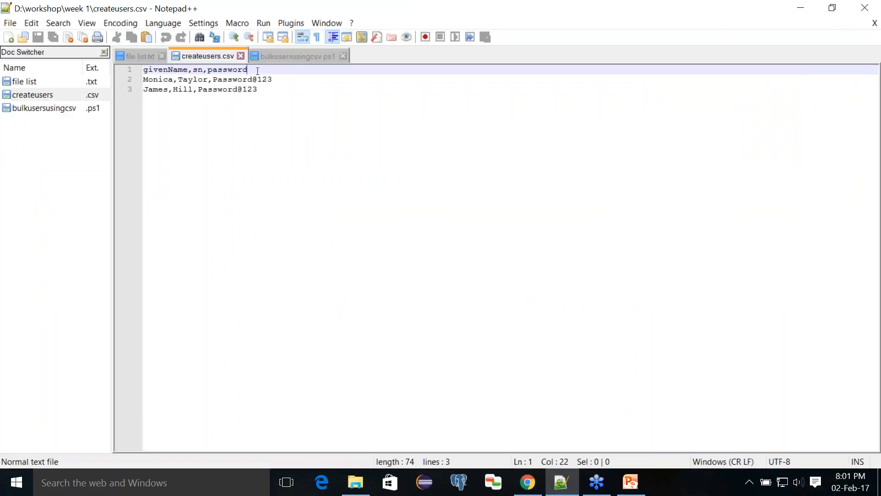
text(,em)
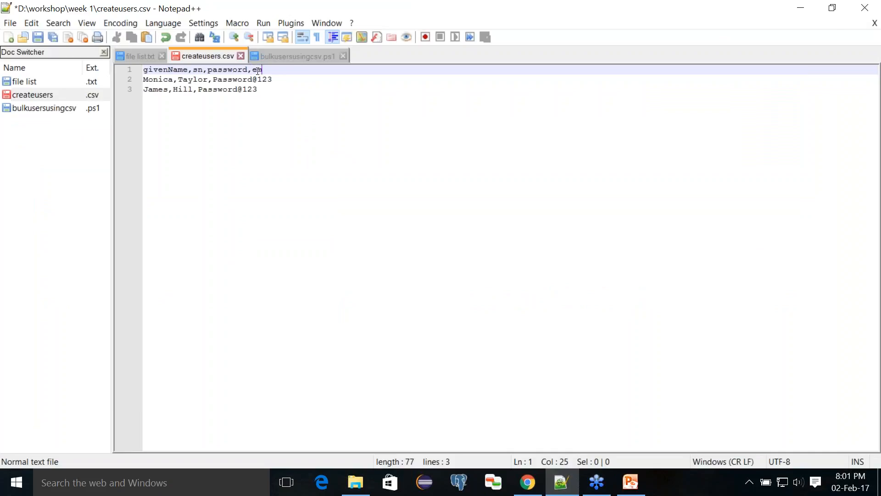
text(ployeeId)
click(284, 79)
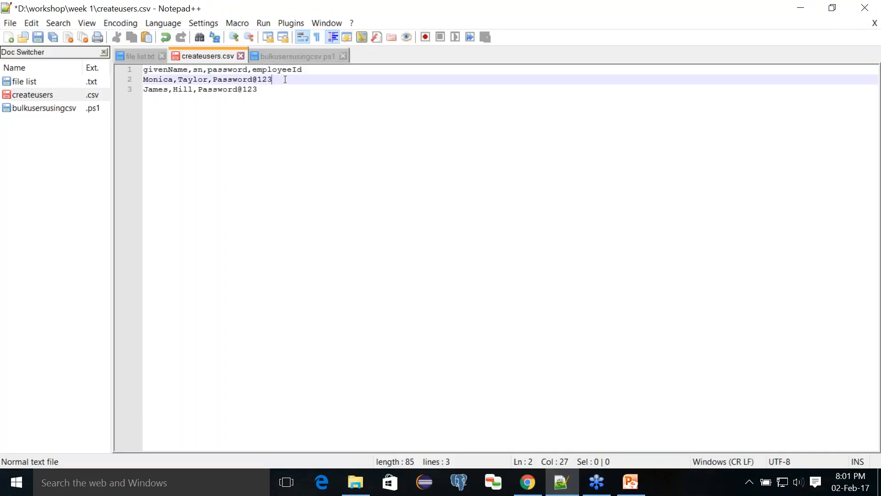
text(,1234)
click(280, 90)
text(,)
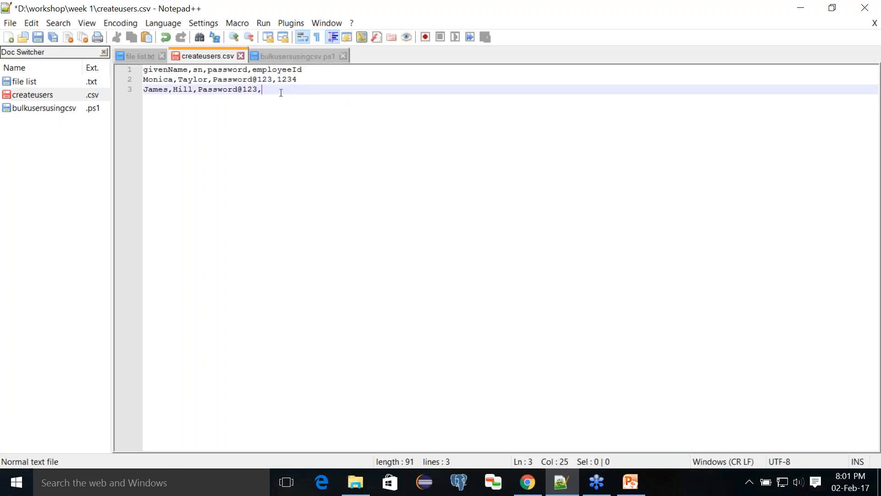
text(12345)
key(ctrl+s)
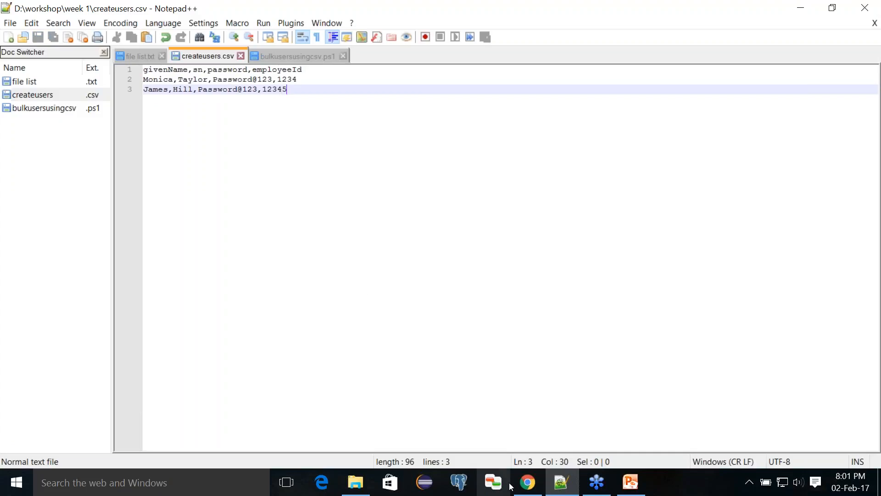
click(527, 482)
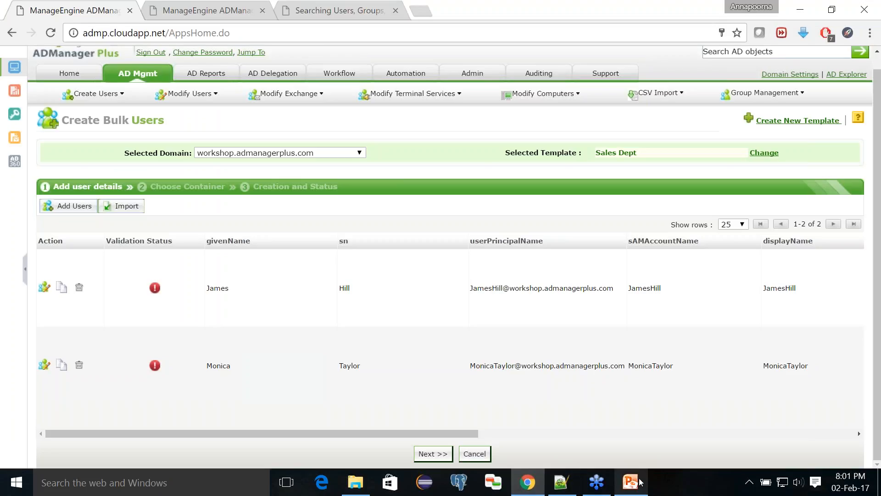
key(alt+Tab)
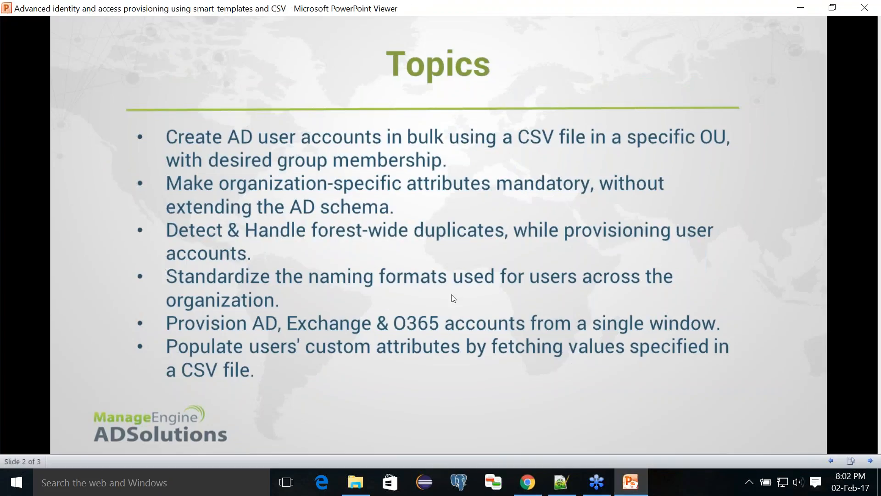
- In createusers.csv, highlight the employeeId header, the ID 1234 and the first given name, then return to ADManager Plus
click(561, 482)
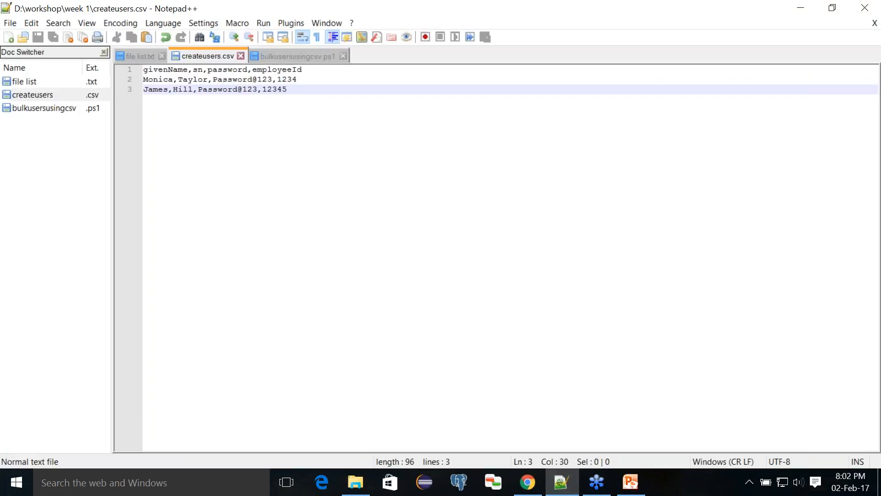
double_click(278, 72)
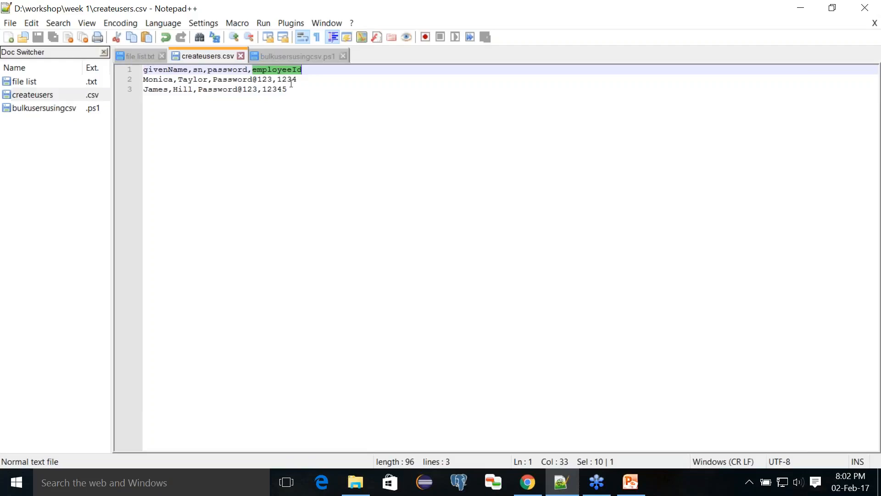
double_click(291, 82)
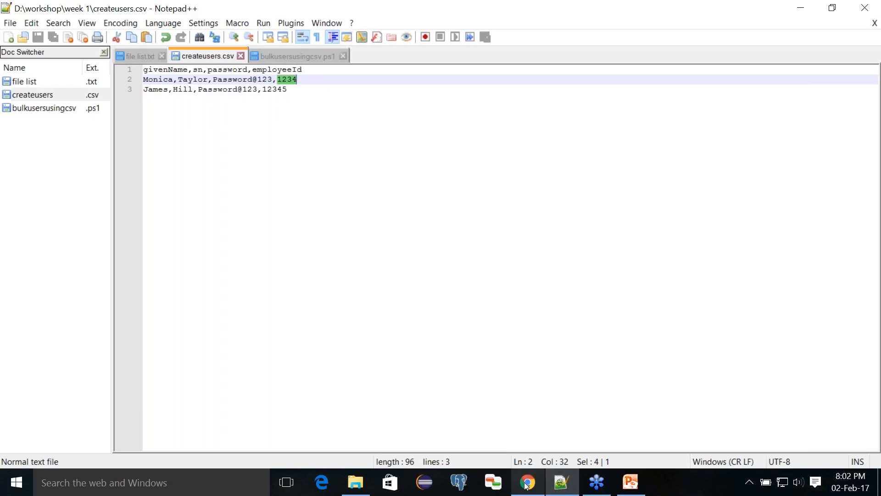
double_click(153, 80)
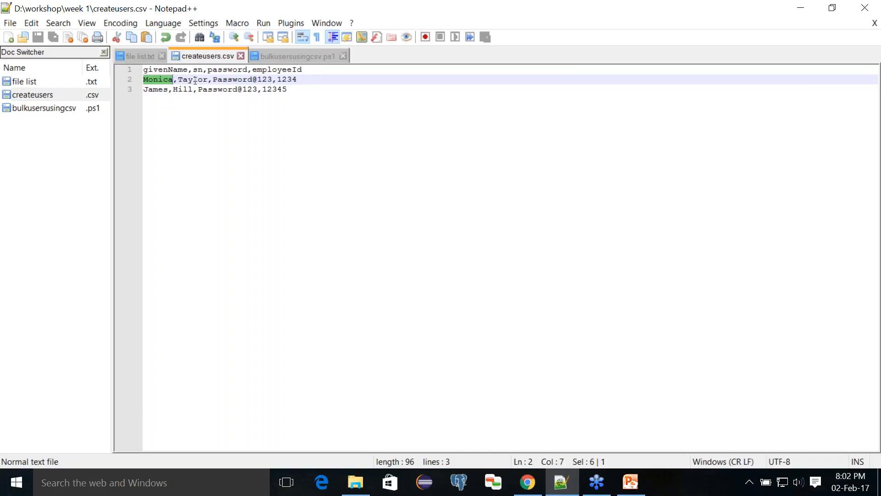
click(515, 479)
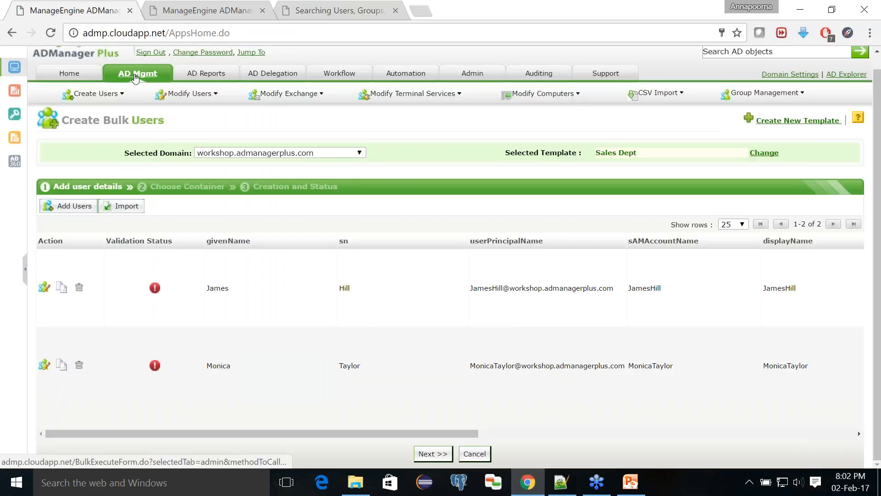
- Open the Sales Dept user creation template, enable drag-and-drop, and edit the Display name field's settings
click(138, 73)
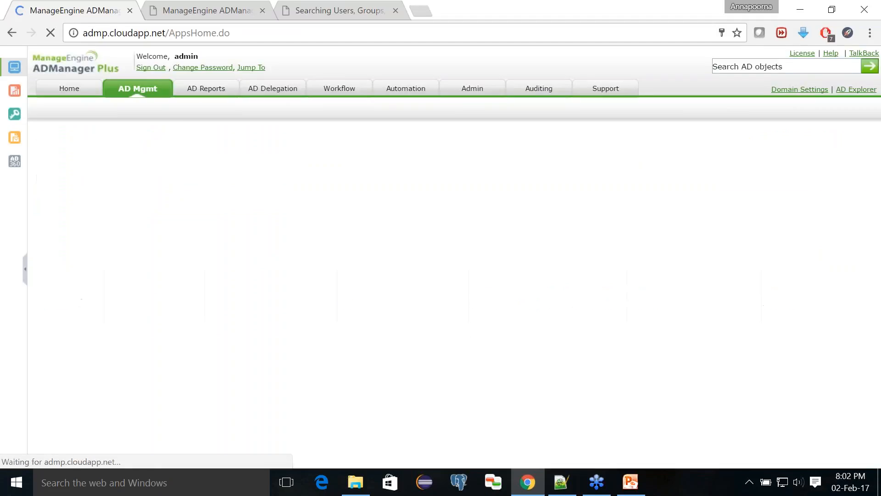
click(401, 190)
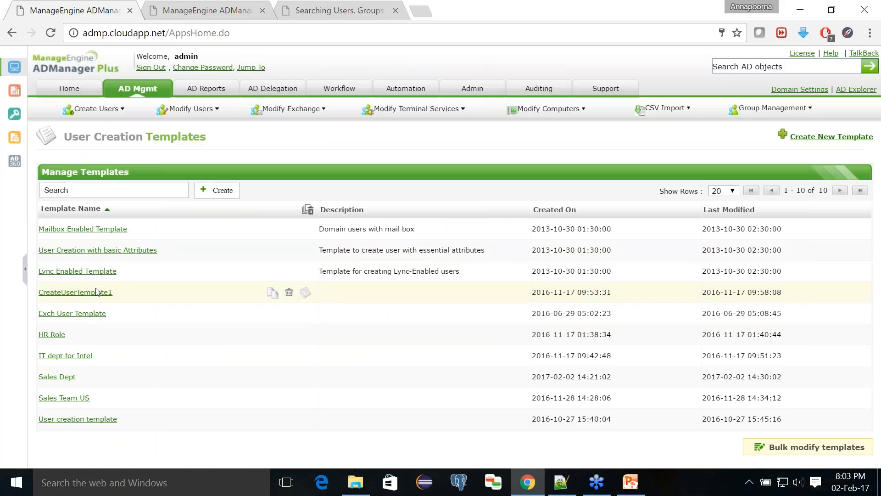
click(55, 379)
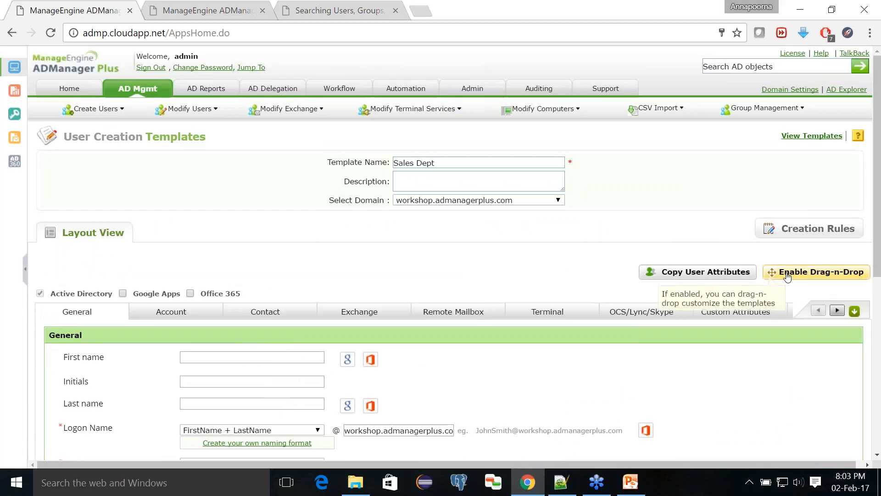
click(786, 274)
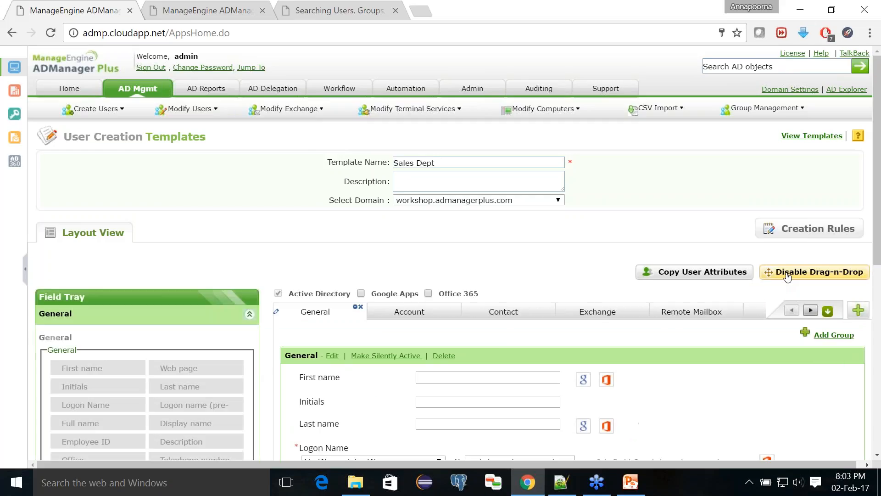
scroll(592, 312, down, 5)
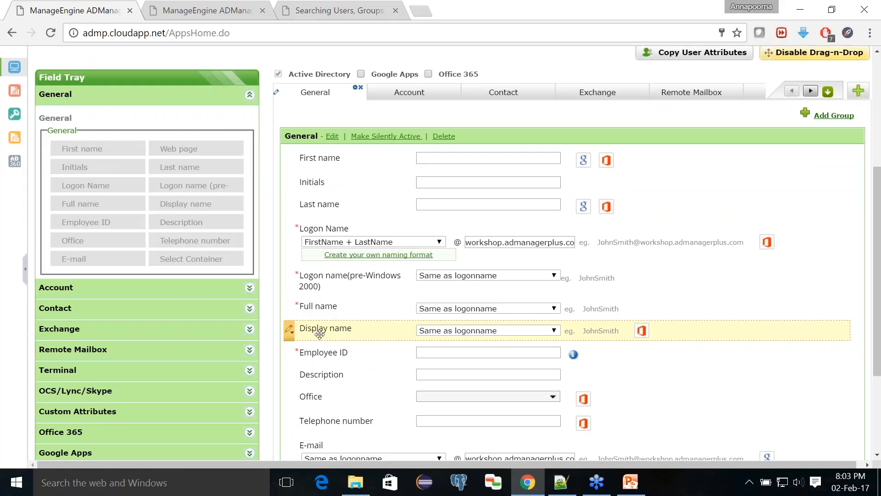
click(290, 333)
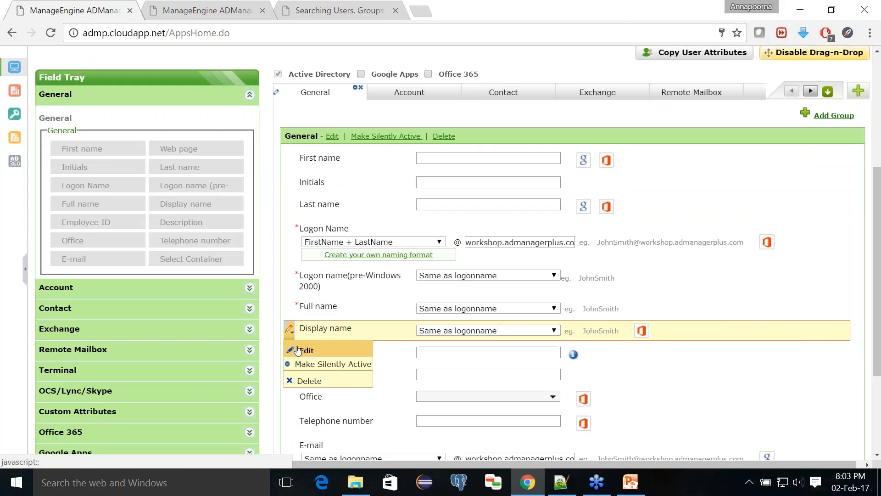
click(301, 350)
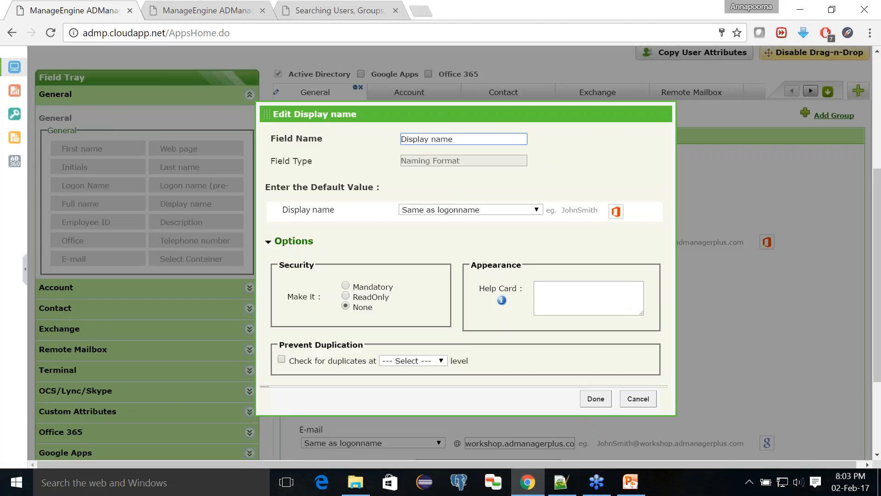
- Check Display name duplicates at Domain level and resolve them with the LastName +.+ FirstName format
click(282, 359)
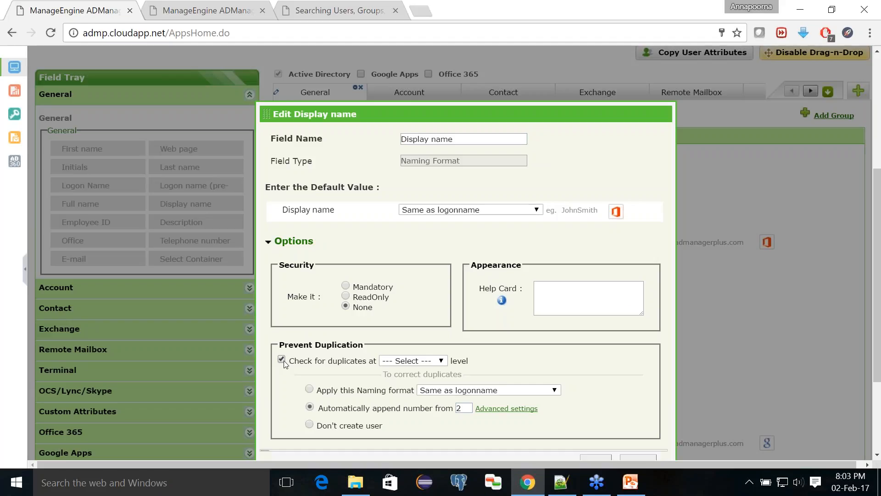
click(395, 361)
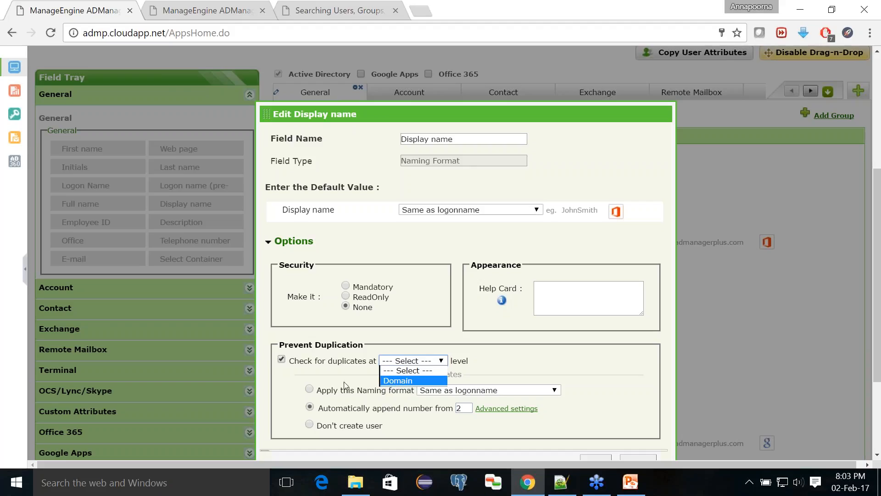
click(395, 380)
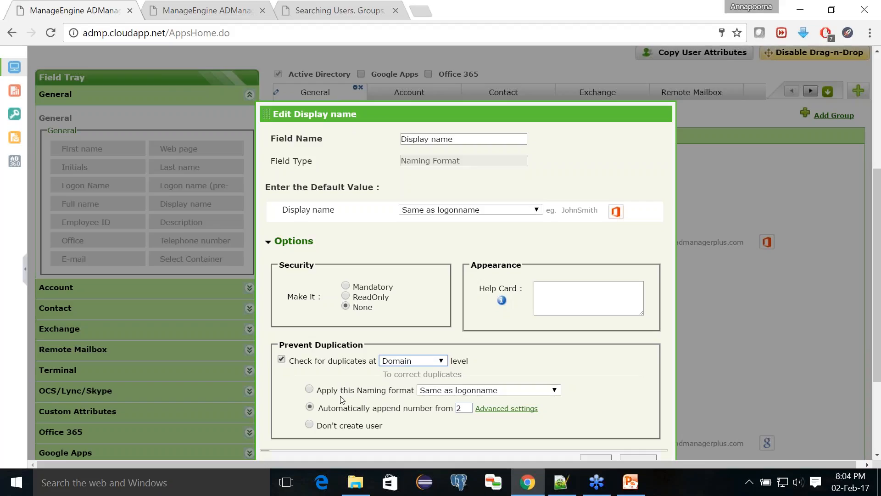
click(460, 393)
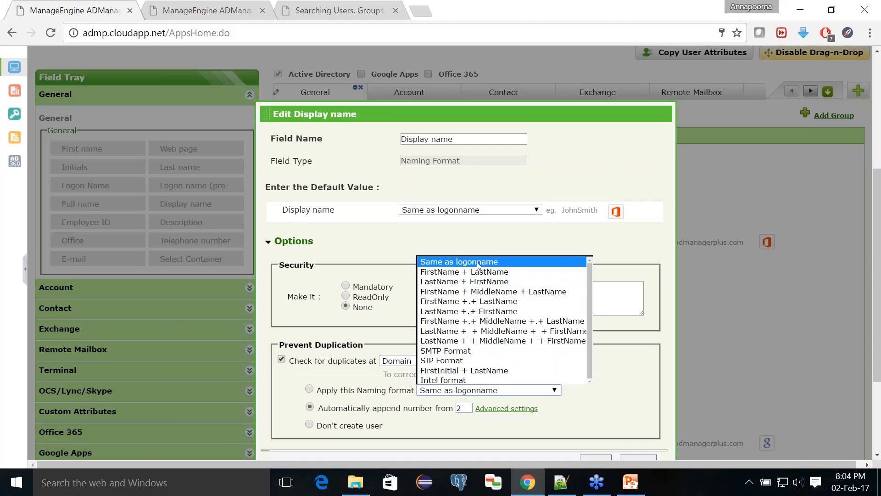
click(477, 315)
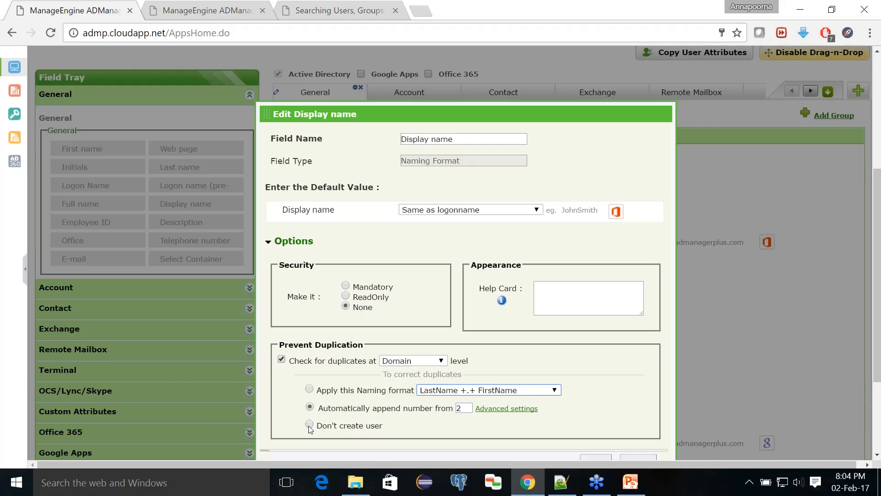
click(309, 390)
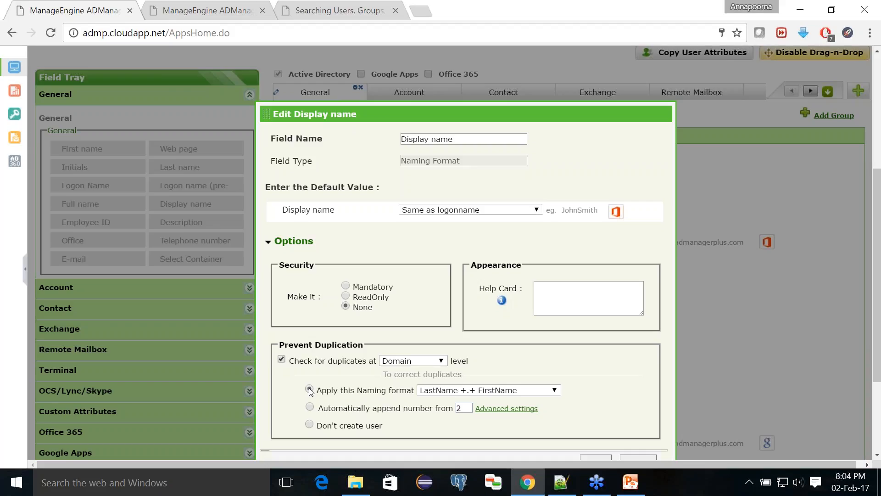
scroll(309, 390, down, 1)
click(581, 415)
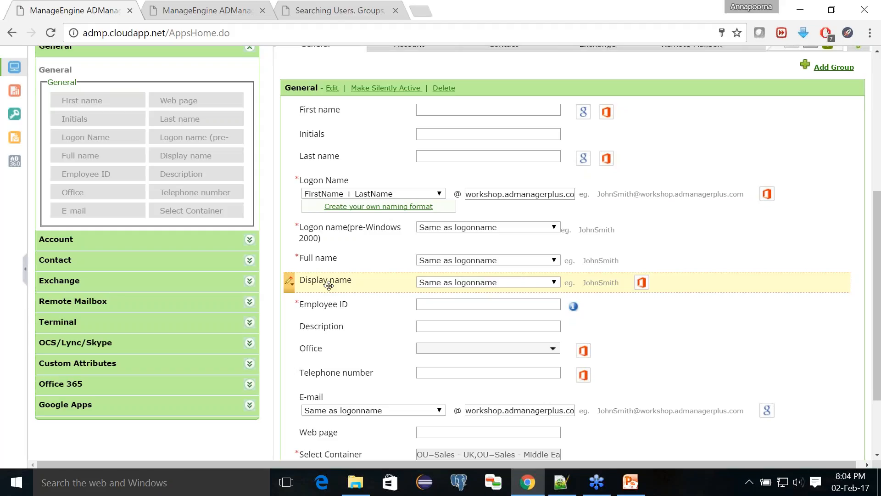
- Reopen the Display name settings to verify them, cancel, and show the Topics slide
click(289, 283)
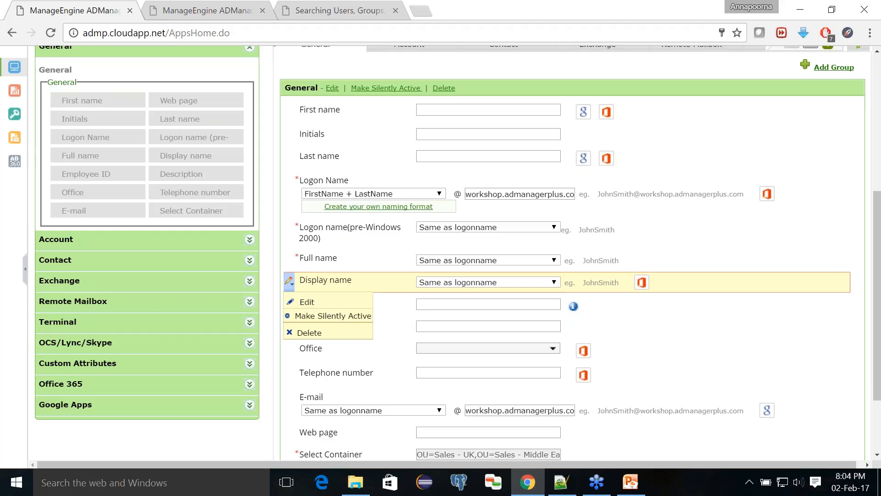
click(303, 299)
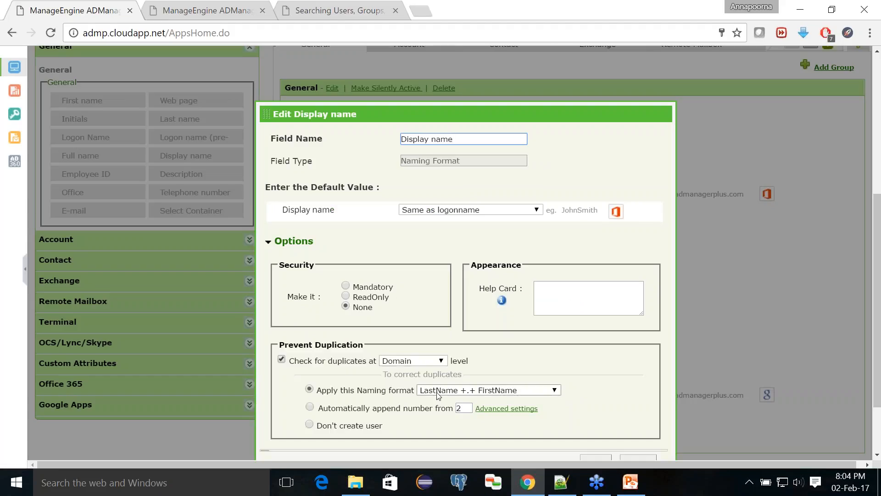
scroll(574, 413, down, 1)
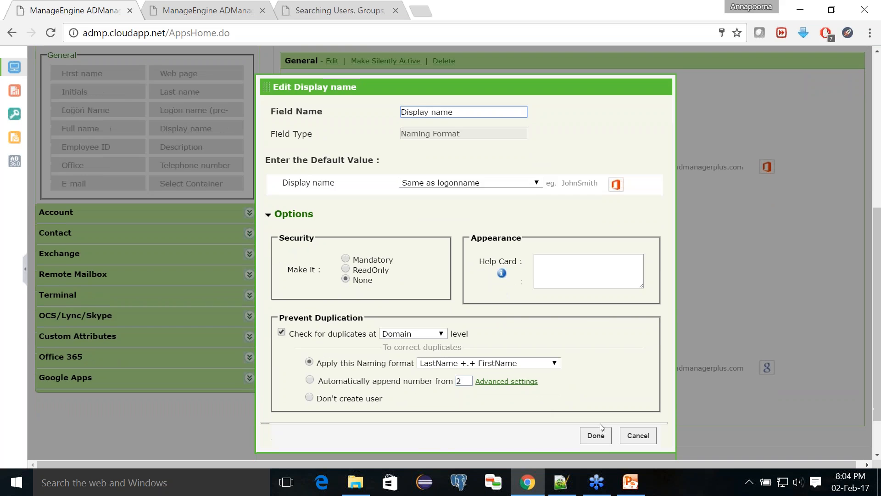
click(629, 439)
click(630, 481)
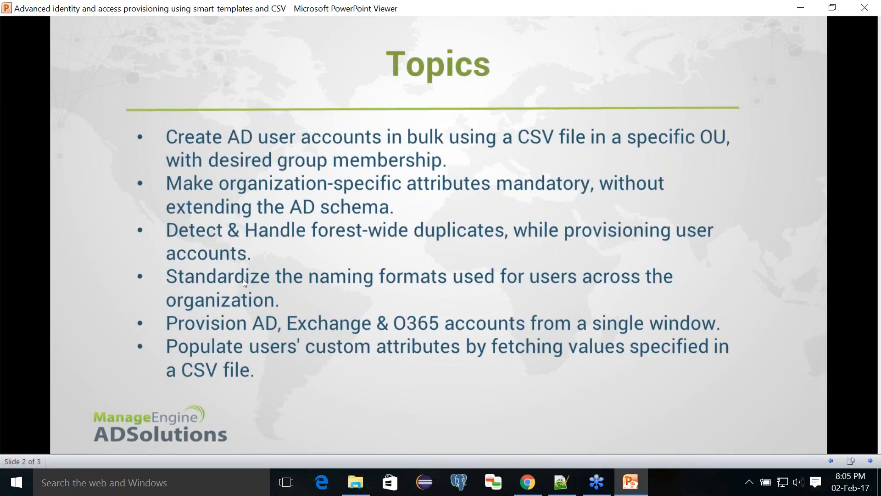
- Minimise PowerPoint Viewer to get back to the template's General fields in ADManager Plus
click(633, 484)
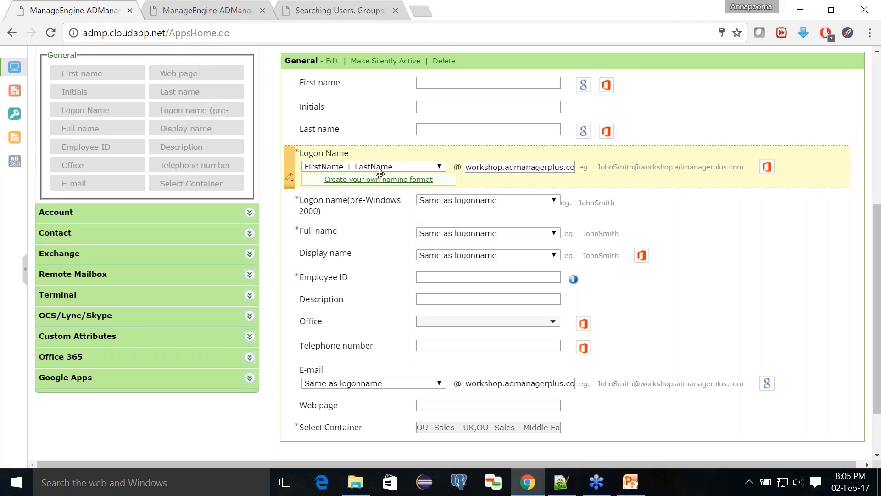
- From the Logon Name field settings, start a custom naming format and confirm clearing the template in operation
click(289, 178)
click(303, 198)
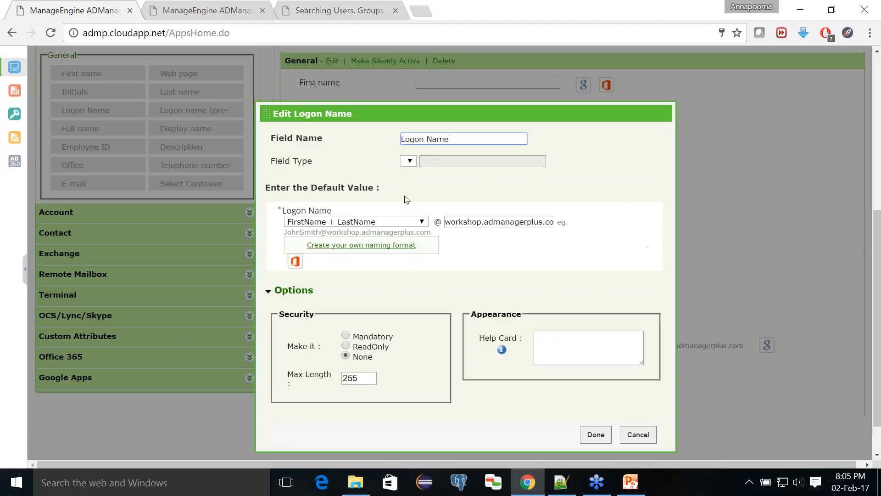
click(418, 221)
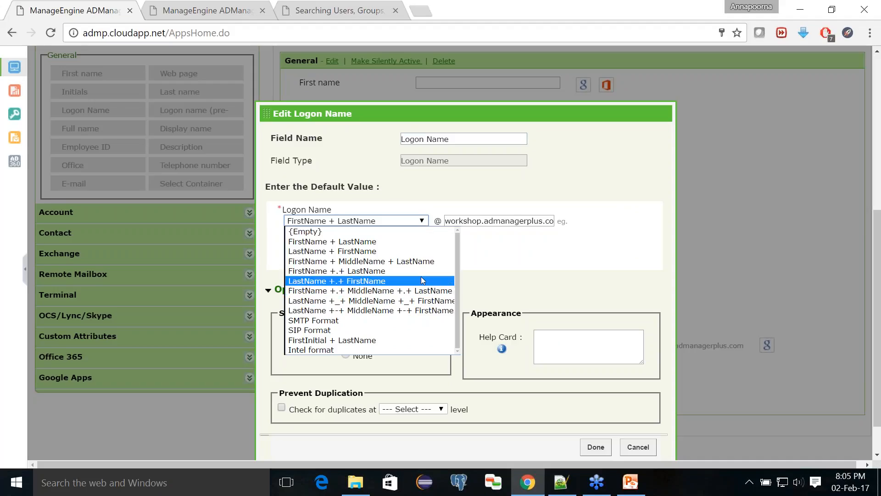
click(469, 194)
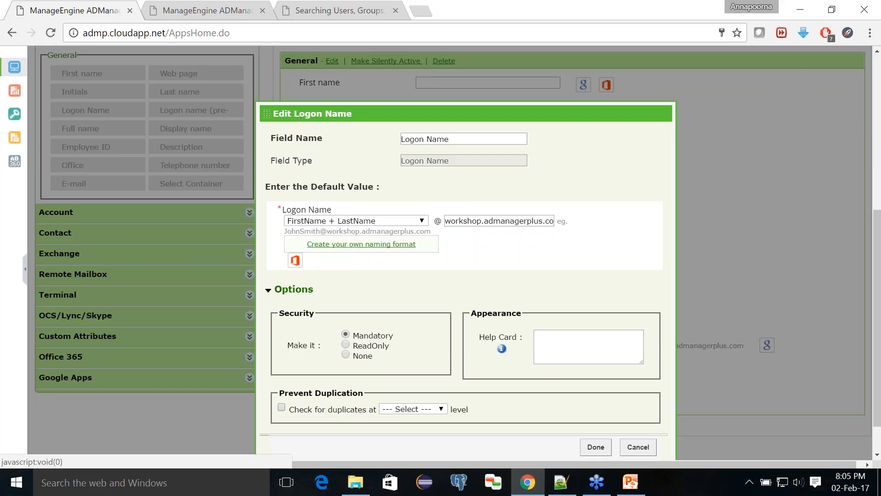
click(337, 247)
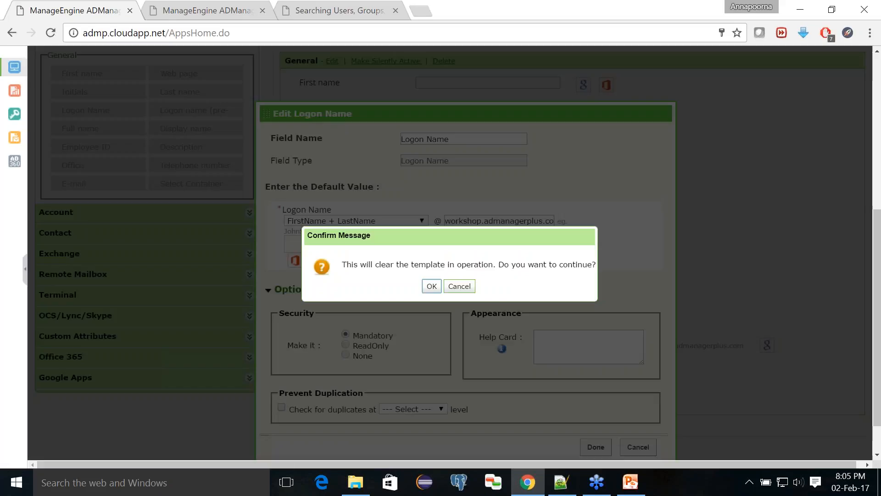
click(432, 287)
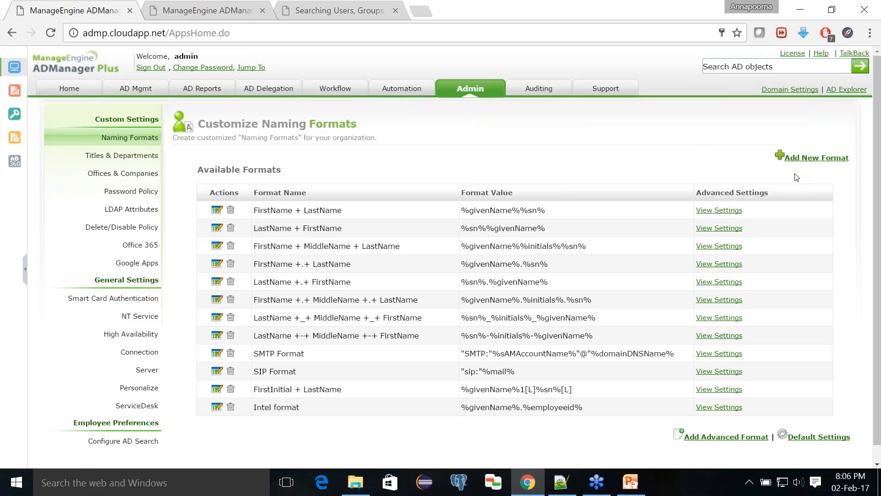
- Start a new naming format named Sales and add FirstName to its value
click(828, 159)
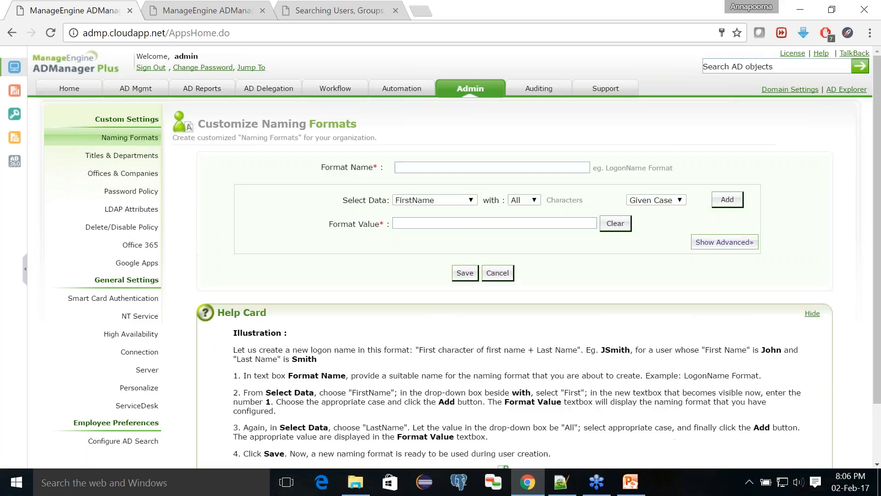
click(511, 167)
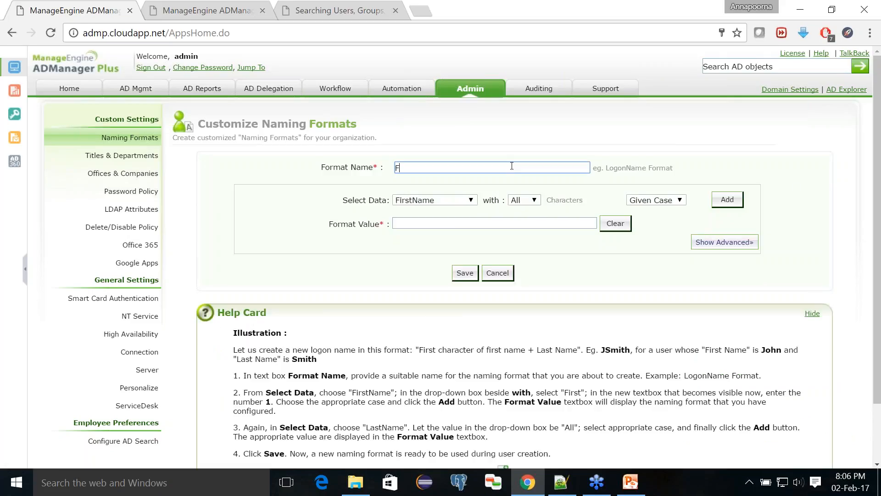
text(Sales)
click(470, 200)
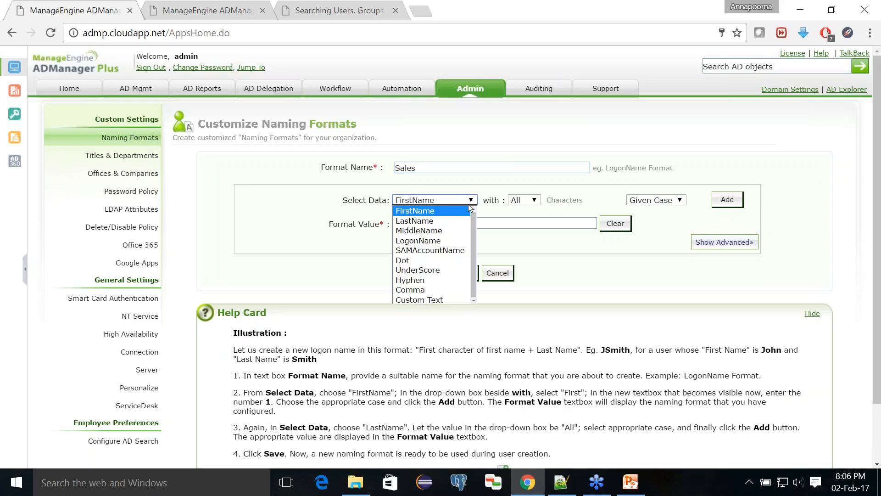
click(468, 210)
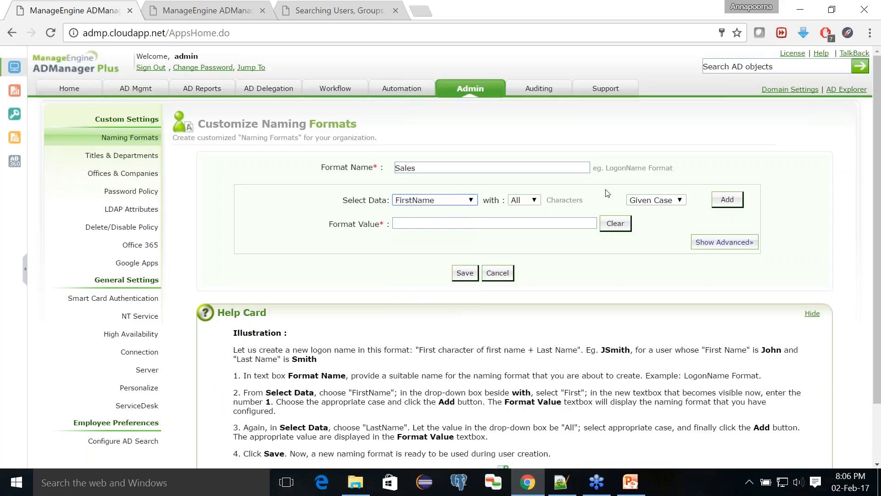
click(732, 202)
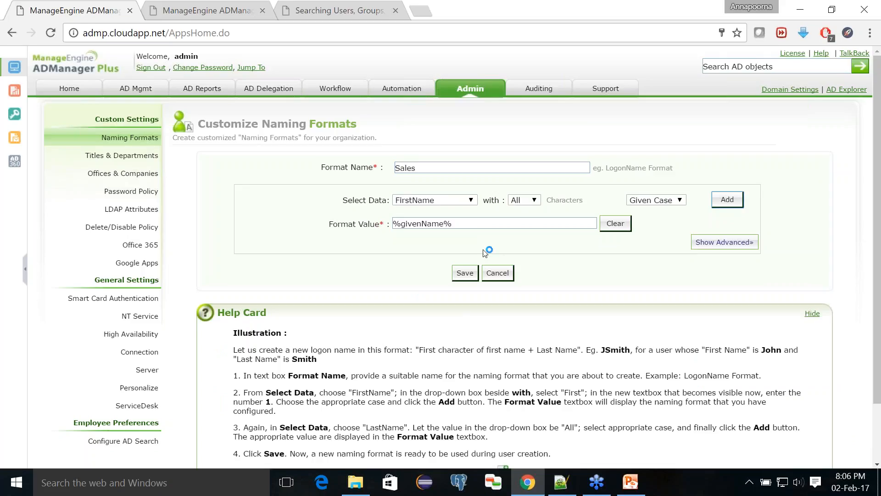
- Append an underscore and 'Finanace' to the format value, then save the Sales format
click(464, 224)
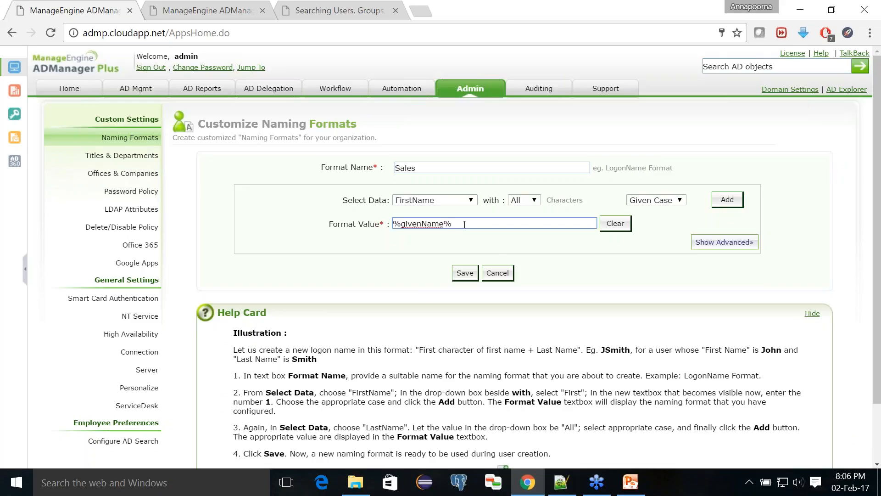
click(461, 200)
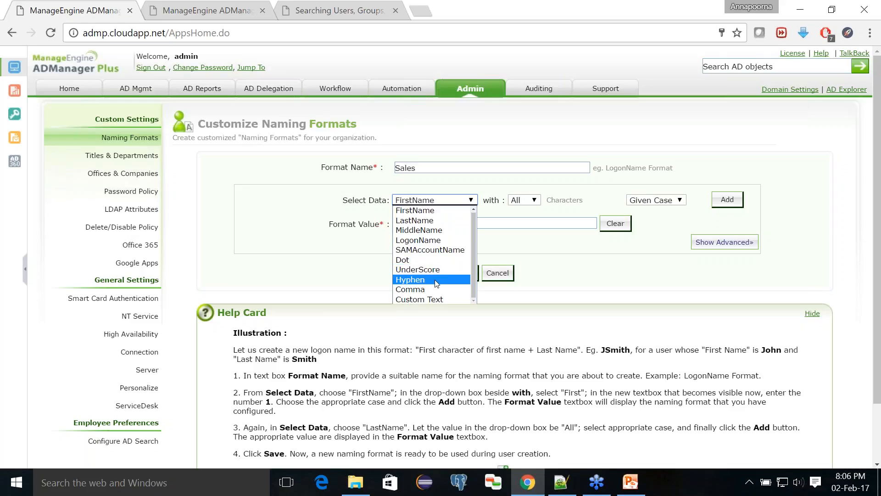
click(435, 281)
click(468, 200)
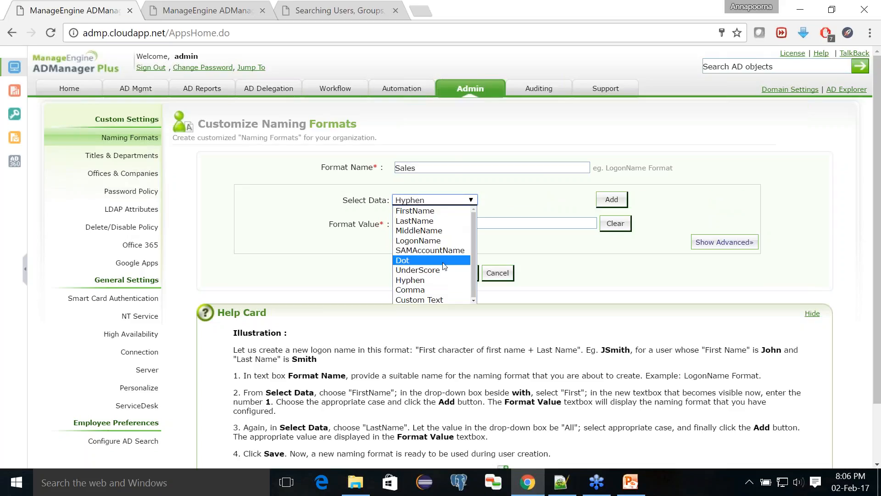
click(442, 266)
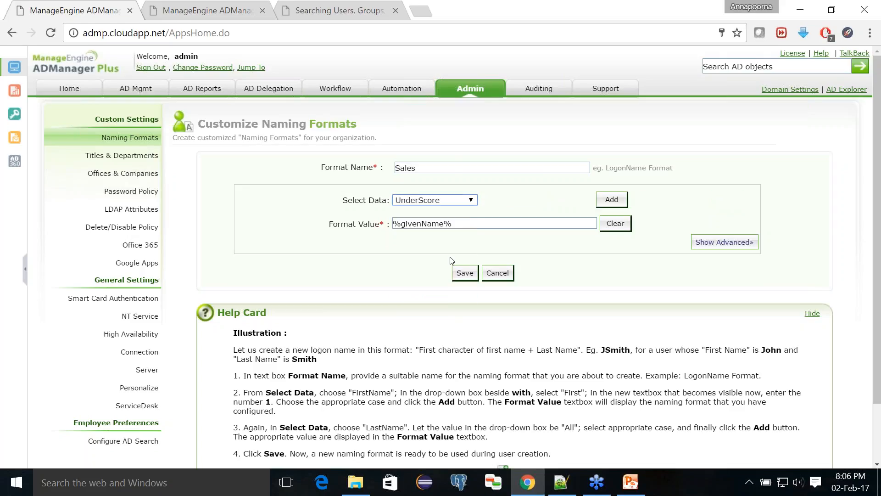
click(600, 198)
click(486, 223)
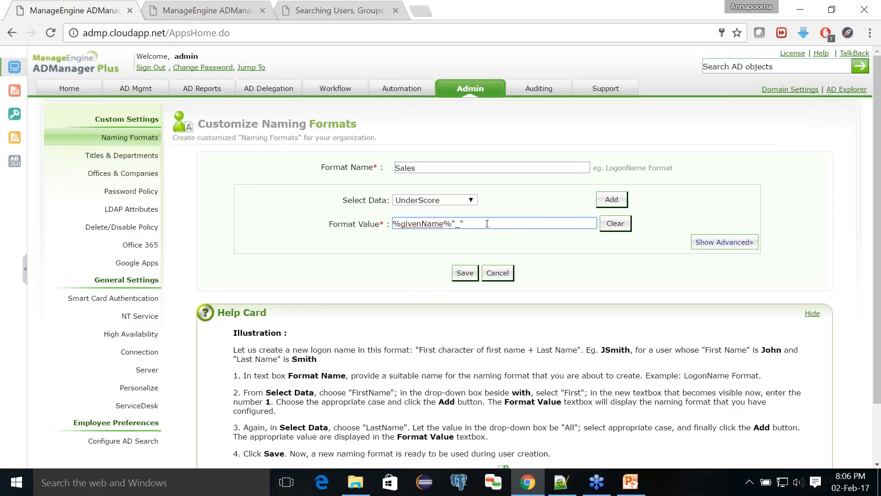
text(Finanace)
click(465, 273)
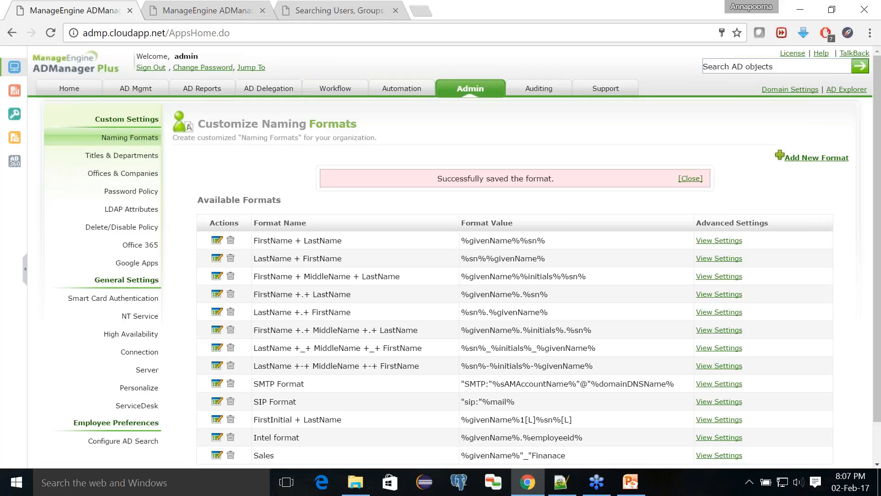
scroll(392, 405, down, 1)
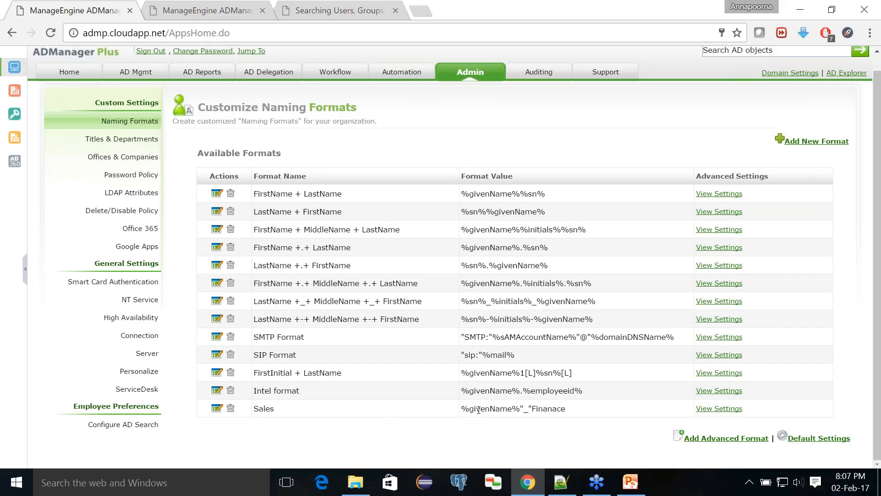
click(560, 481)
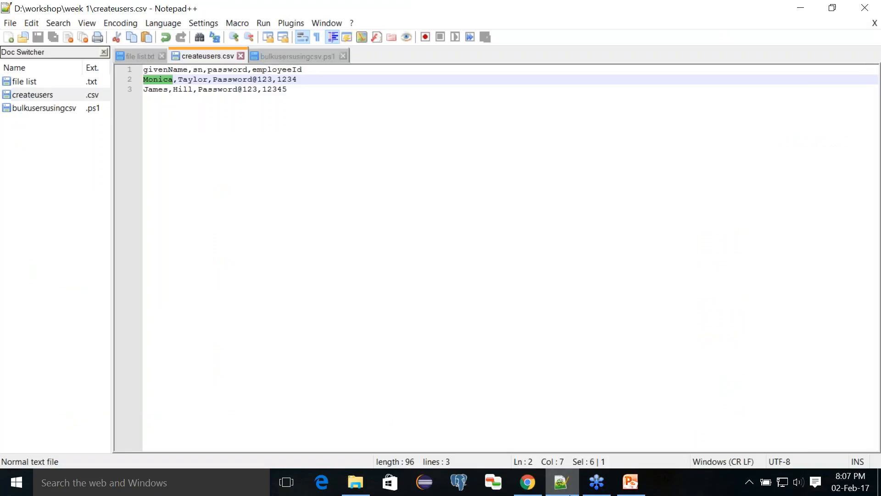
key(alt+Tab)
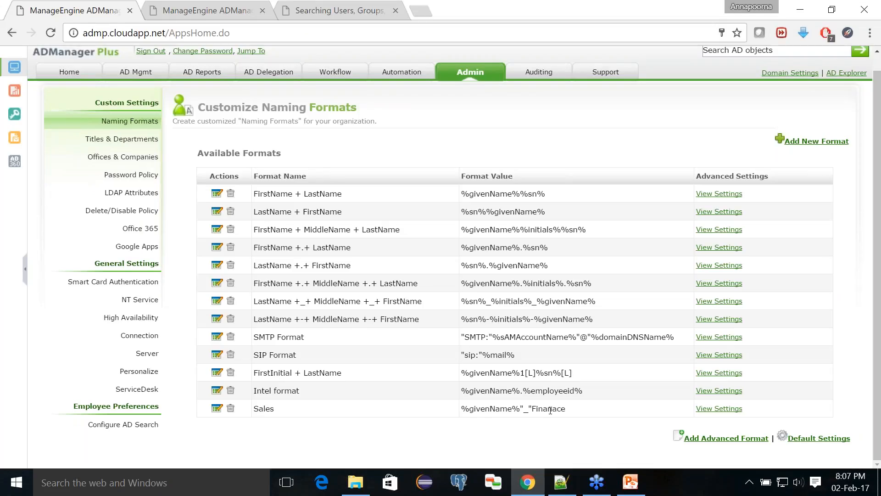
scroll(550, 409, up, 1)
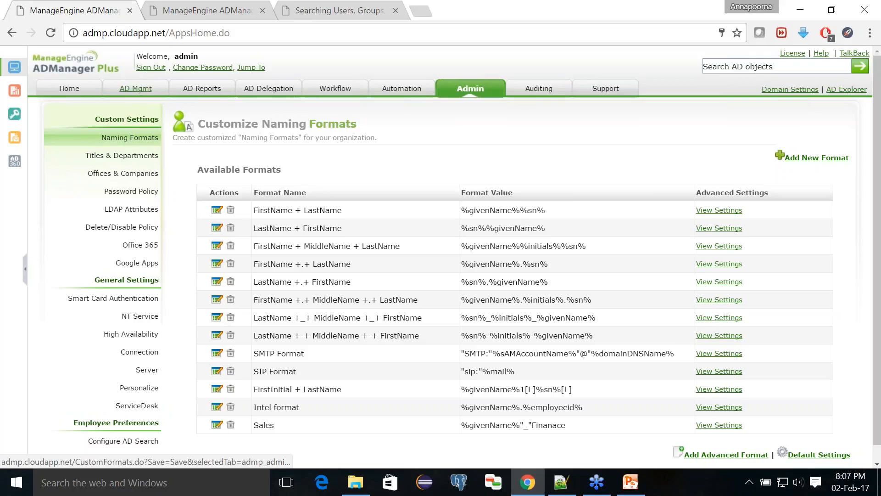
- Reopen the Sales Dept template, enable drag-and-drop layout editing, and bring up the Display name field options
click(135, 88)
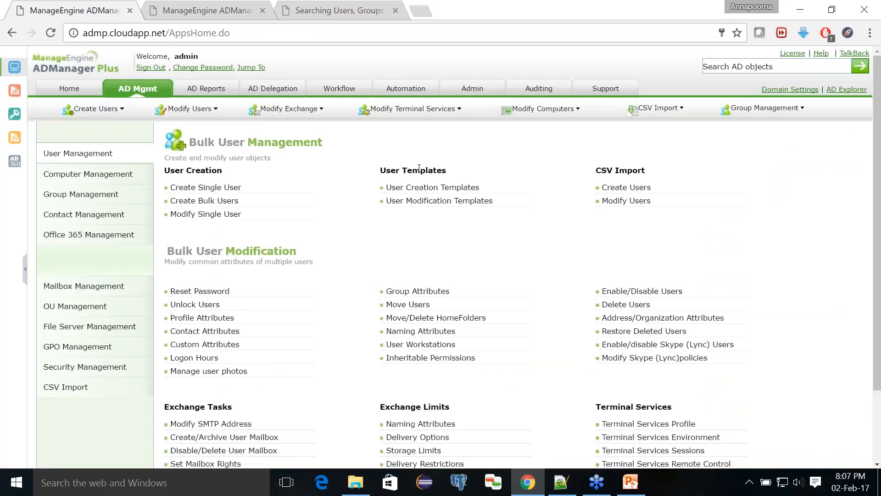
click(433, 188)
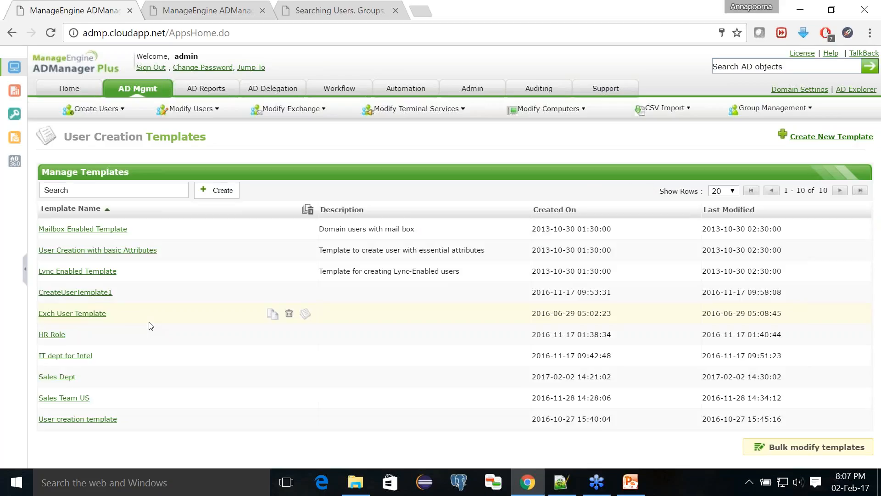
click(68, 379)
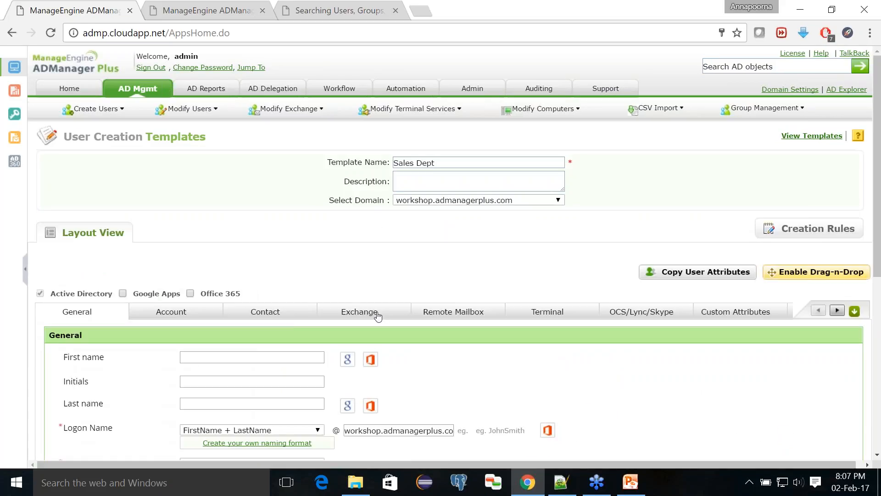
scroll(605, 236, down, 2)
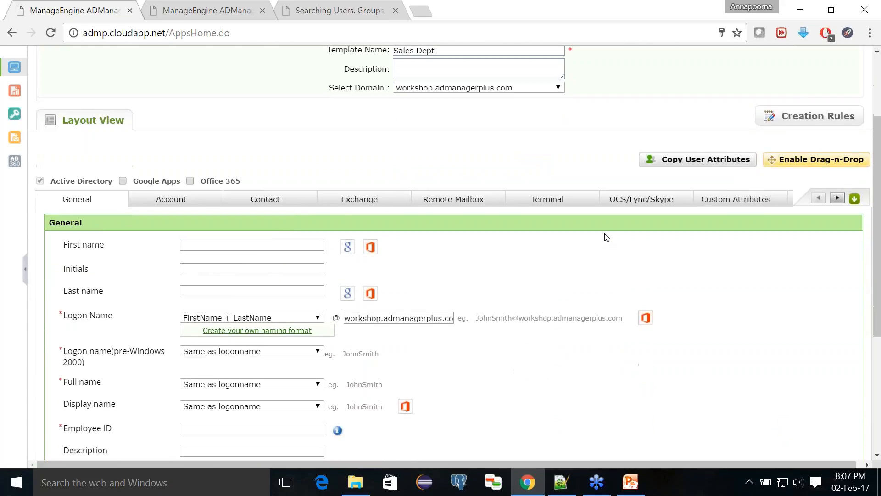
click(797, 161)
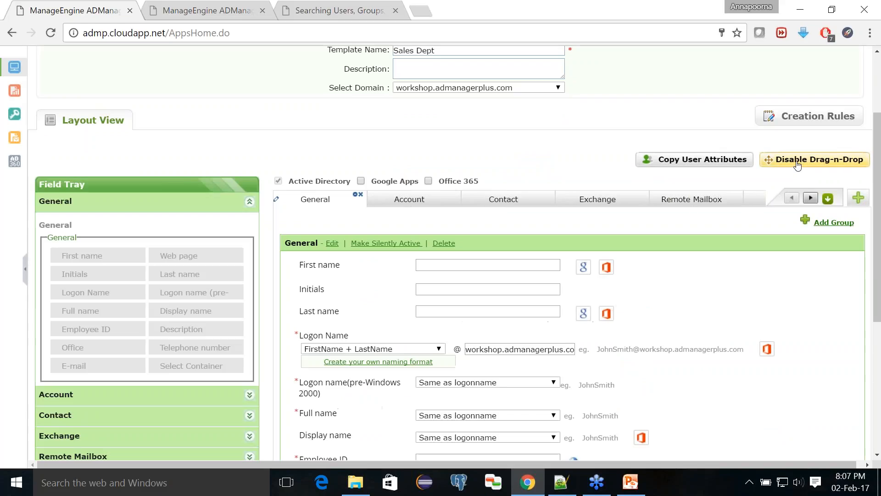
scroll(525, 304, down, 2)
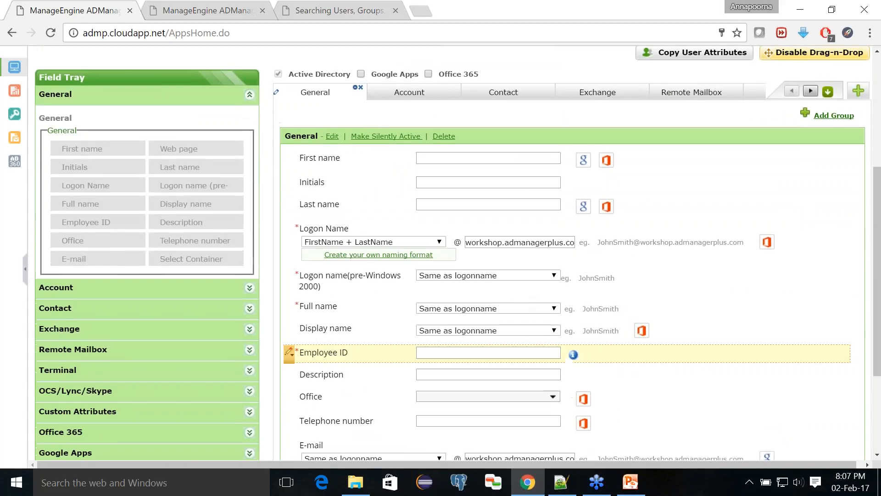
click(293, 334)
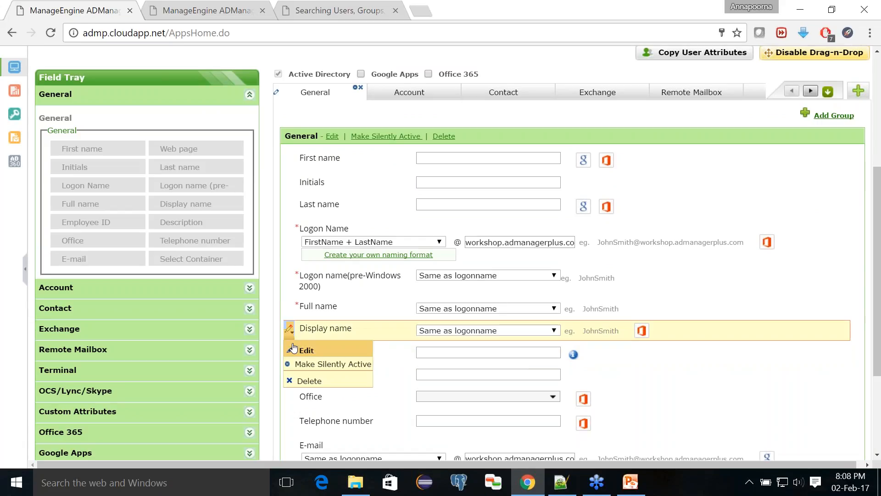
- Make Sales the default Display name format
click(295, 349)
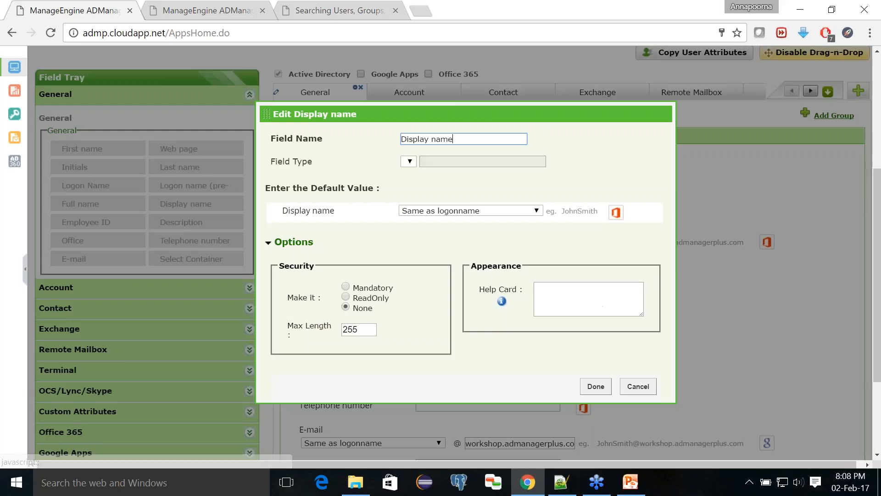
click(457, 210)
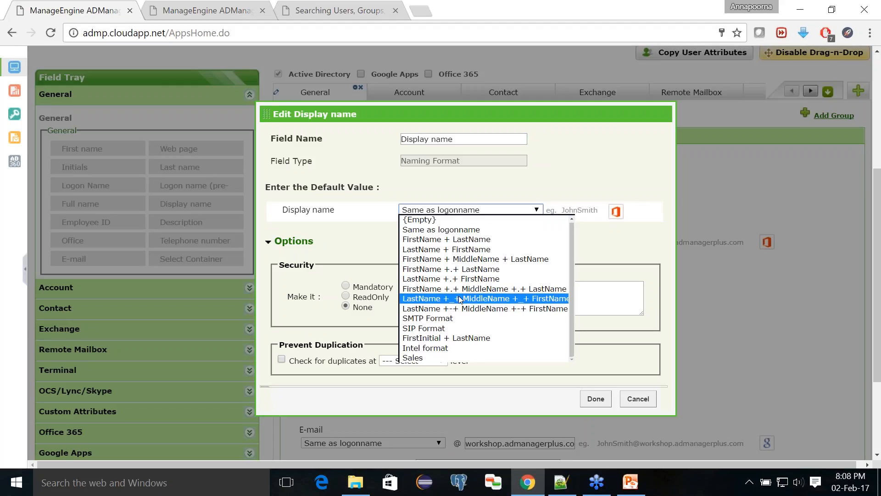
click(443, 354)
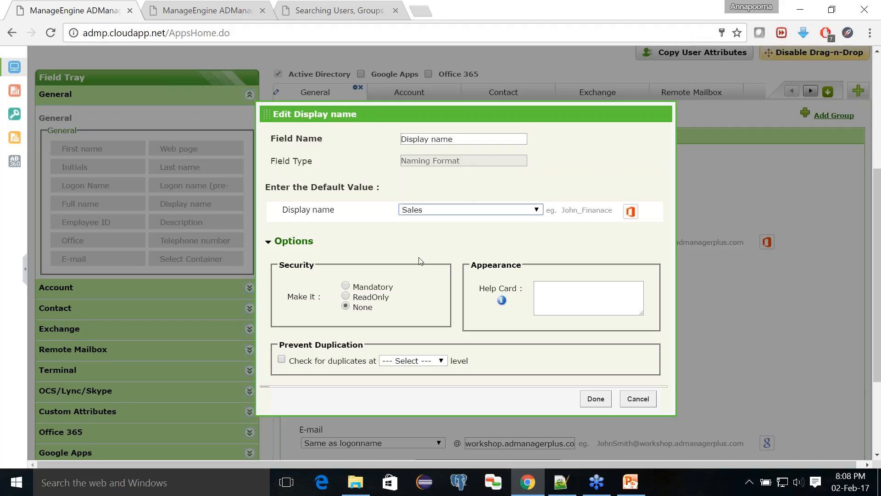
- Check for Display name duplicates at Domain level, fixing them with LastName + FirstName
click(317, 359)
scroll(346, 351, down, 3)
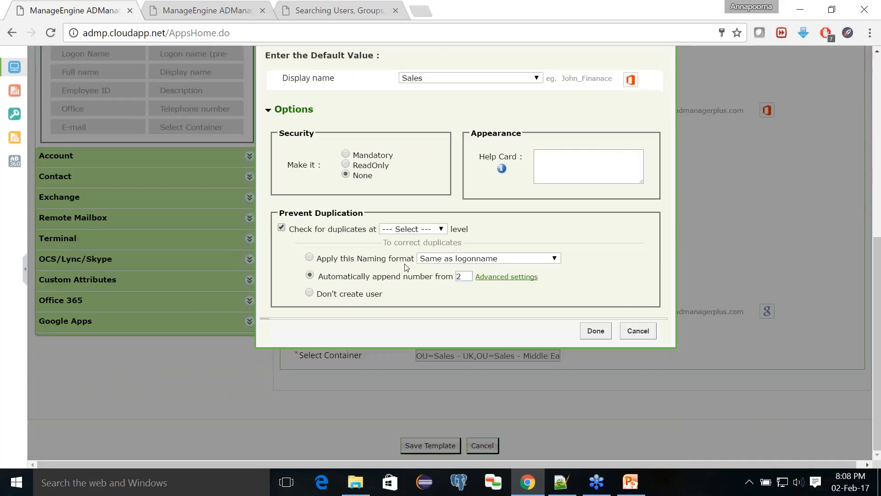
click(407, 228)
click(406, 245)
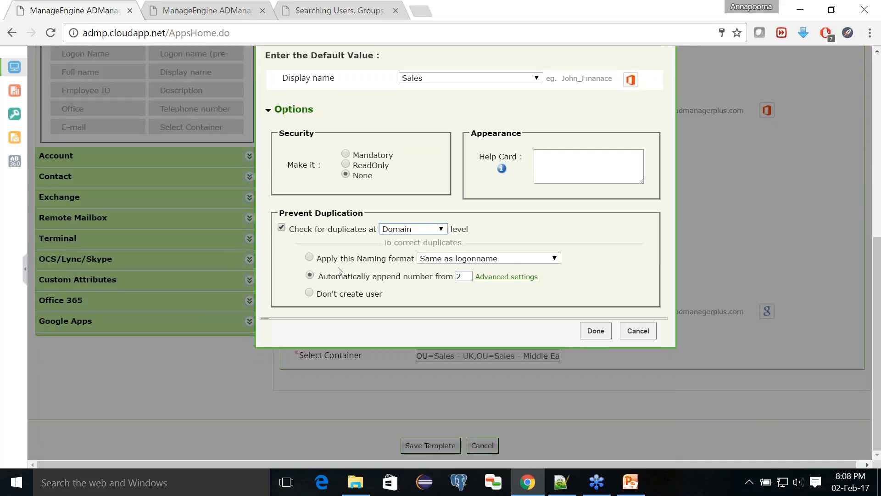
click(310, 257)
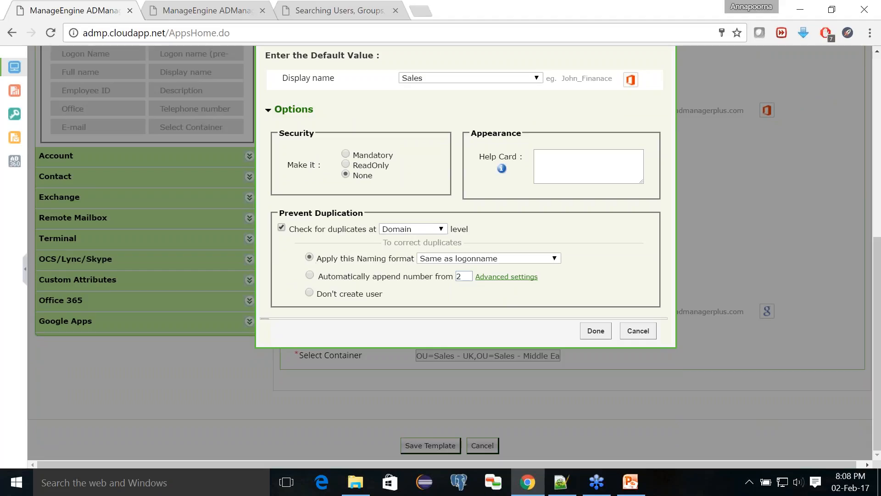
click(464, 258)
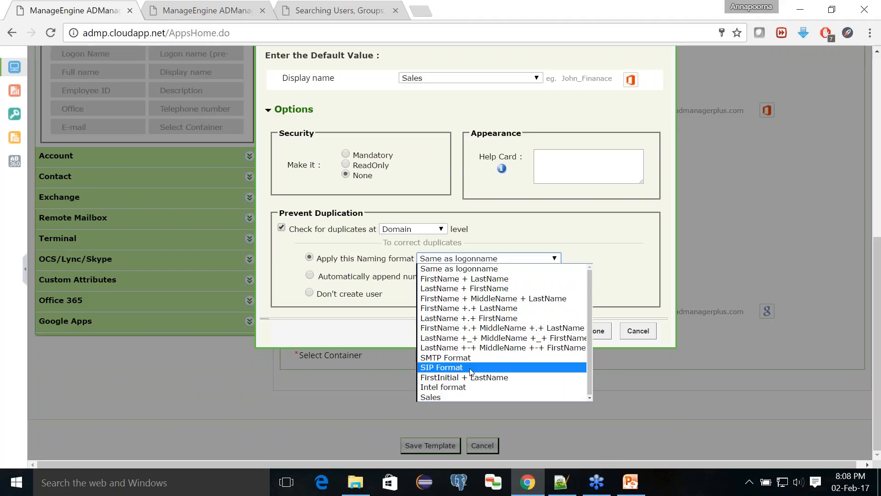
click(481, 288)
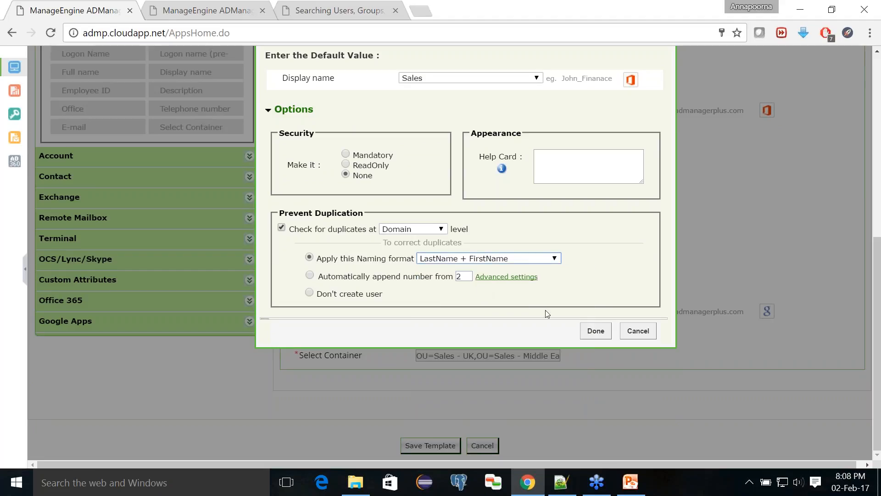
click(595, 331)
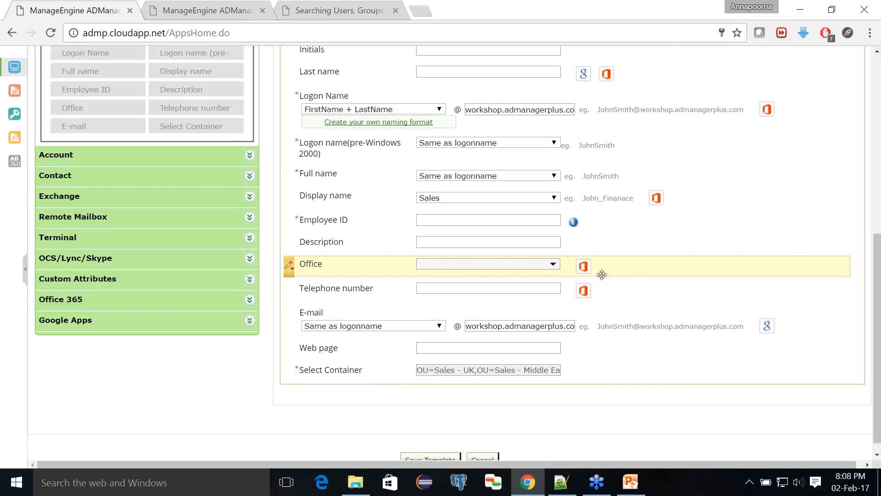
- Save the Sales Dept template and return to the Bulk User Management overview
scroll(603, 273, down, 1)
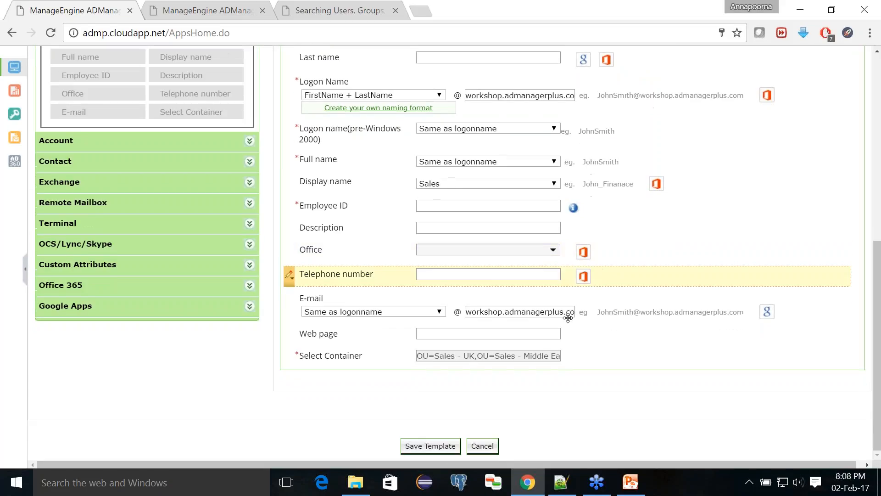
click(422, 448)
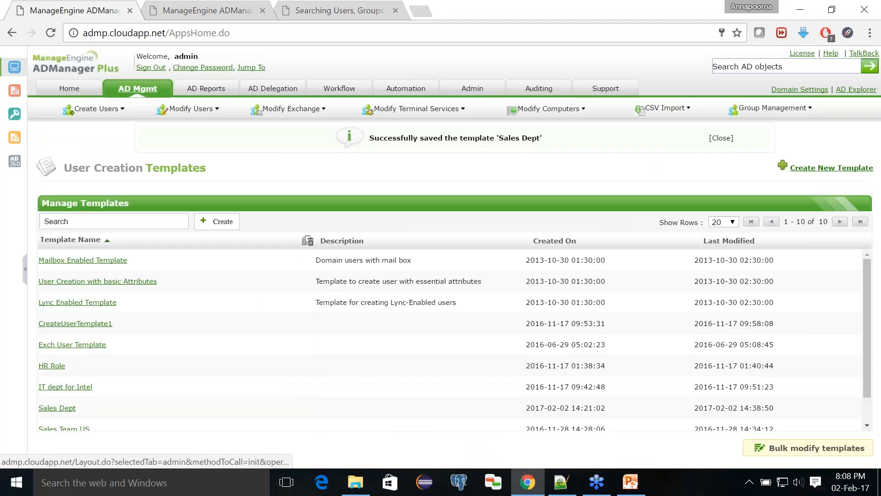
click(138, 89)
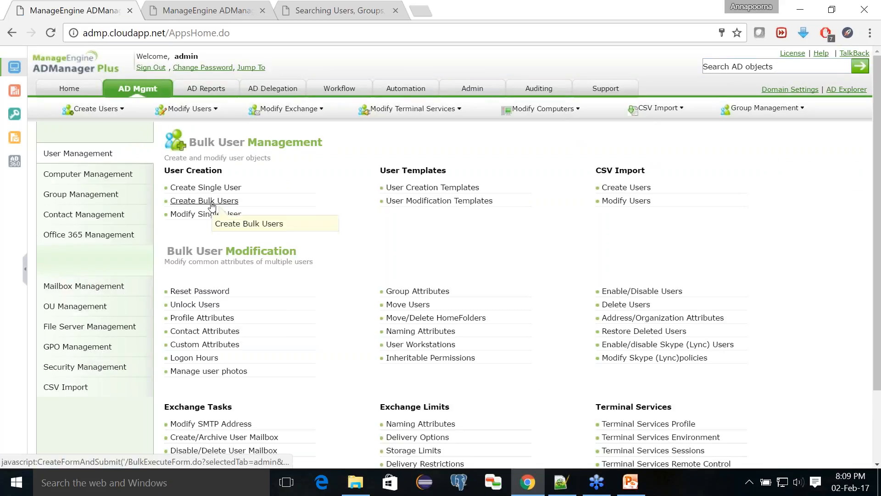
- Start Create Bulk Users with the Sales Dept template selected
click(211, 203)
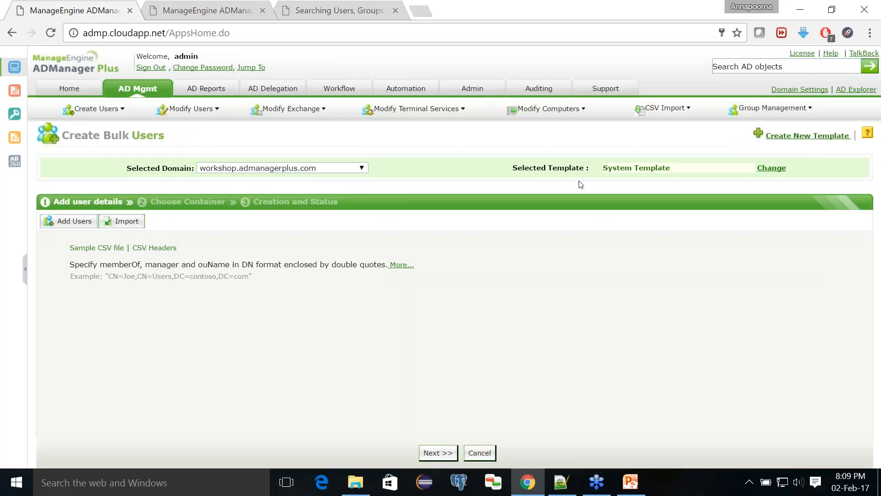
click(616, 168)
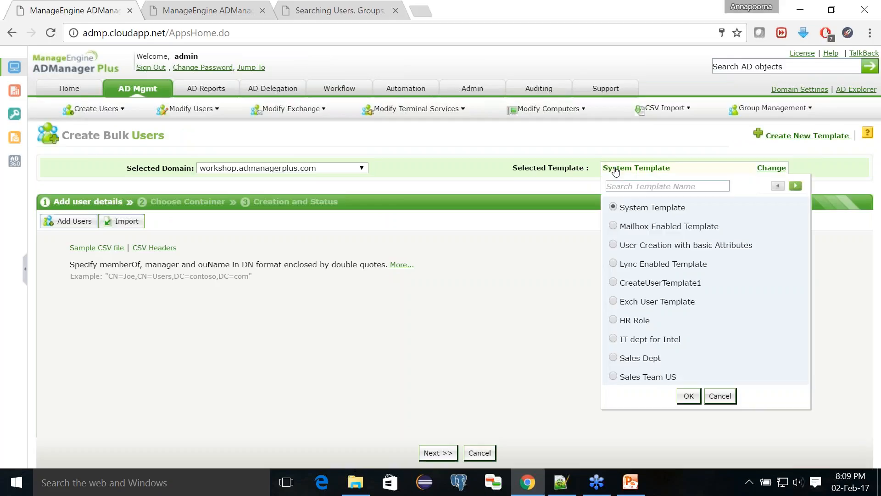
click(614, 359)
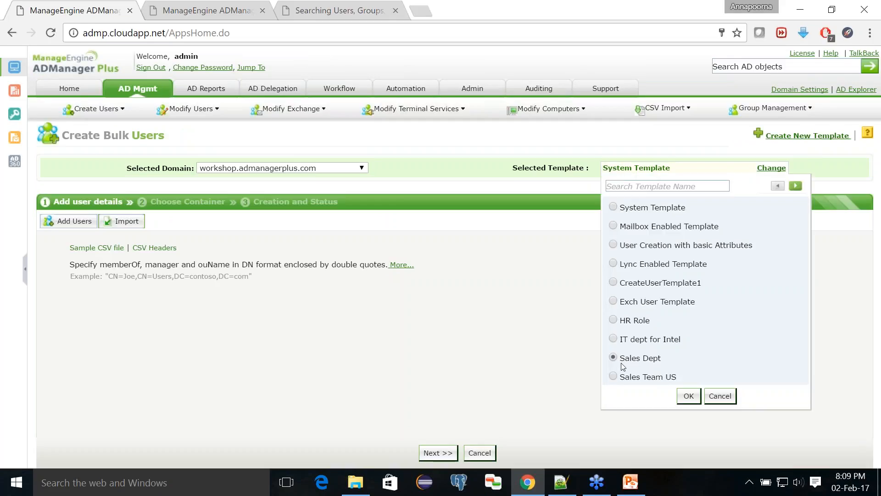
click(688, 396)
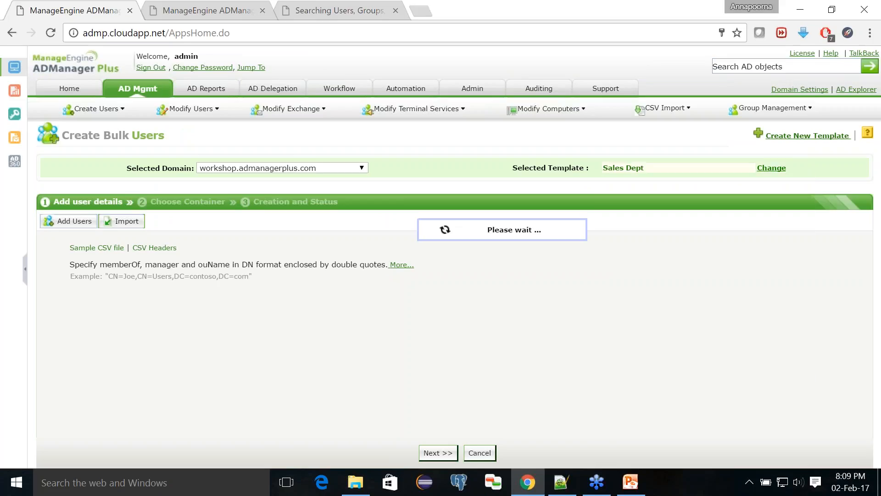
- Import the two users from createusers.csv
click(120, 221)
click(115, 251)
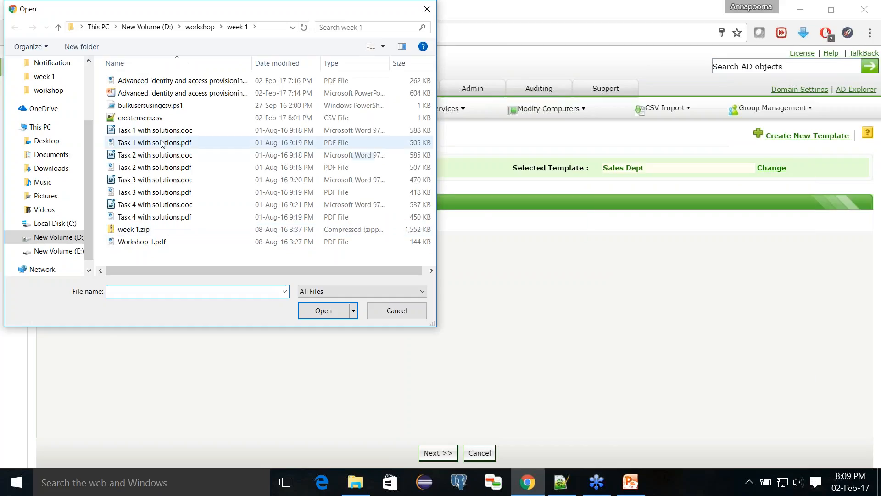
click(156, 118)
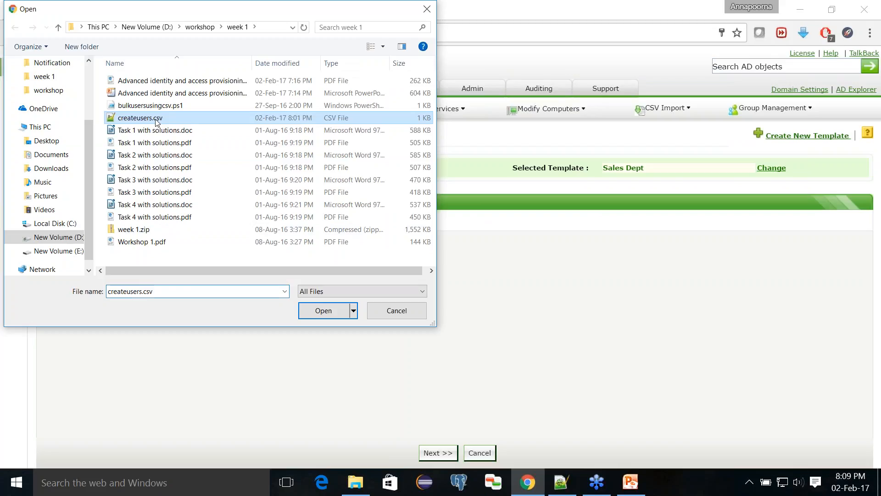
click(314, 322)
click(117, 309)
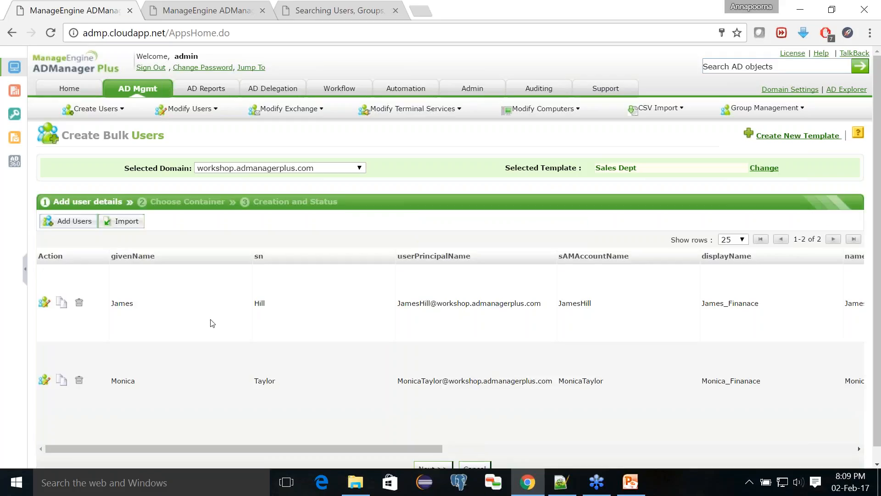
- Scroll across all the imported users' attribute columns, then return to the Bulk User Management overview
drag(333, 449, 477, 460)
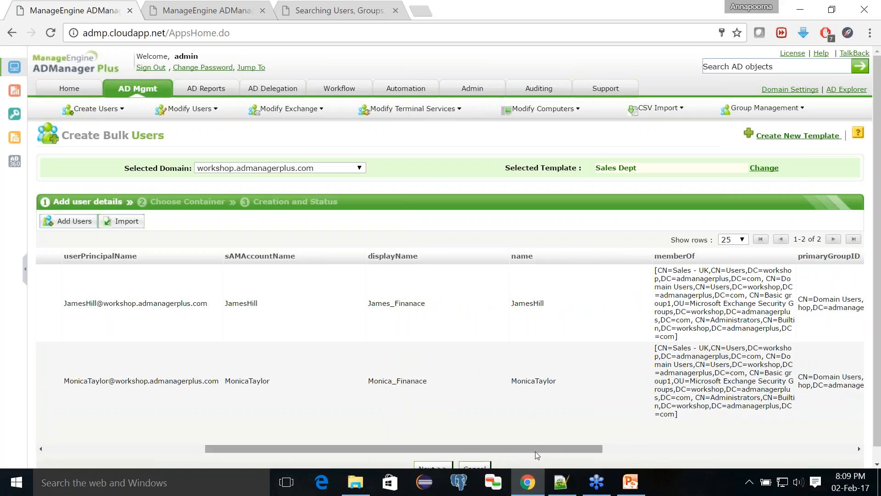
drag(539, 448, 790, 449)
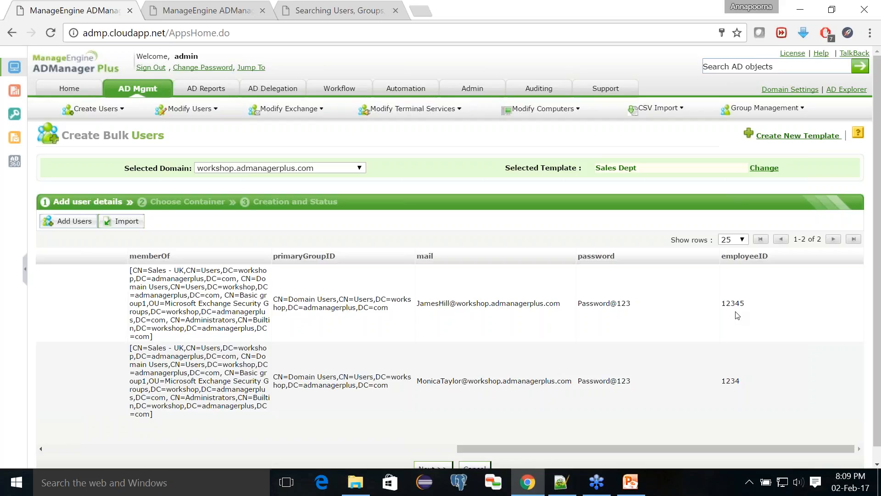
click(447, 448)
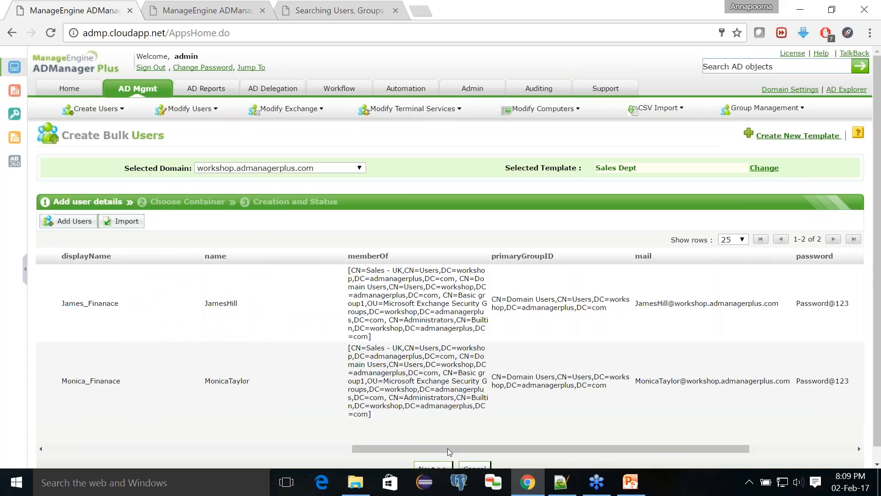
drag(423, 448, 261, 425)
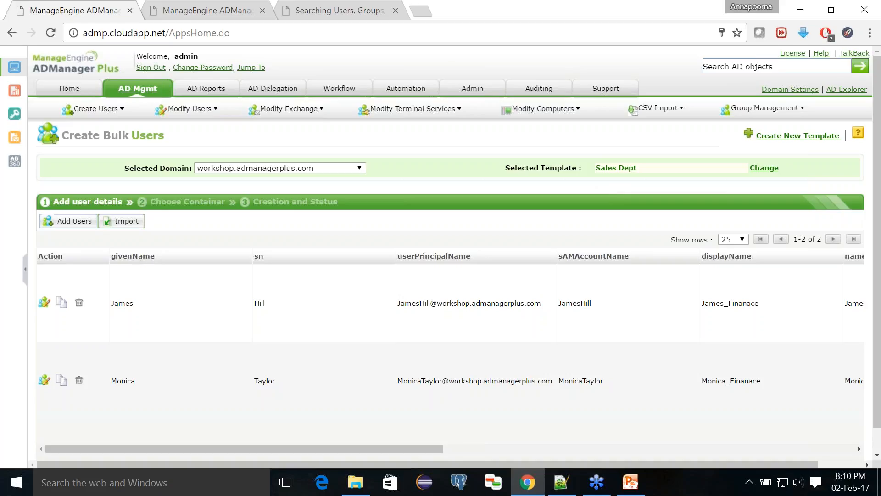
click(155, 93)
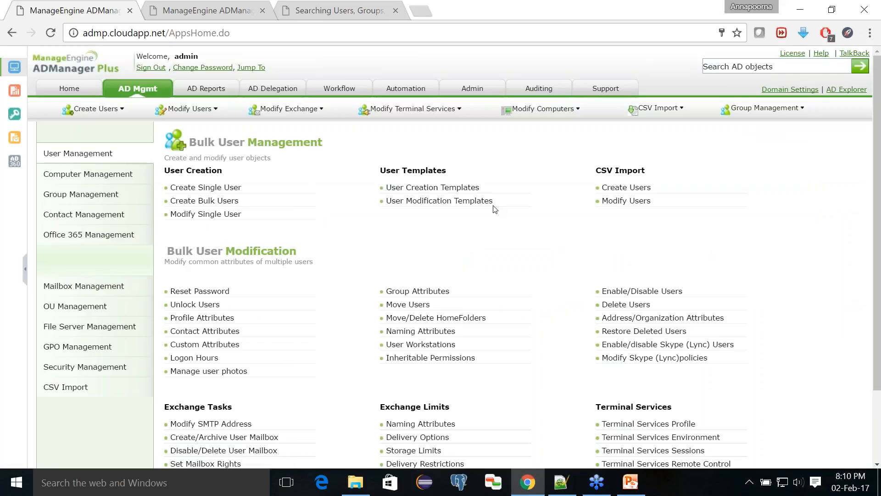
- Reopen the Sales Dept template and set its Contact Department to Sales
click(451, 193)
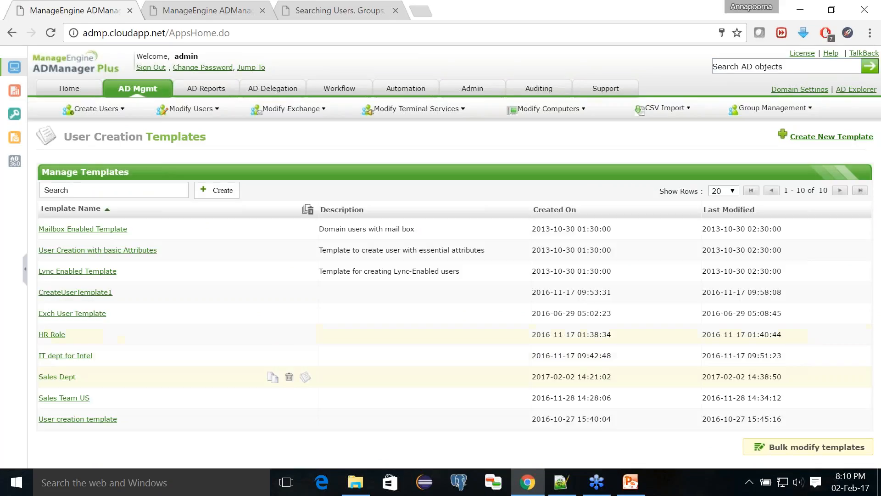
click(59, 378)
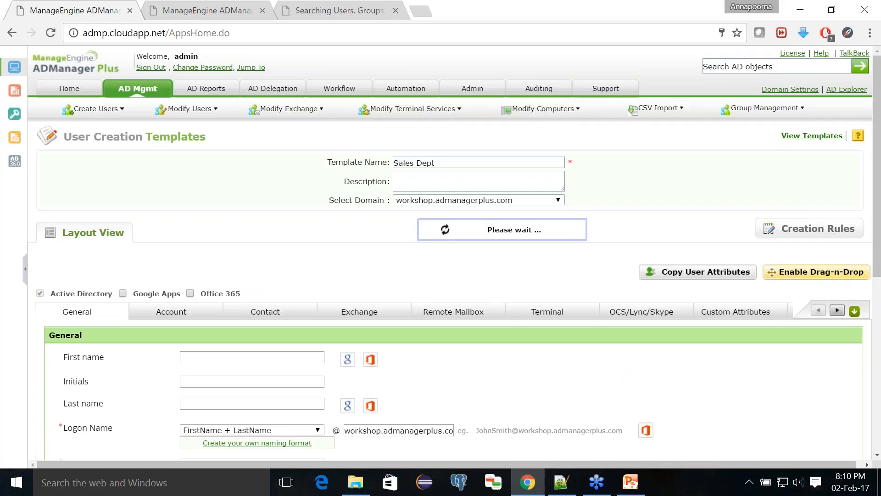
click(265, 312)
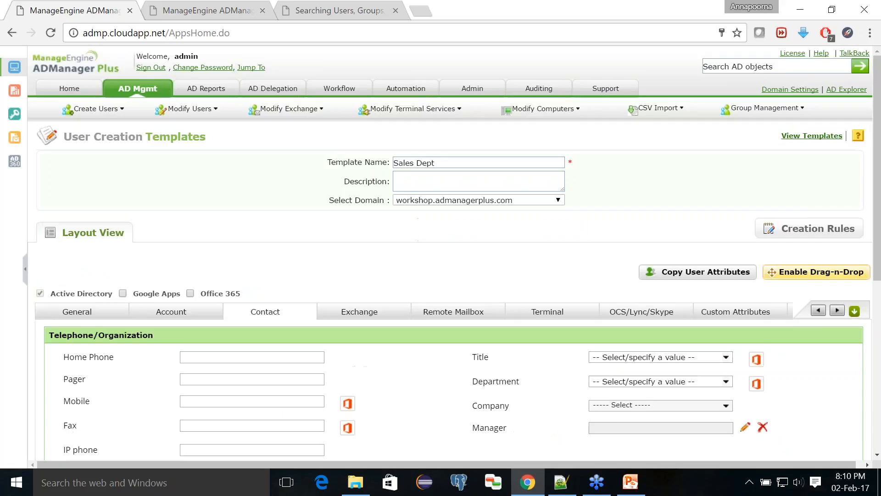
scroll(265, 311, down, 1)
scroll(587, 289, down, 2)
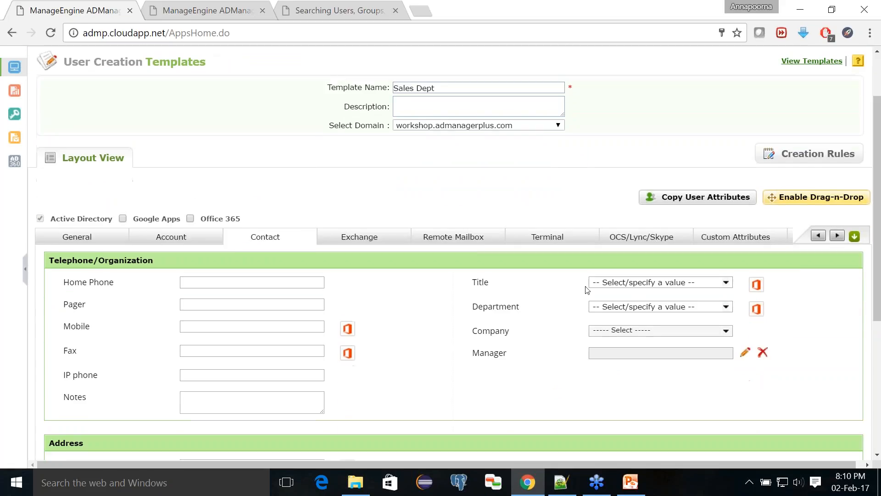
click(726, 308)
scroll(633, 362, down, 2)
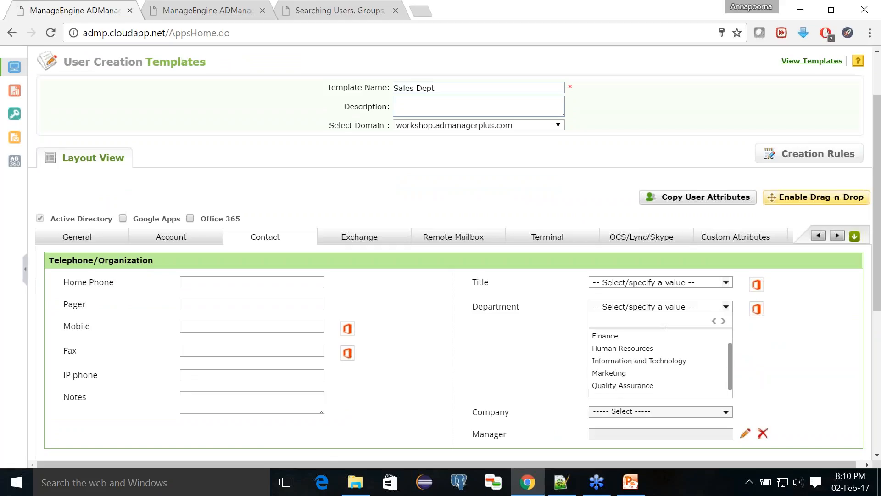
scroll(636, 380, down, 1)
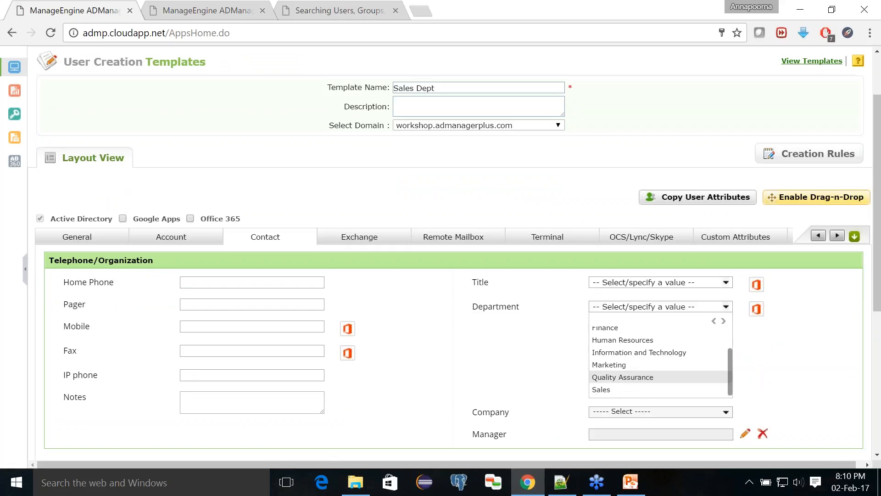
click(615, 389)
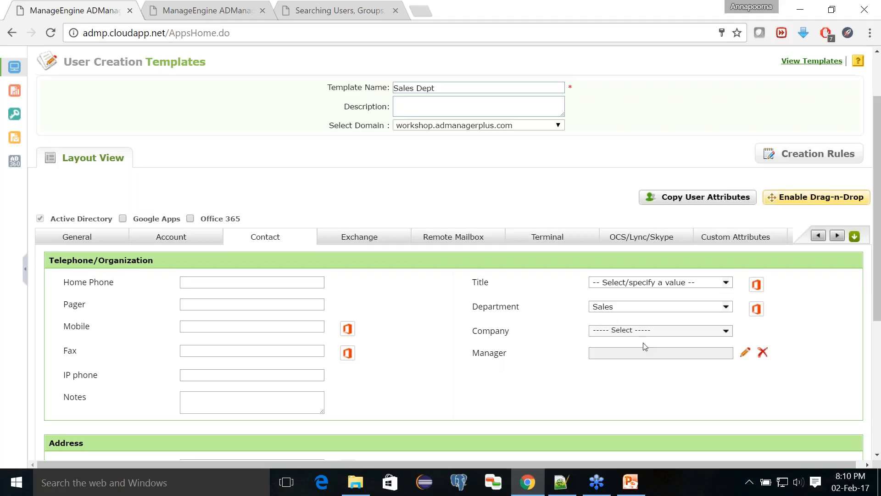
- Assign a manager to the Sales Dept template and save it
click(743, 354)
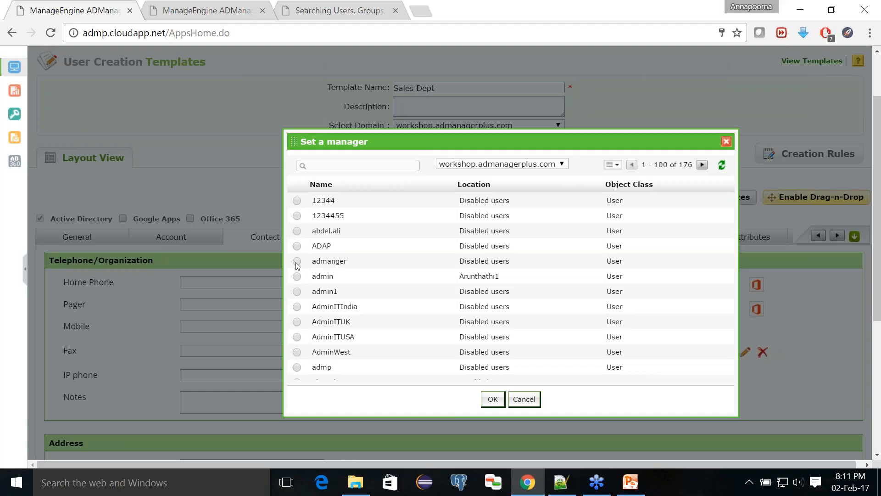
click(493, 403)
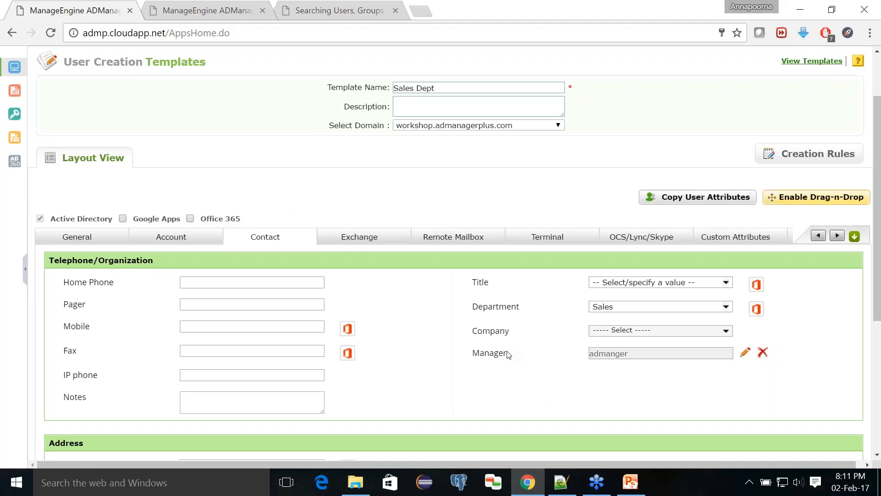
scroll(508, 355, down, 5)
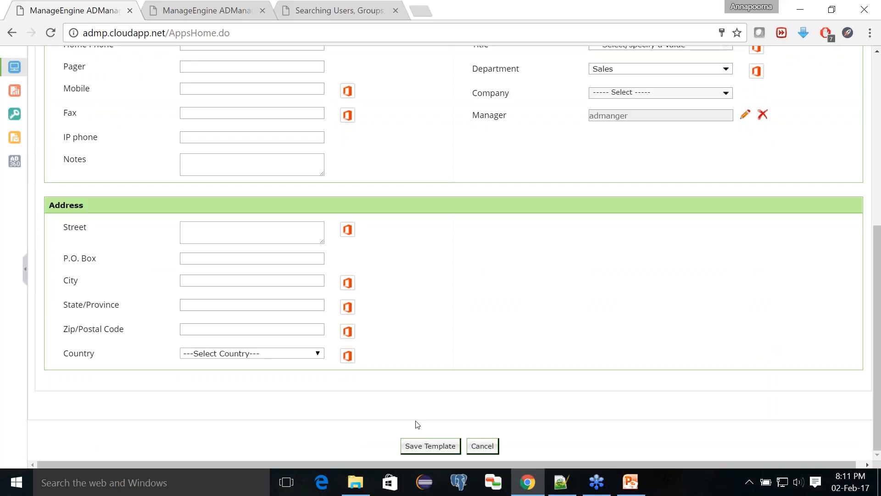
click(422, 446)
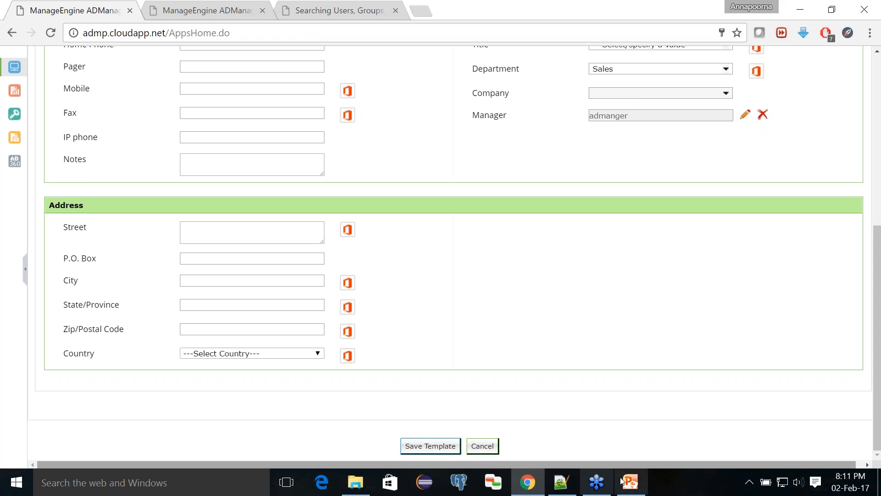
mouse_move(629, 484)
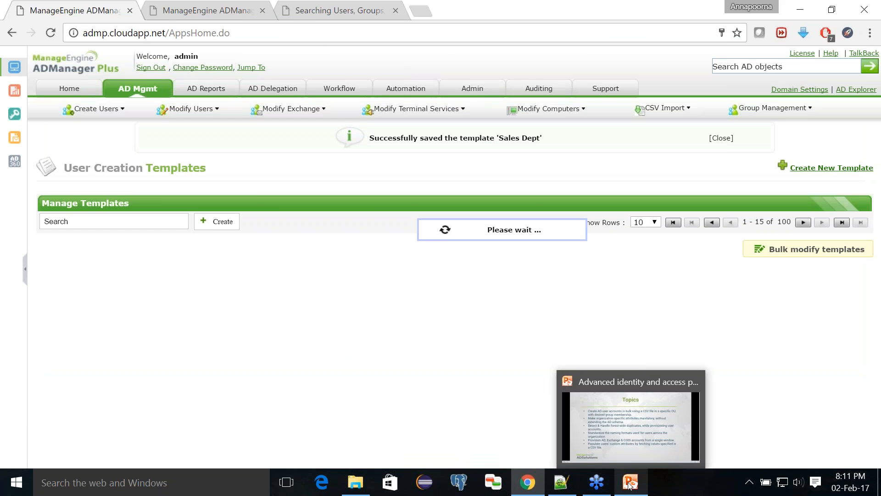
click(630, 484)
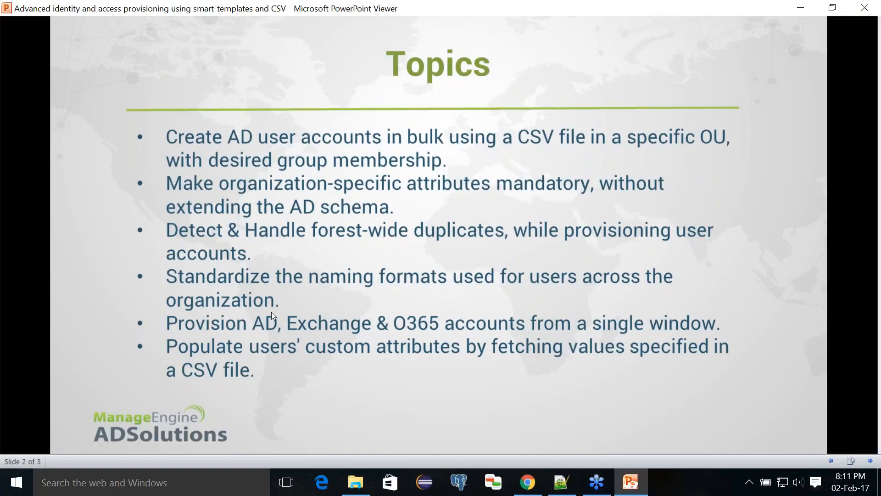
click(637, 488)
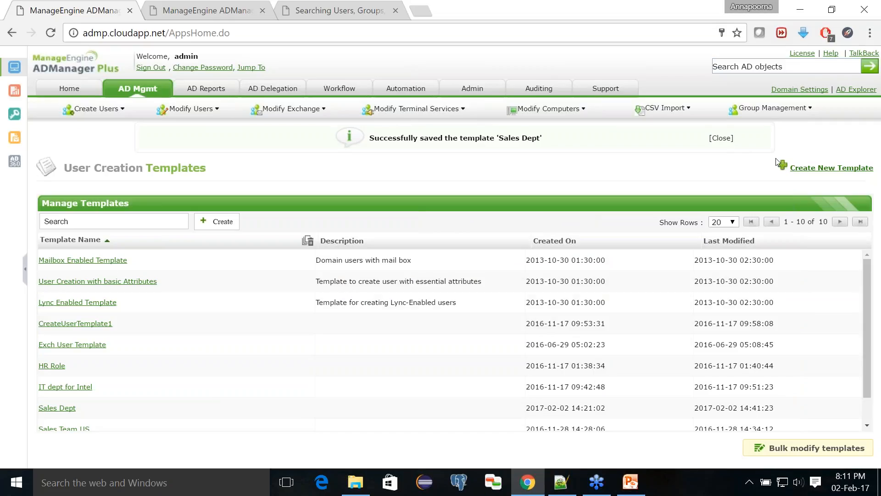
- Reopen the Sales Dept template's Account password settings, then bring createusers.csv forward in Notepad++
click(721, 138)
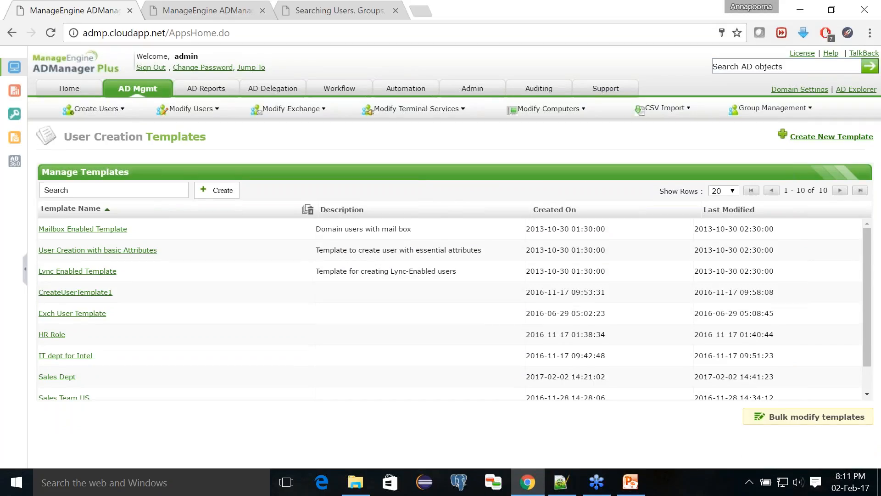
click(67, 379)
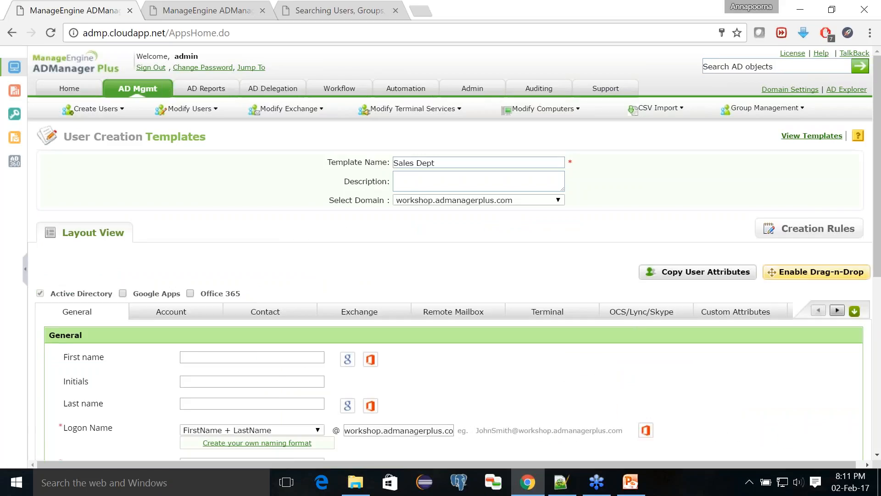
scroll(102, 433, down, 6)
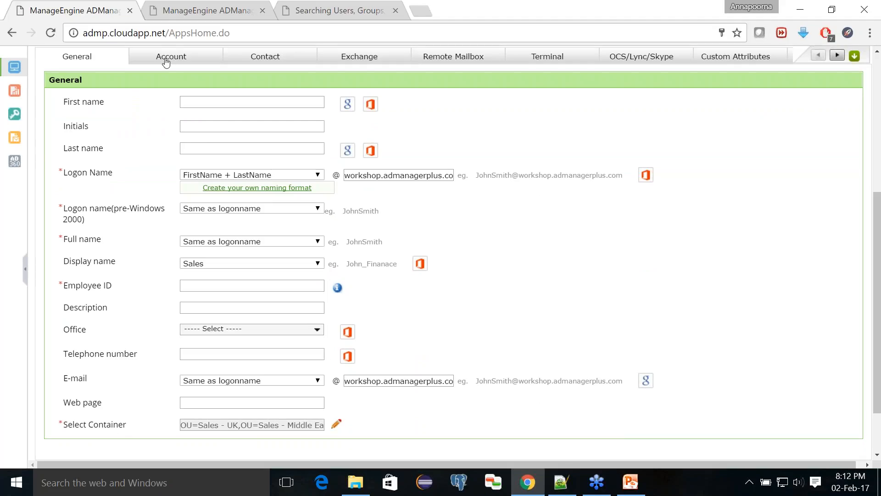
click(166, 62)
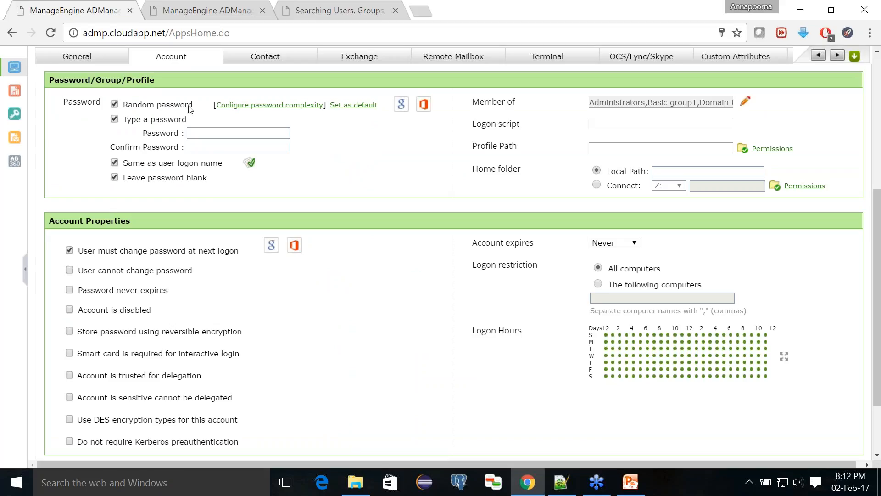
click(547, 480)
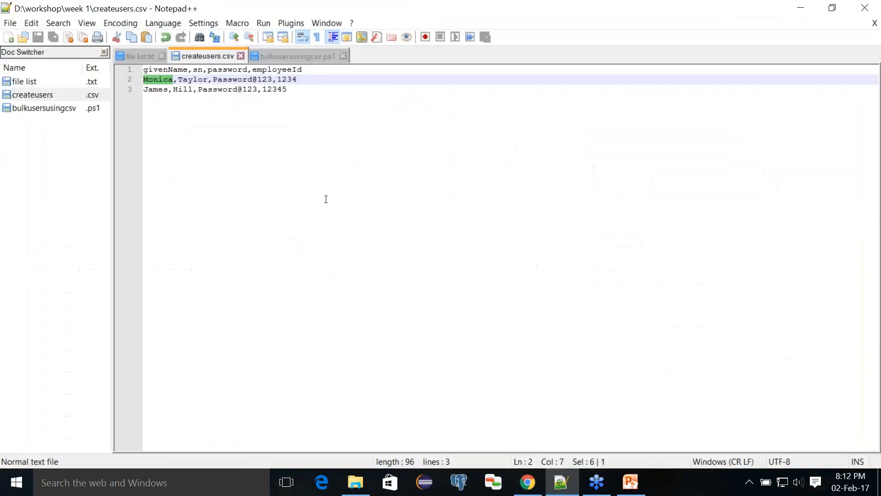
- Delete the password column from createusers.csv, save it, and return to the browser
double_click(231, 68)
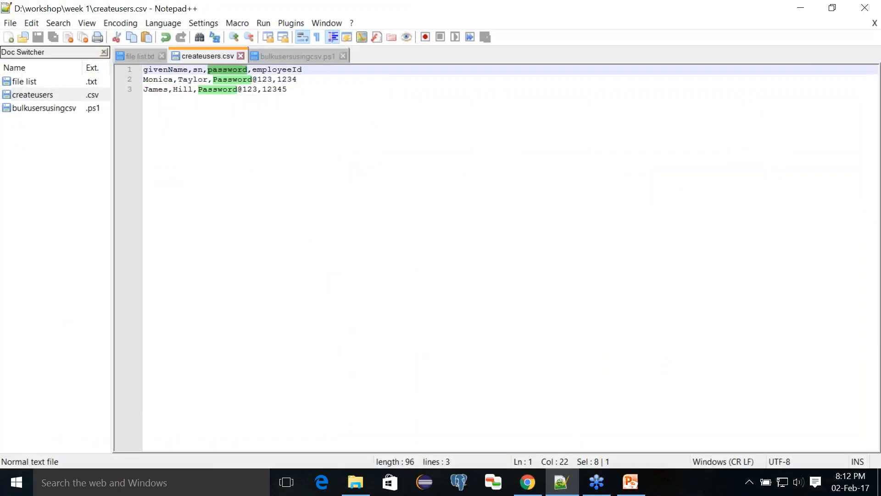
key(Delete)
key(Delete)
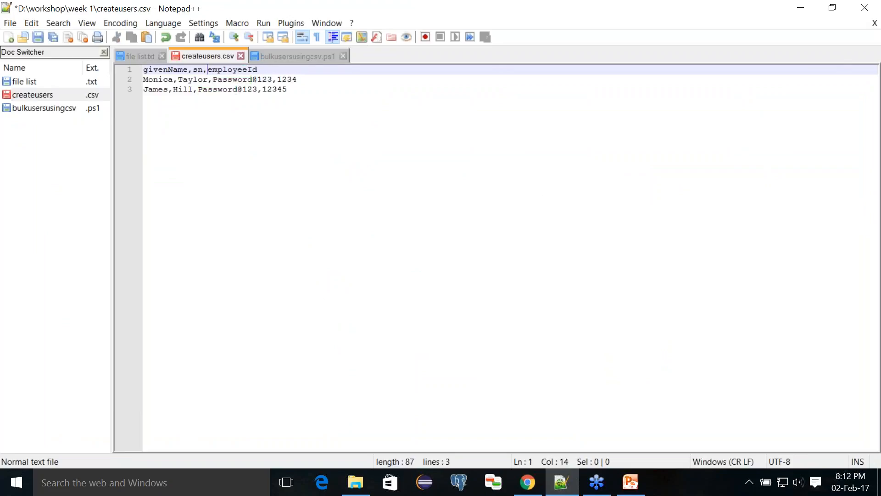
click(214, 81)
key(Delete)
key(Delete)
key(Delete)
key(Delete)
key(Delete)
key(Delete)
key(Delete)
key(Delete)
key(Delete)
key(Delete)
key(Delete)
key(Delete)
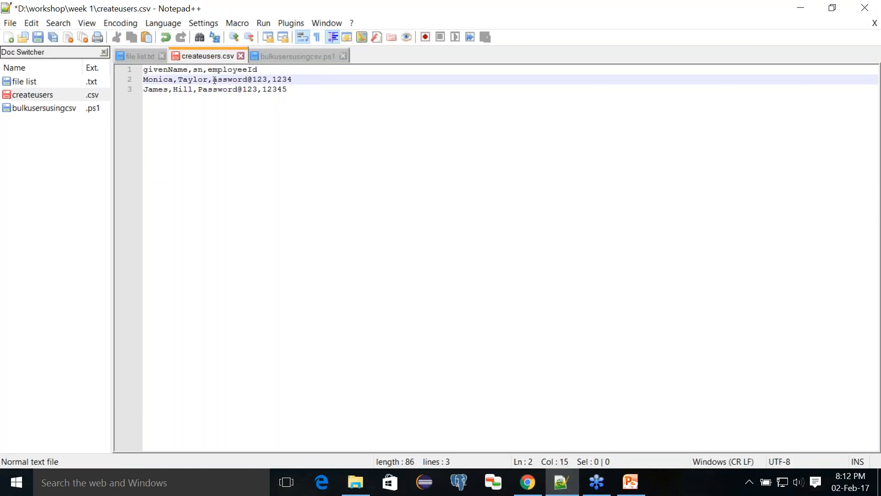
key(Delete)
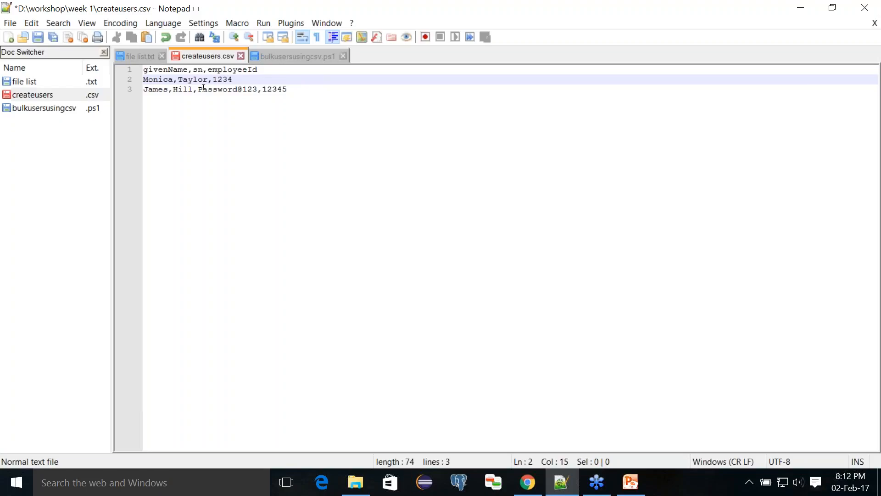
click(199, 90)
key(Delete)
key(Delete)
key(Delete)
key(Delete)
key(Delete)
key(Delete)
key(Delete)
key(Delete)
key(Delete)
key(Delete)
key(Delete)
key(Delete)
key(Delete)
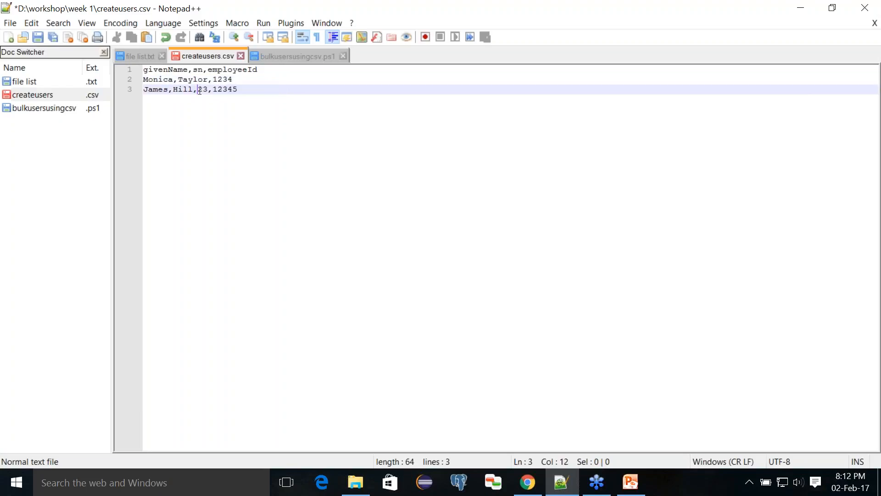
key(ctrl+s)
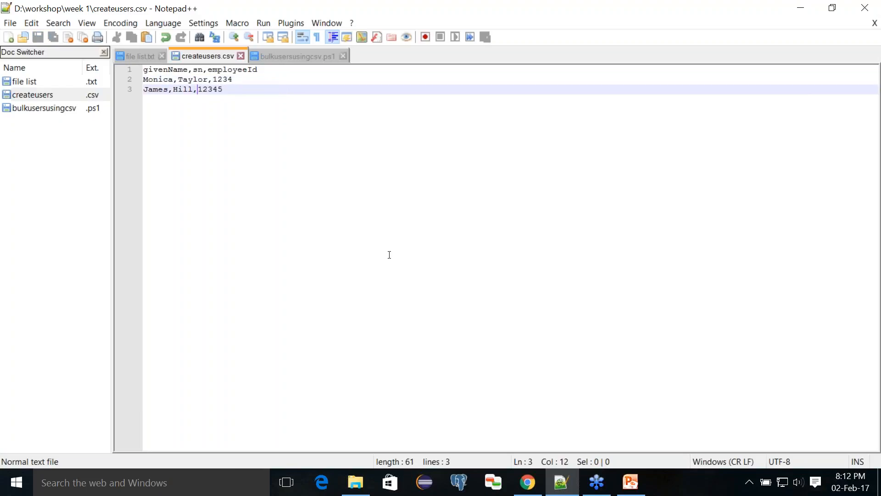
click(562, 482)
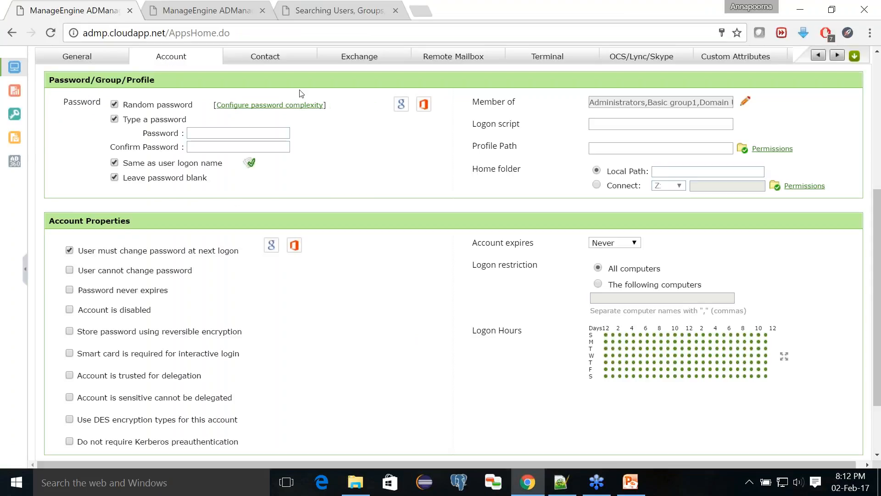
- Make random password the default for new users and move to the password complexity policy
click(351, 105)
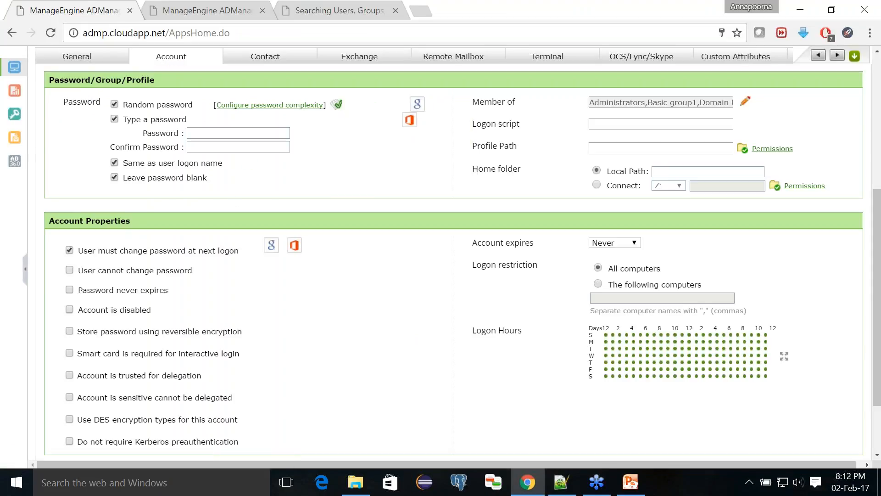
scroll(300, 142, up, 3)
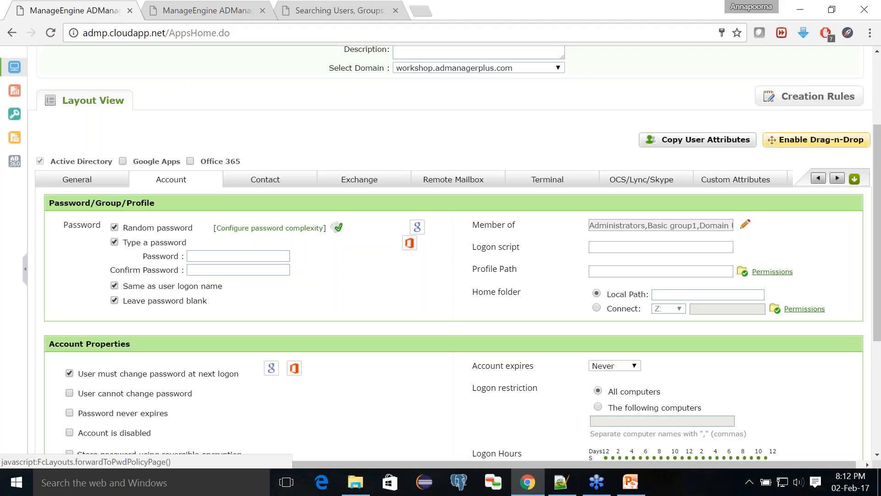
click(289, 232)
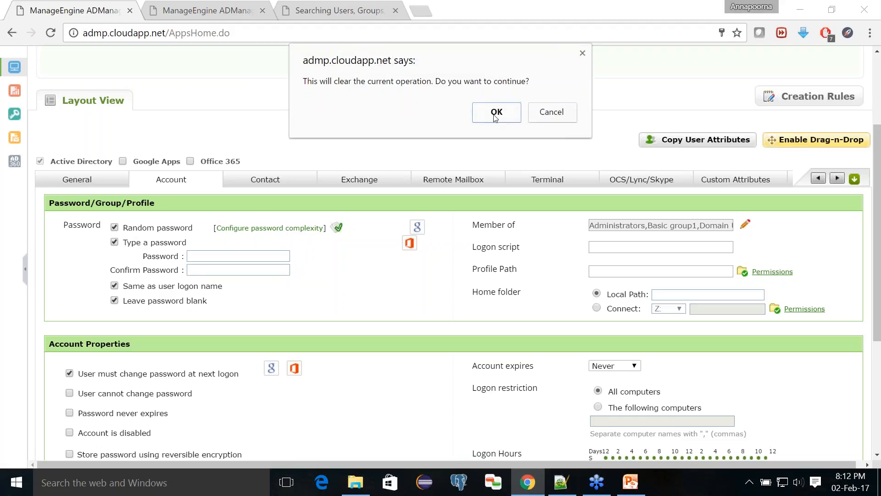
click(496, 112)
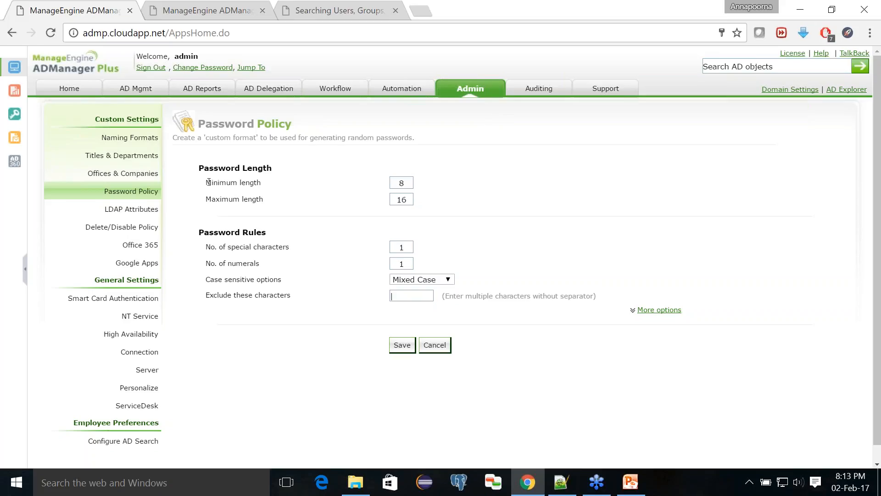
- Require 2 numerals and Mixed Case letters, and exclude the characters loi0 from passwords
drag(207, 183, 276, 184)
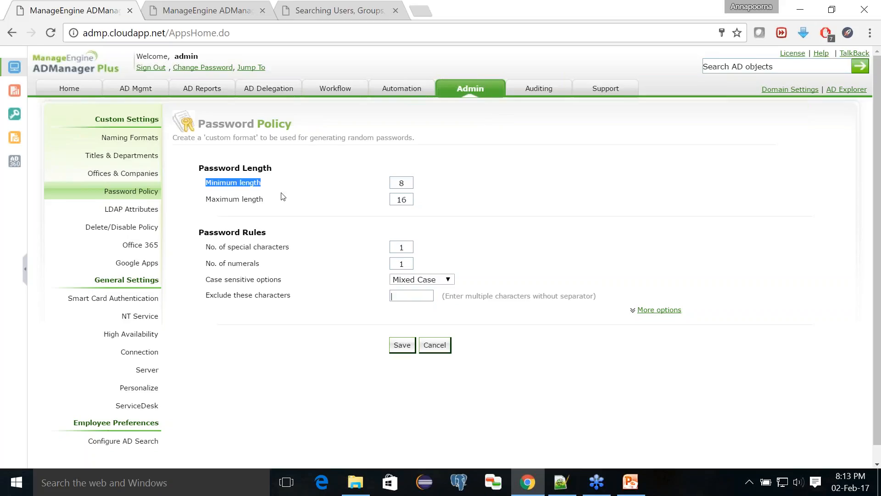
click(405, 200)
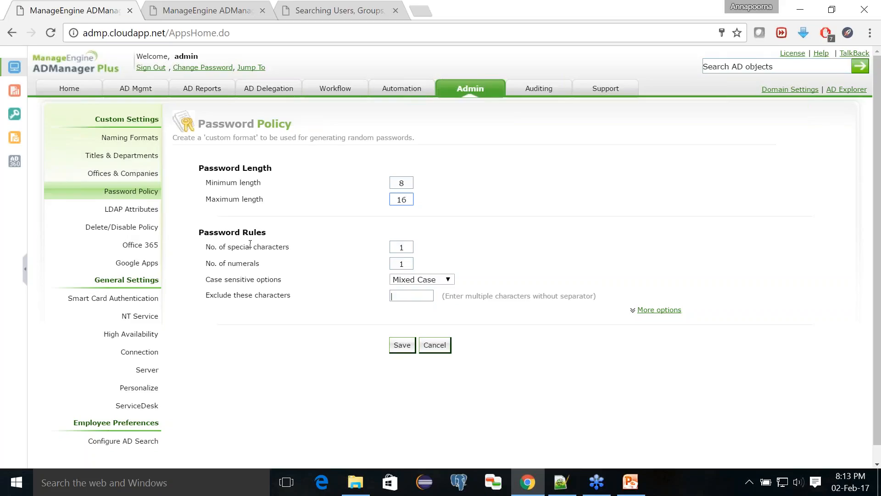
drag(207, 247, 289, 247)
click(406, 249)
click(405, 264)
click(425, 281)
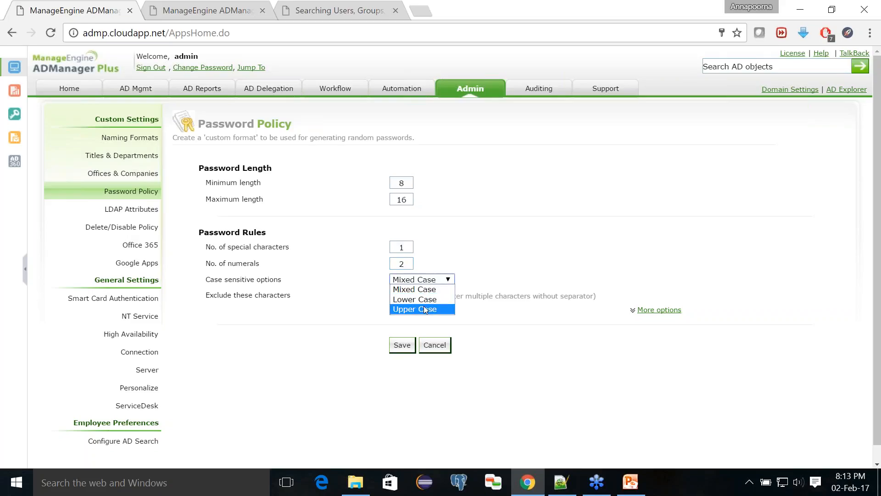
click(423, 289)
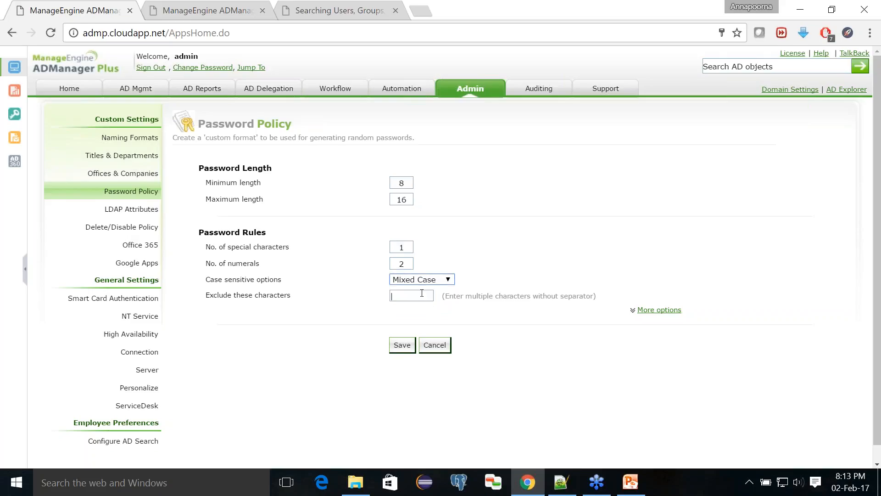
click(415, 295)
text(loi0)
- Turn on start-with-alphabet in the extra rules, save the policy, and return to AD Mgmt
click(659, 309)
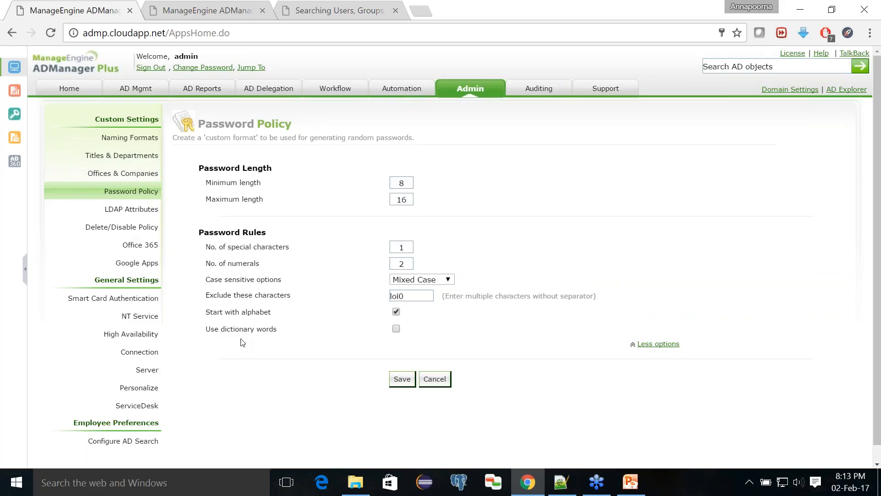
click(403, 379)
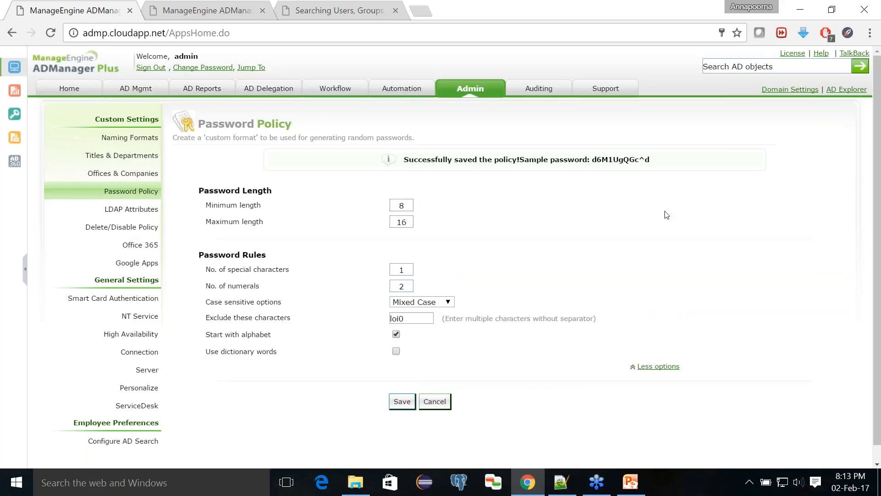
drag(591, 161, 665, 162)
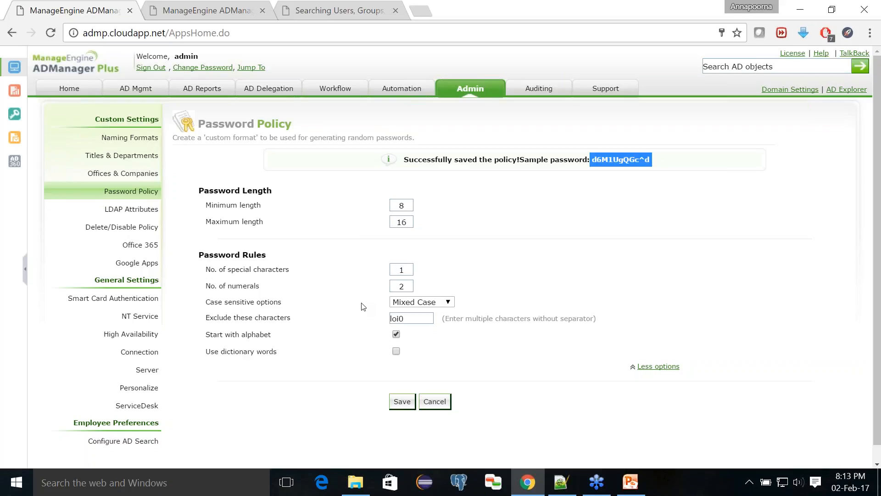
click(133, 93)
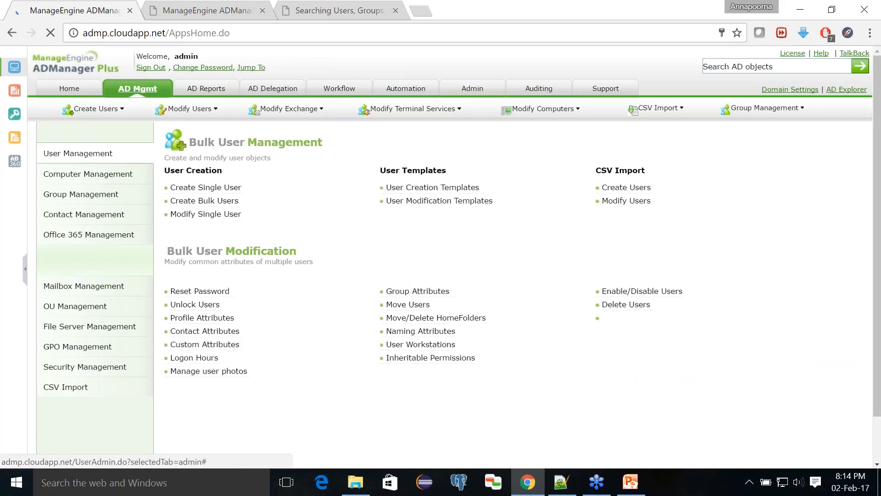
- Reopen the Sales Dept template for editing and check its target container path
click(404, 188)
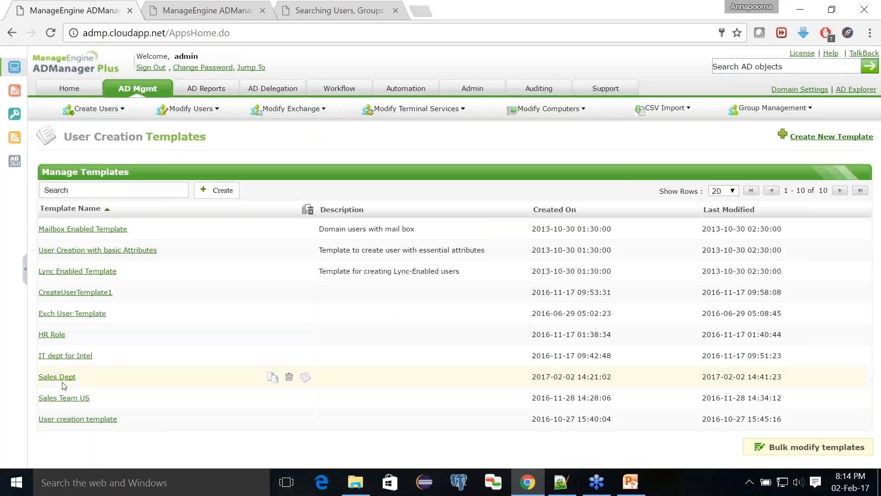
click(62, 380)
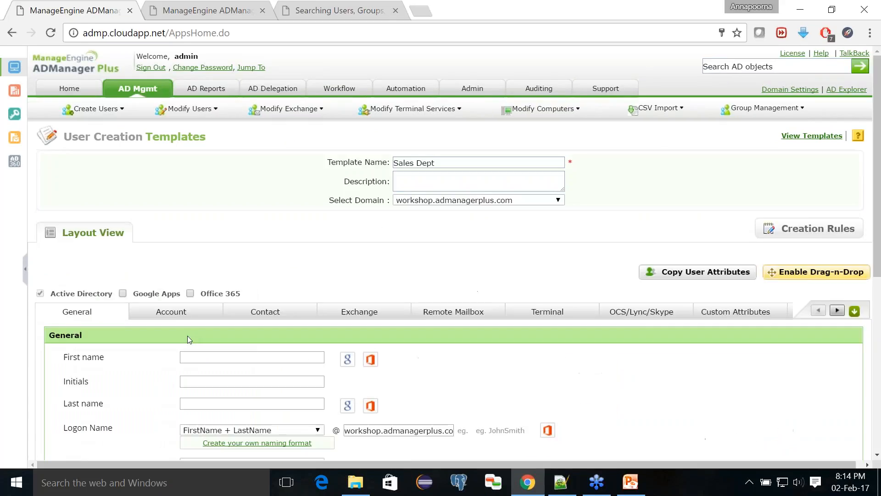
scroll(188, 339, down, 3)
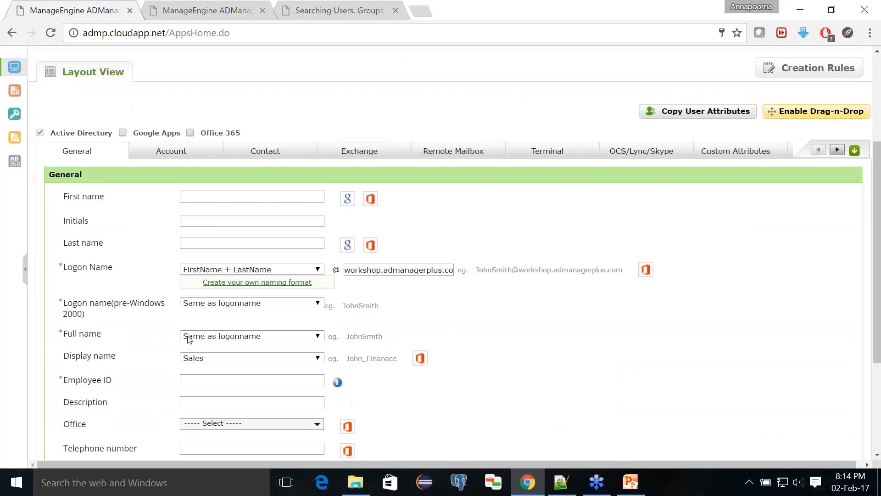
scroll(187, 339, down, 4)
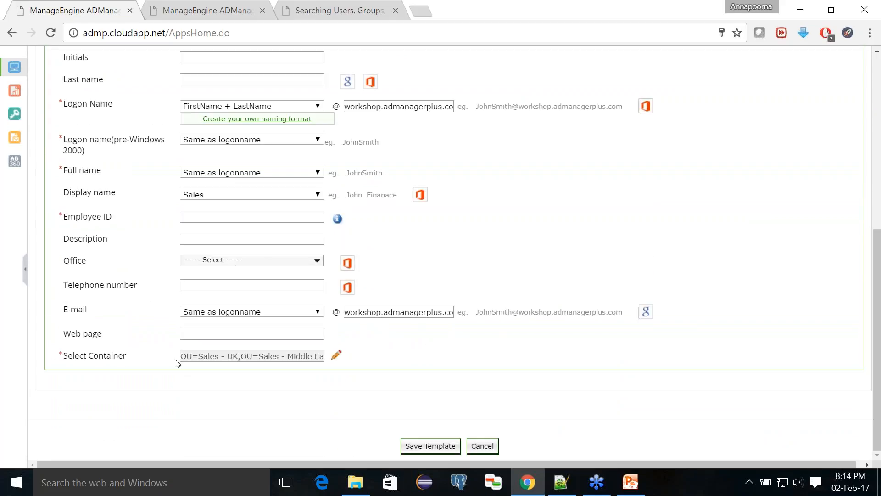
drag(177, 356, 242, 351)
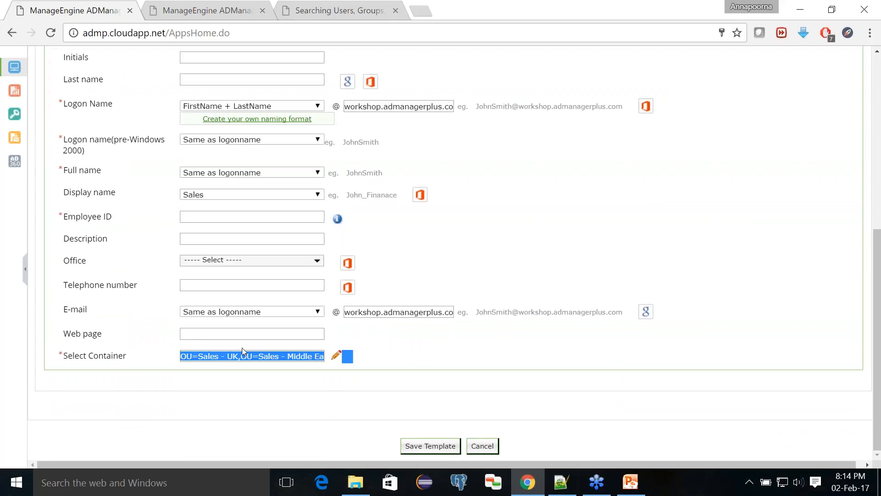
scroll(247, 348, up, 5)
- Review the Account tab, making random password the default, and the Contact tab, then show Exchange
click(169, 196)
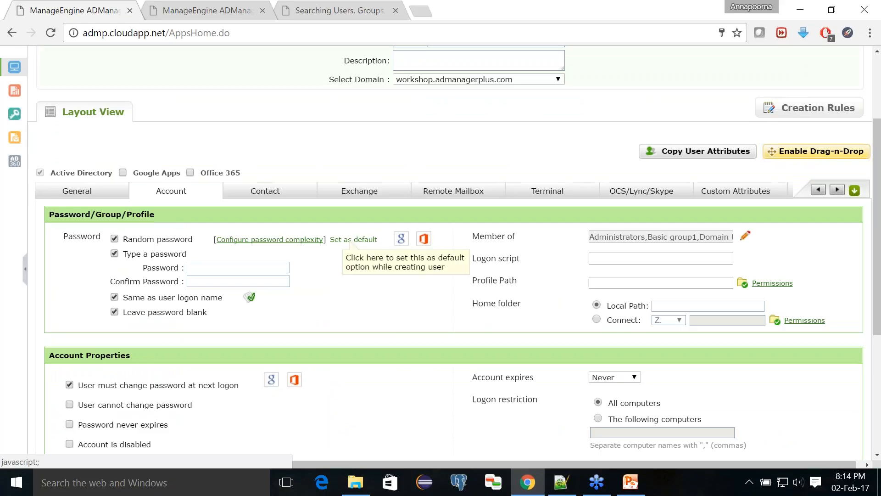
click(351, 241)
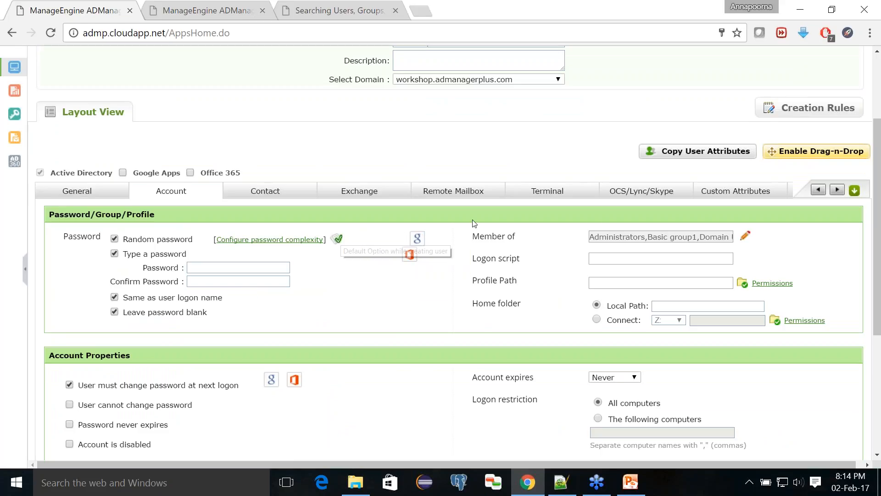
drag(474, 237, 520, 244)
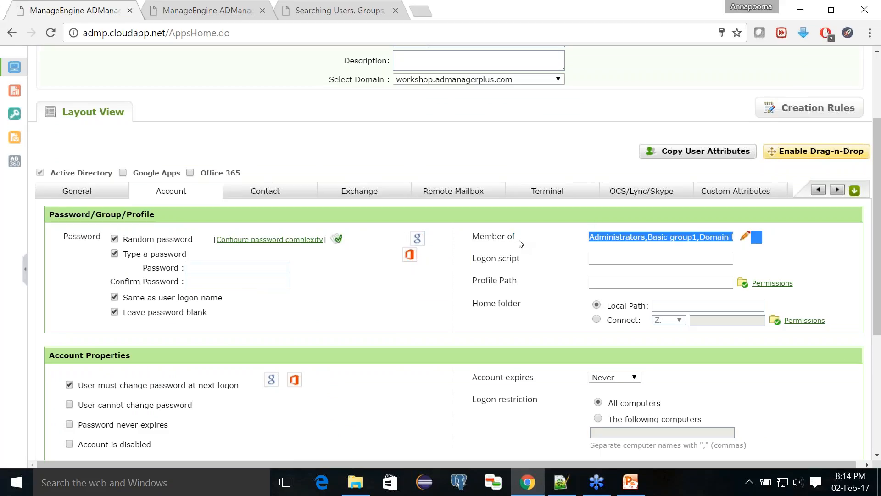
click(517, 244)
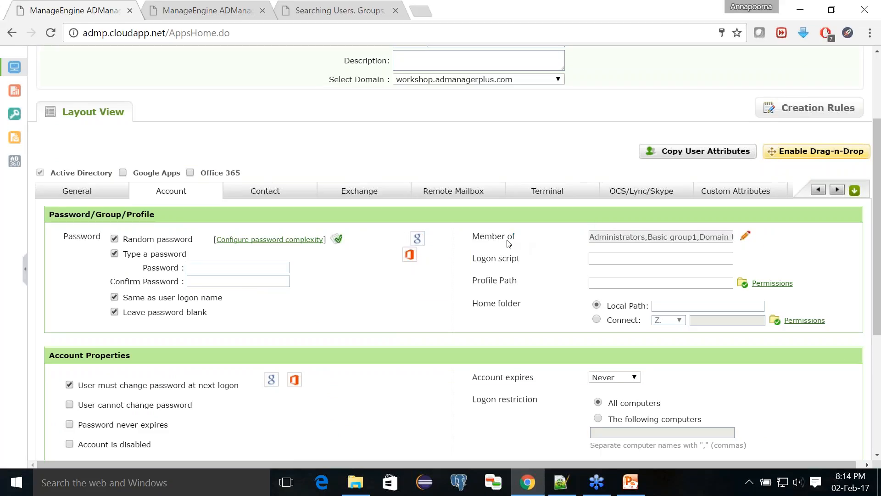
click(278, 195)
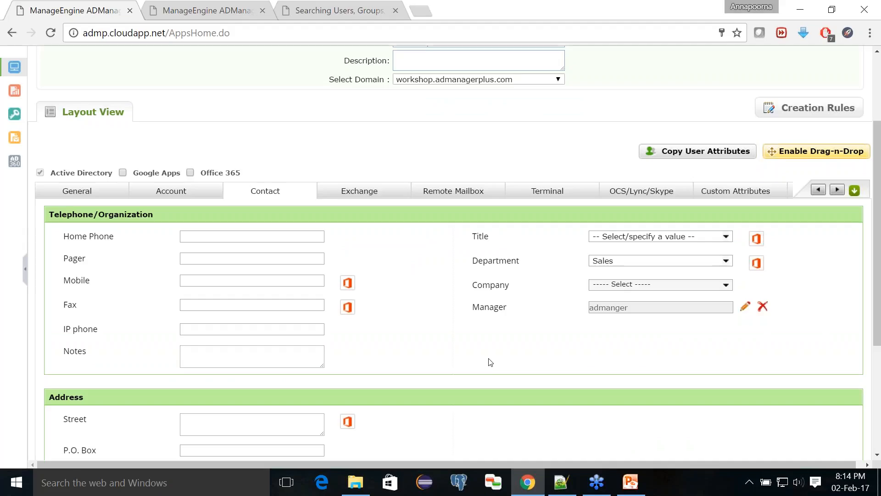
click(359, 198)
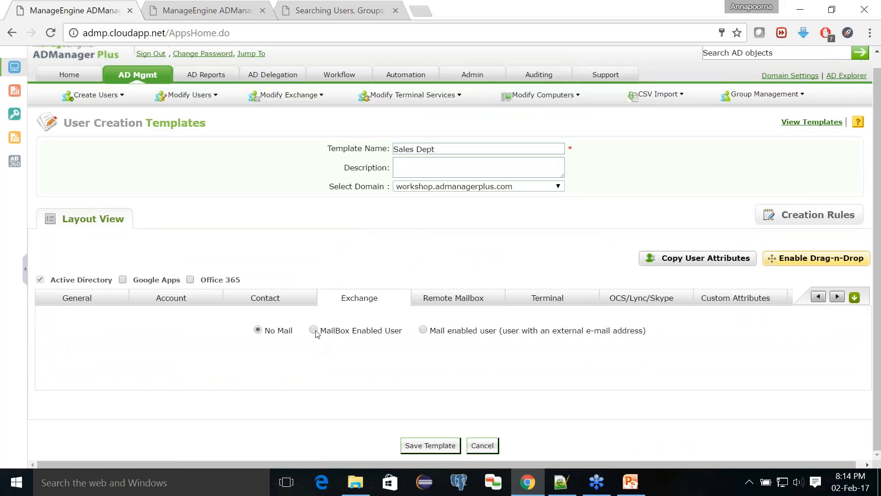
- Make new users mailbox-enabled on the First Organization server with mailbox store AdminUserDB
click(313, 330)
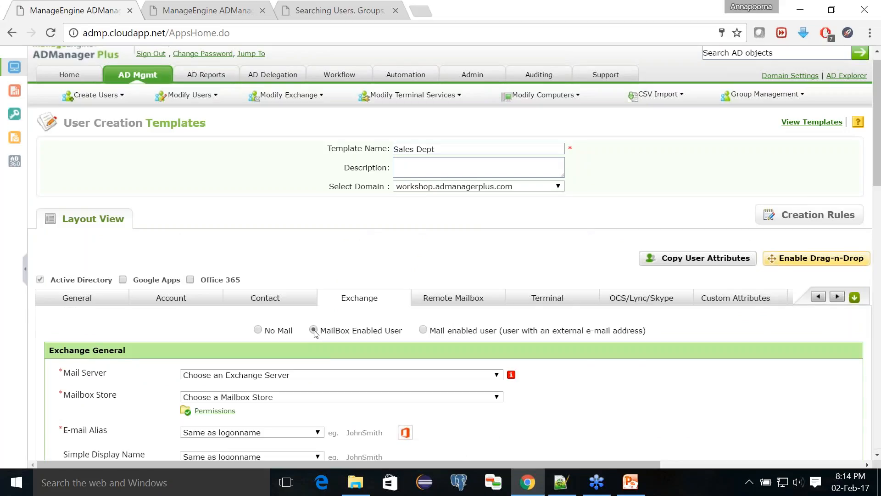
scroll(299, 298, down, 3)
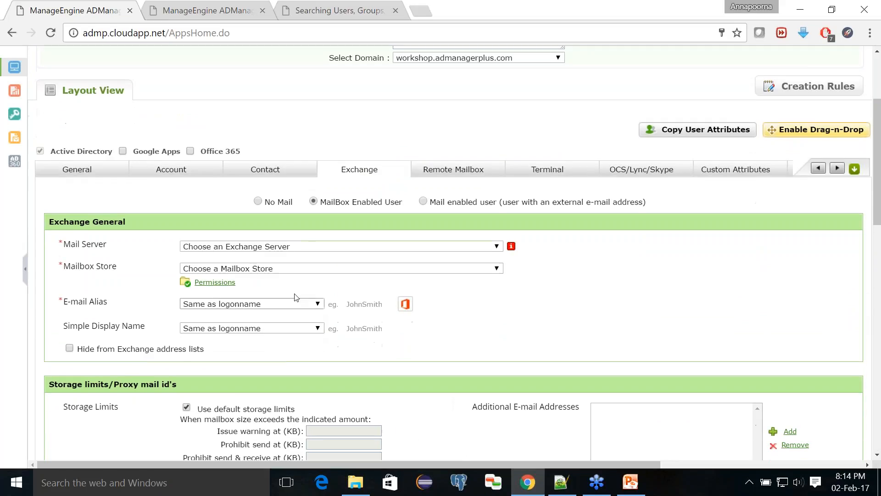
click(276, 248)
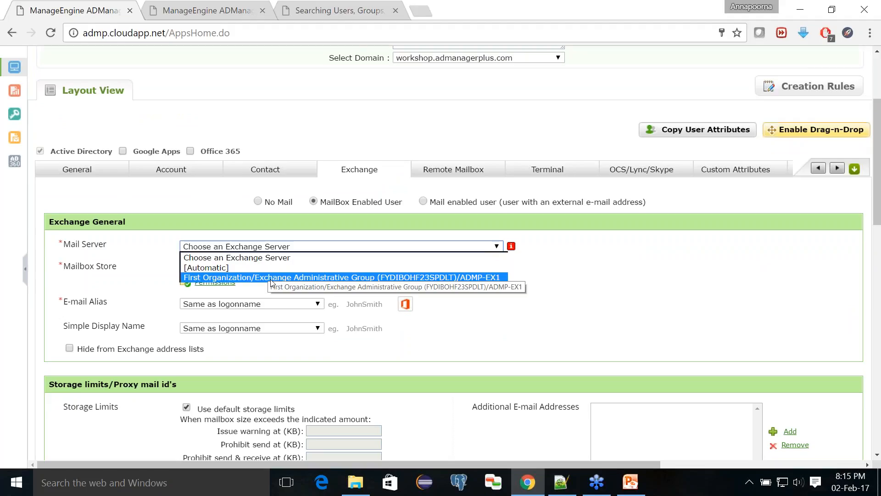
click(271, 277)
click(276, 270)
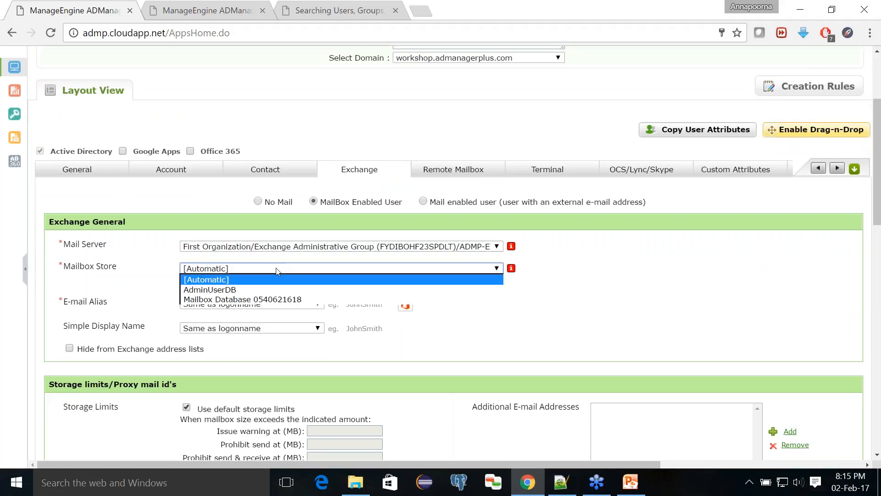
click(275, 294)
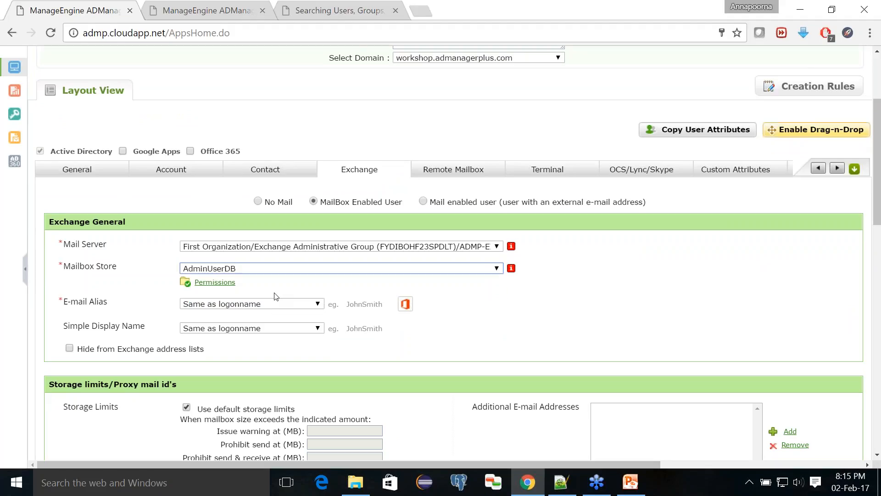
- Set the e-mail alias format to LastName + FirstName and review the remaining Exchange settings
scroll(275, 296, down, 1)
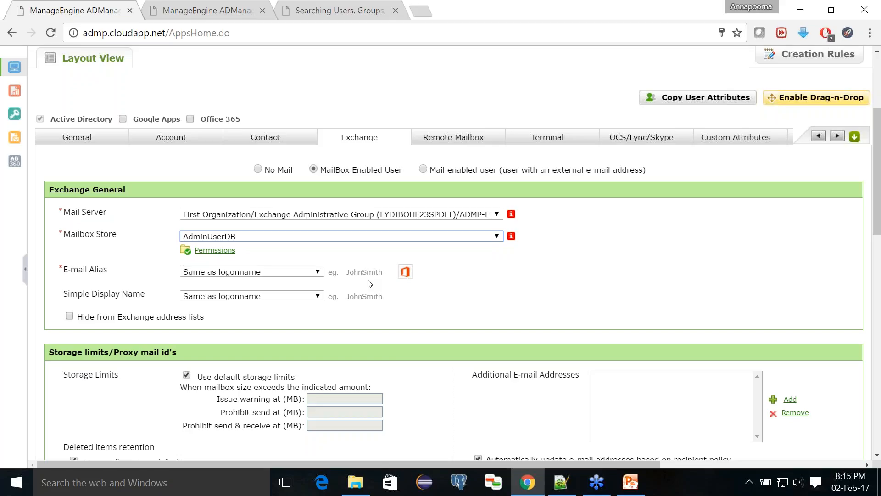
click(304, 273)
click(279, 312)
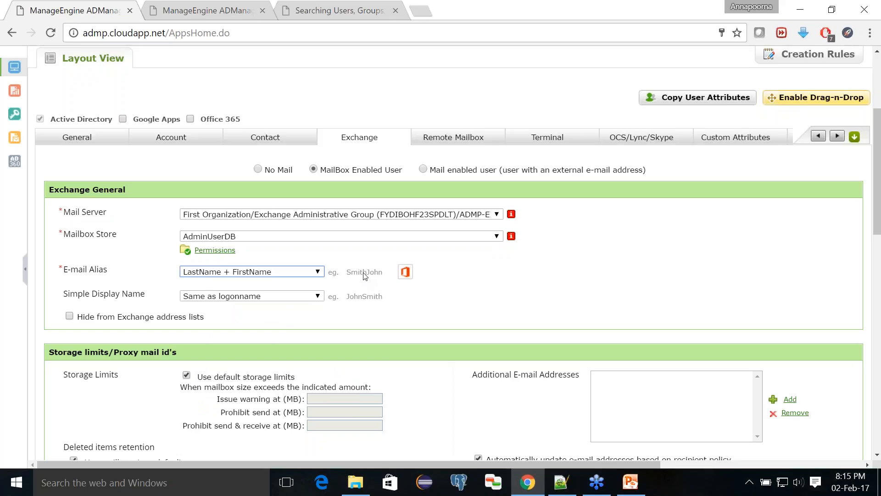
scroll(362, 277, down, 3)
scroll(365, 275, down, 1)
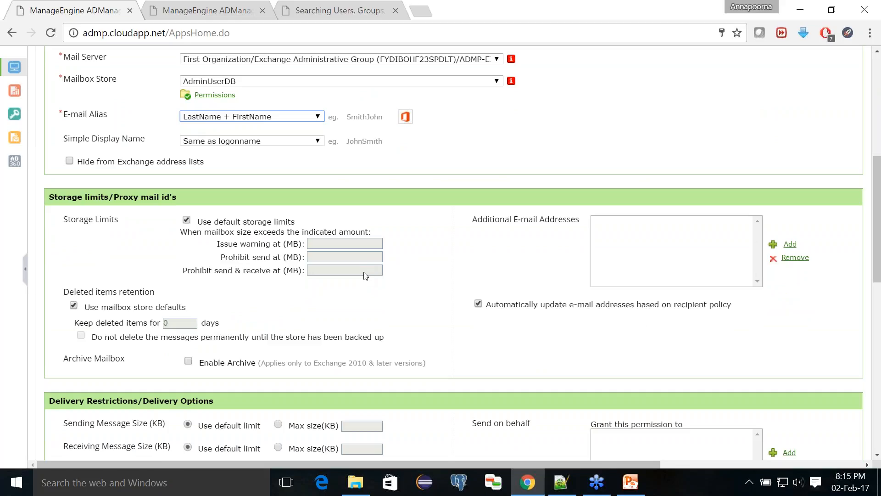
scroll(366, 275, down, 4)
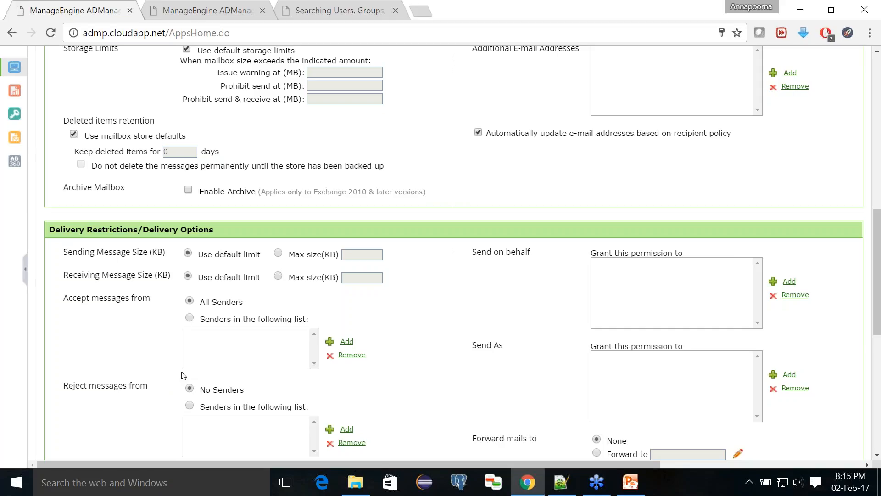
scroll(183, 375, up, 2)
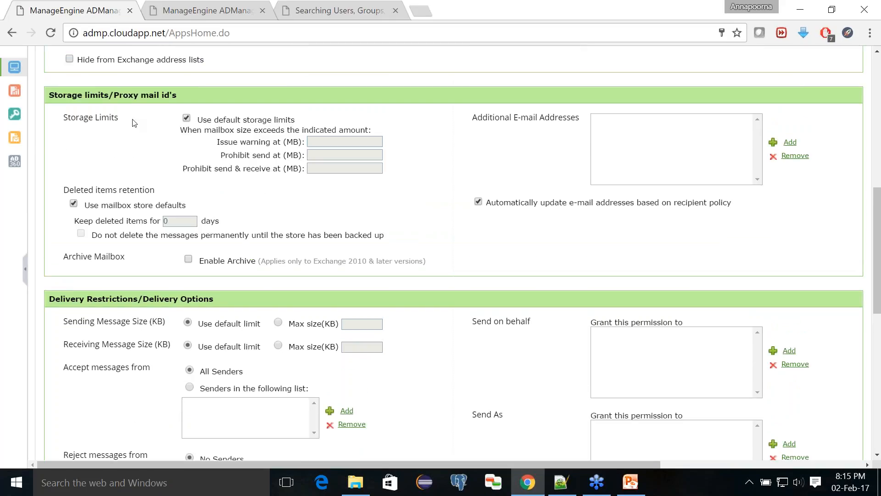
scroll(133, 122, down, 10)
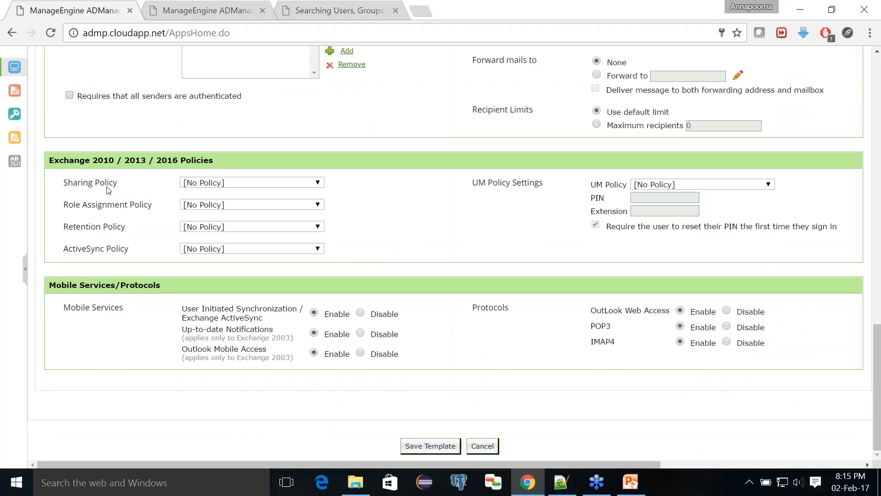
scroll(107, 189, up, 10)
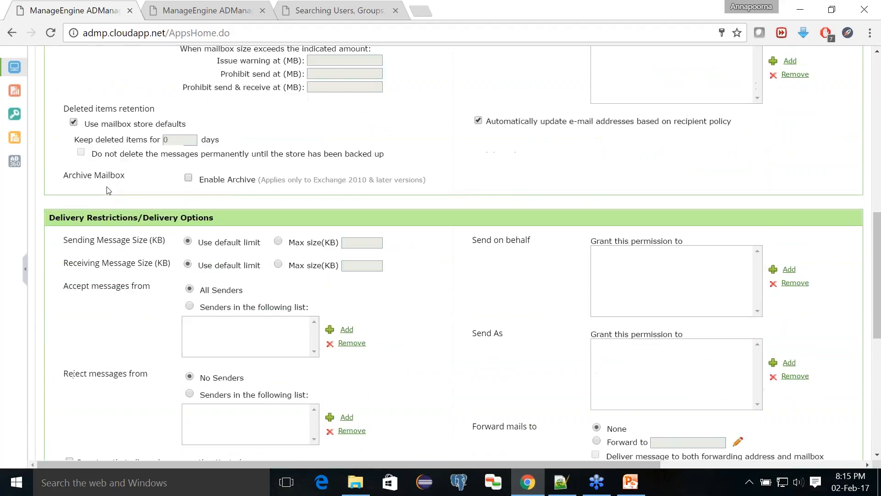
scroll(300, 238, up, 3)
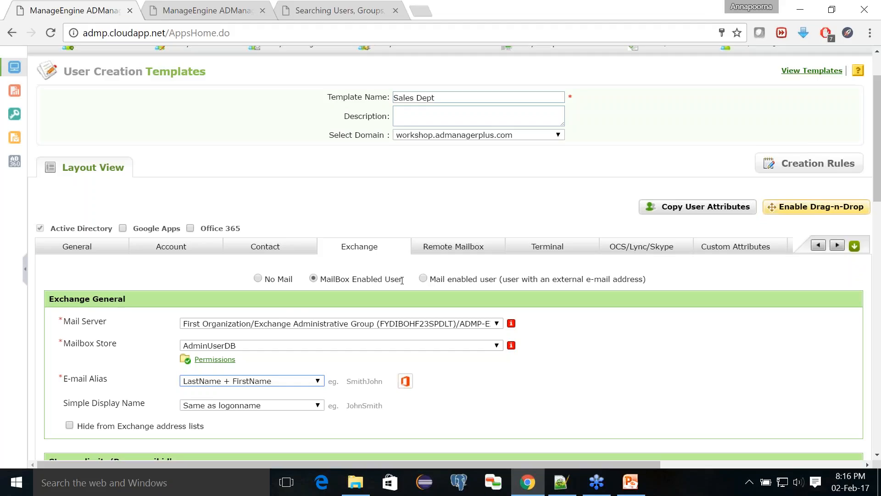
- Try an LCS/OCS server for the template, find none available, and revert to No Communication Server
click(621, 252)
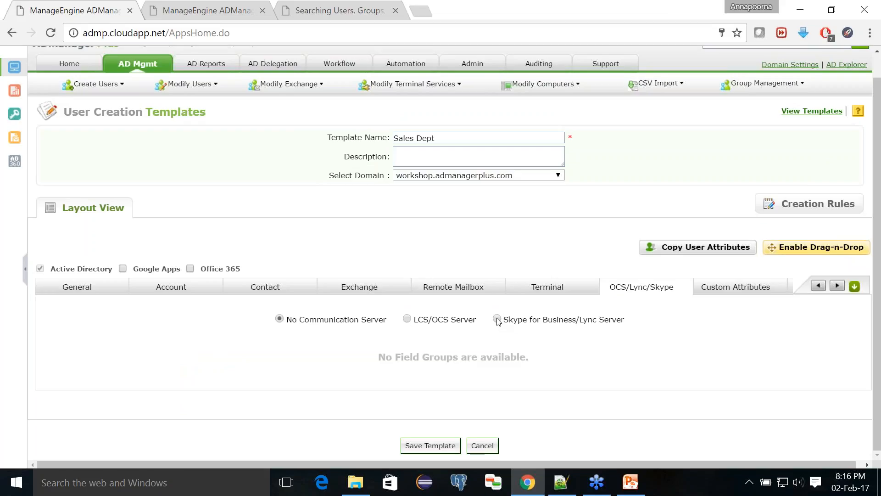
click(407, 319)
scroll(407, 321, down, 4)
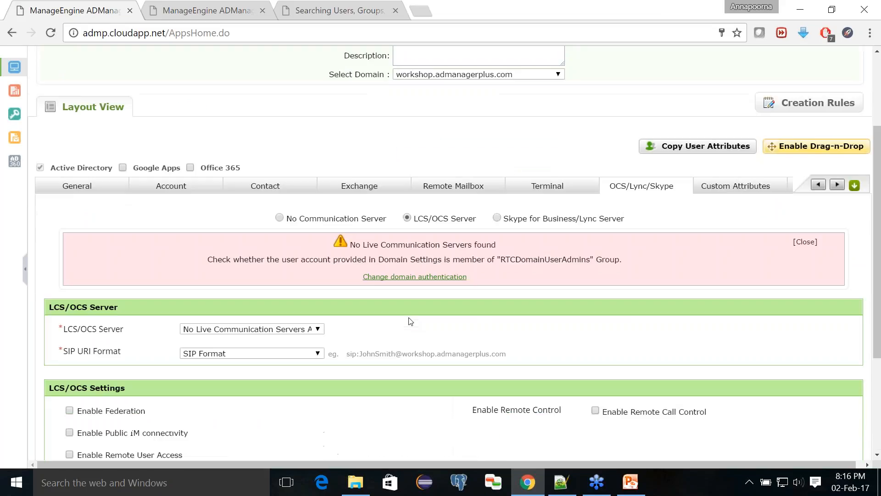
click(286, 262)
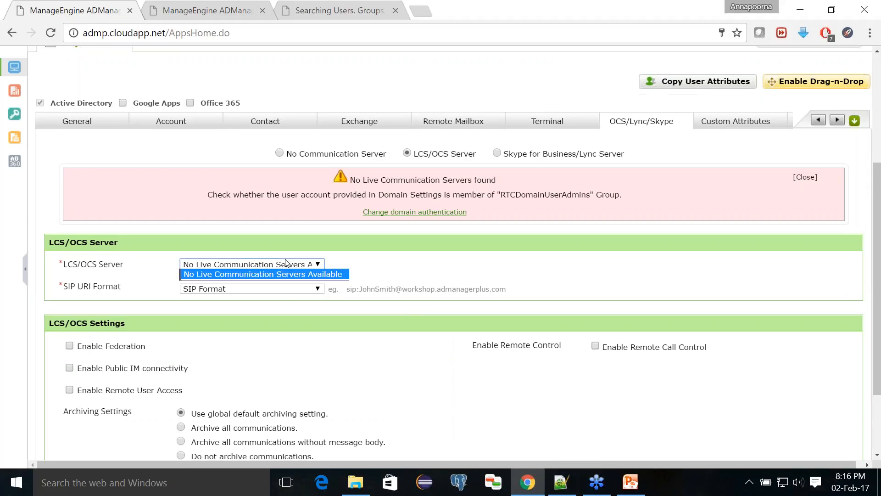
click(405, 256)
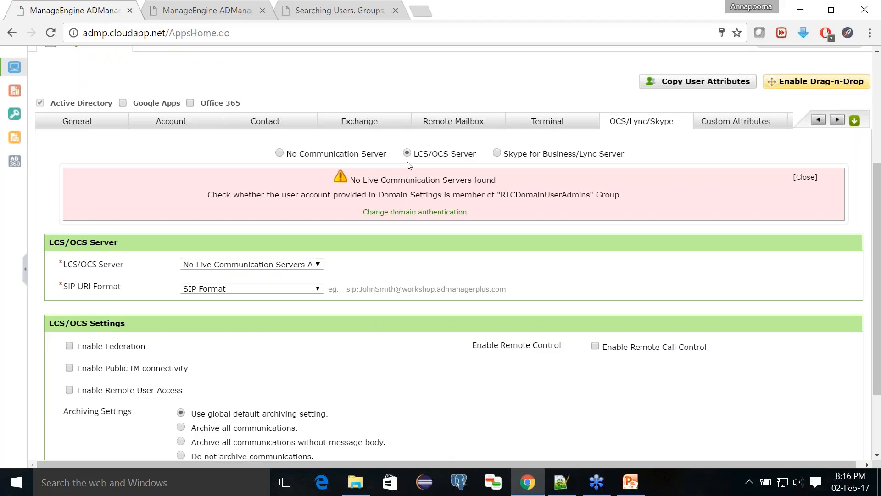
click(280, 153)
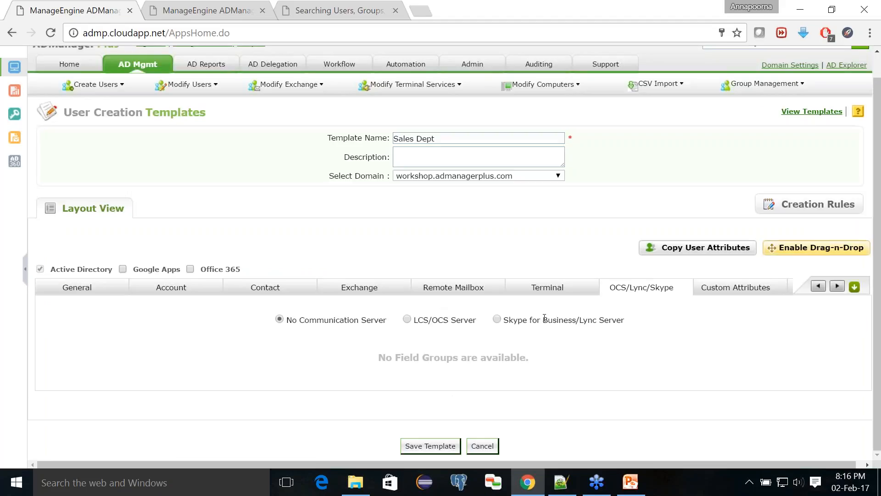
- Choose Office 365 DirSync Enabled creation, expand the Plan E3 licenses, and save the Sales Dept template
click(854, 288)
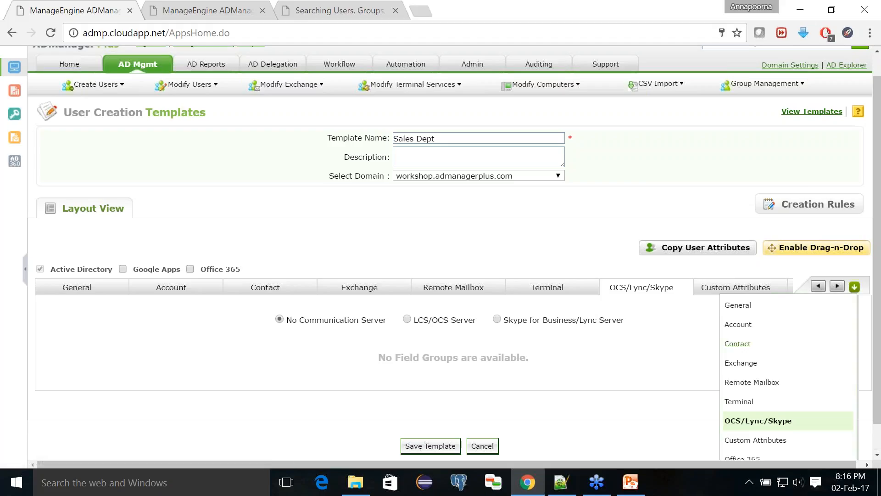
click(755, 458)
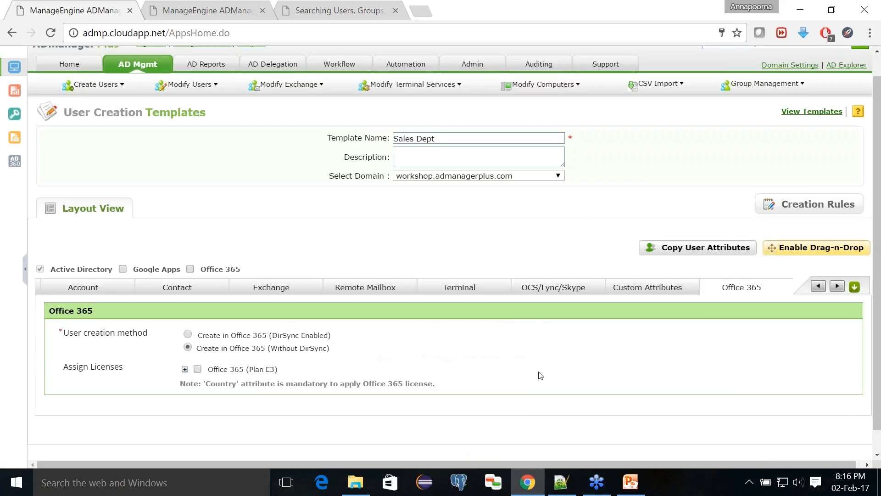
scroll(537, 373, down, 1)
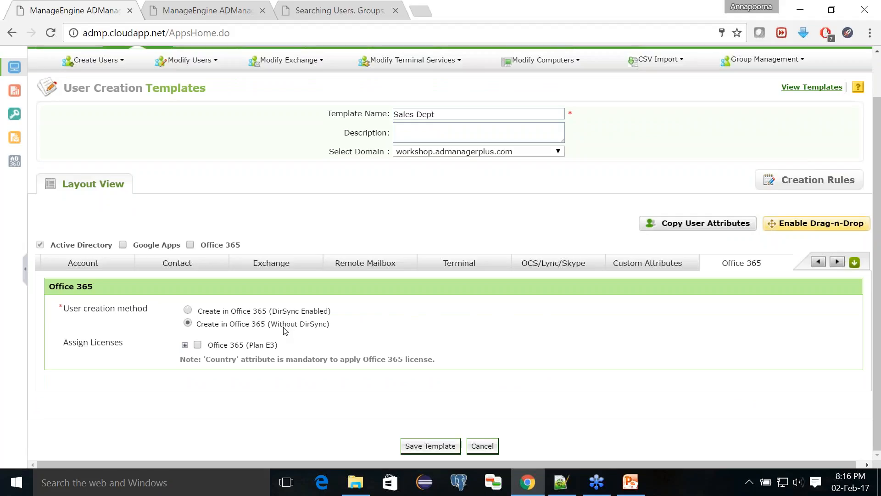
click(185, 344)
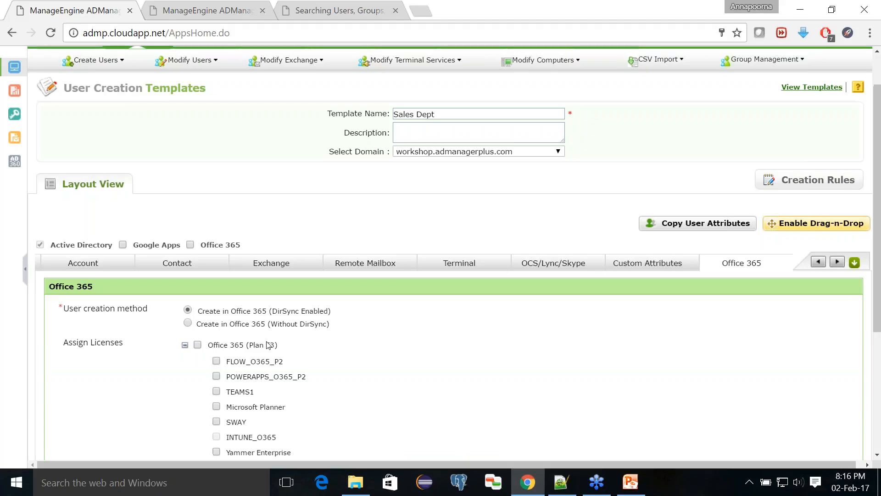
scroll(271, 342, down, 3)
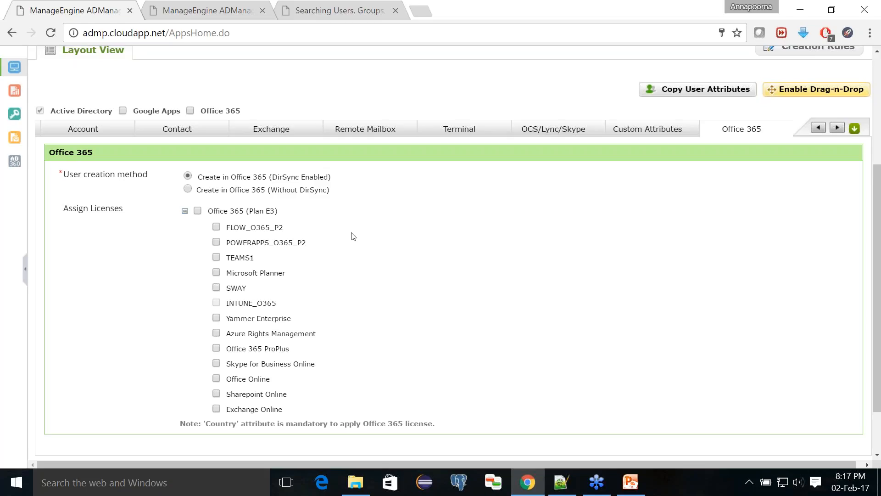
scroll(353, 236, down, 2)
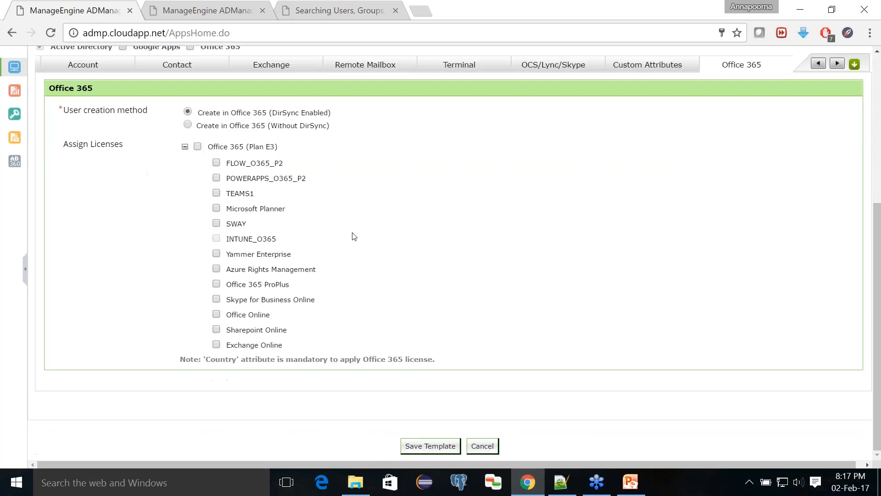
click(420, 446)
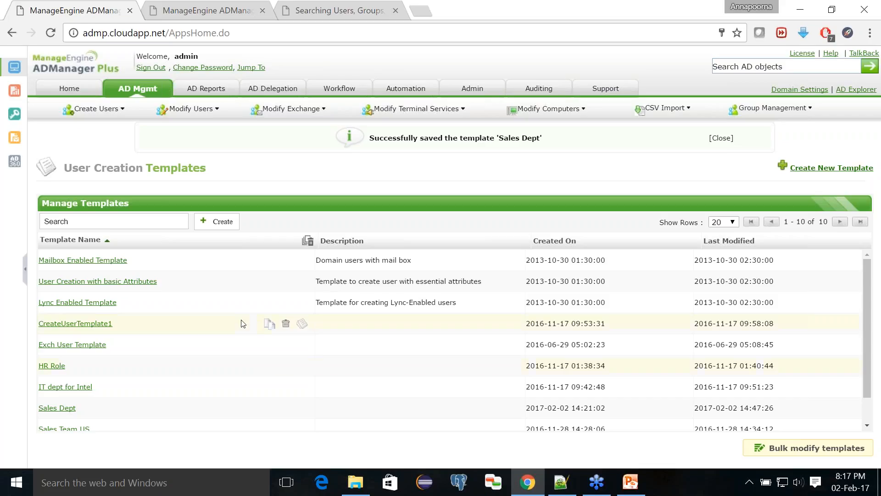
- Start bulk user creation using the Sales Dept template
click(130, 96)
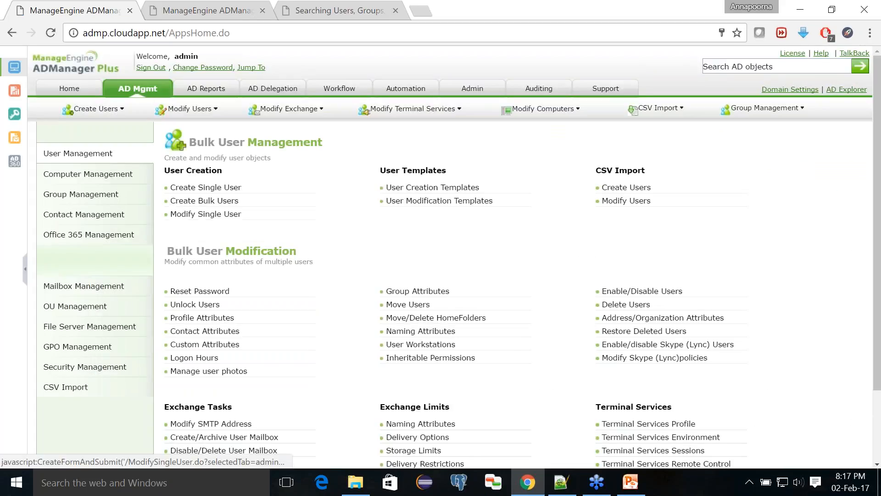
click(188, 202)
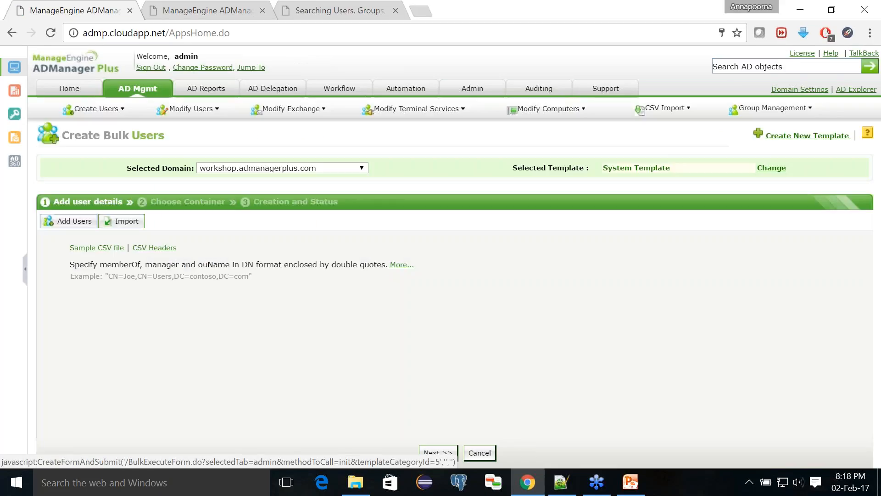
click(613, 170)
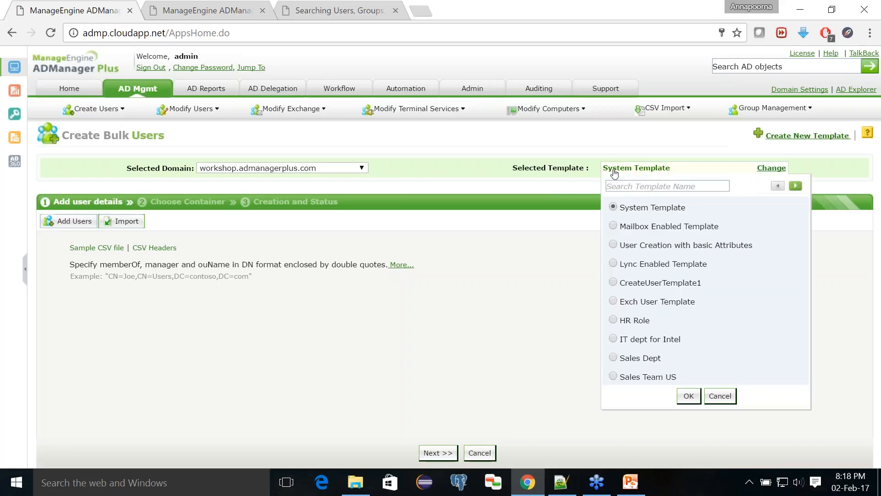
click(613, 357)
click(687, 402)
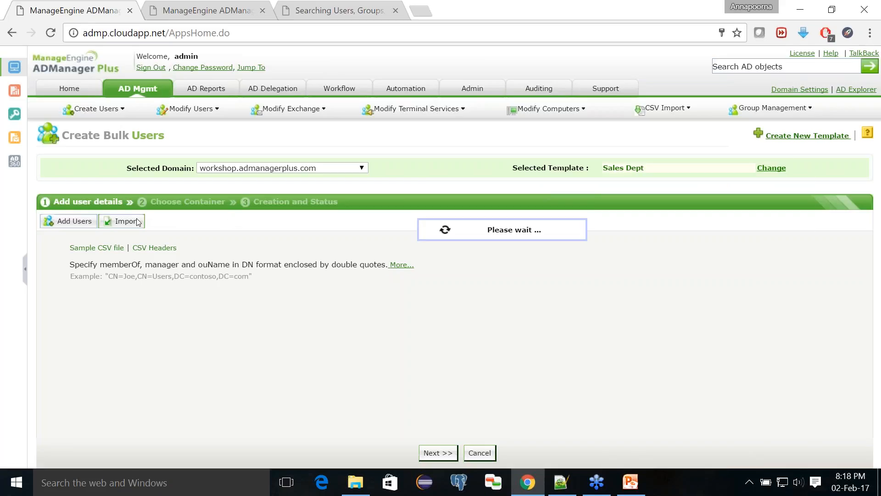
- Import users from createusers.csv, check their employeeID values, and continue to Choose Container
click(120, 248)
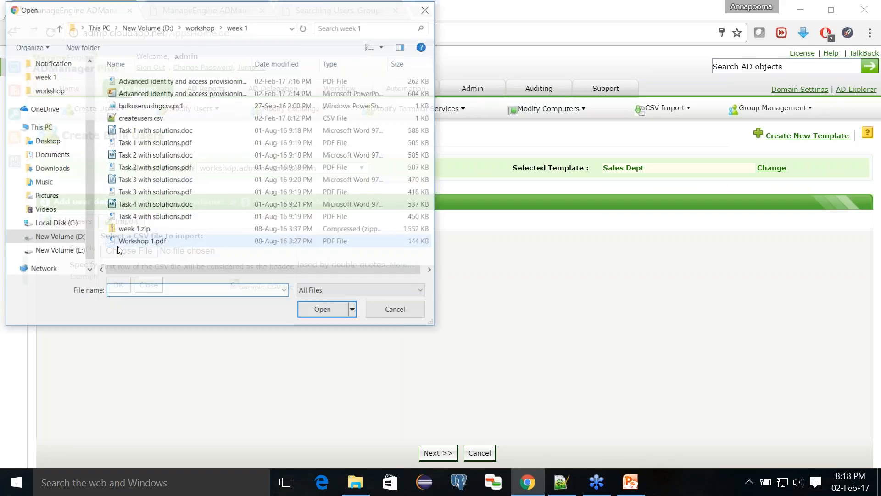
click(172, 117)
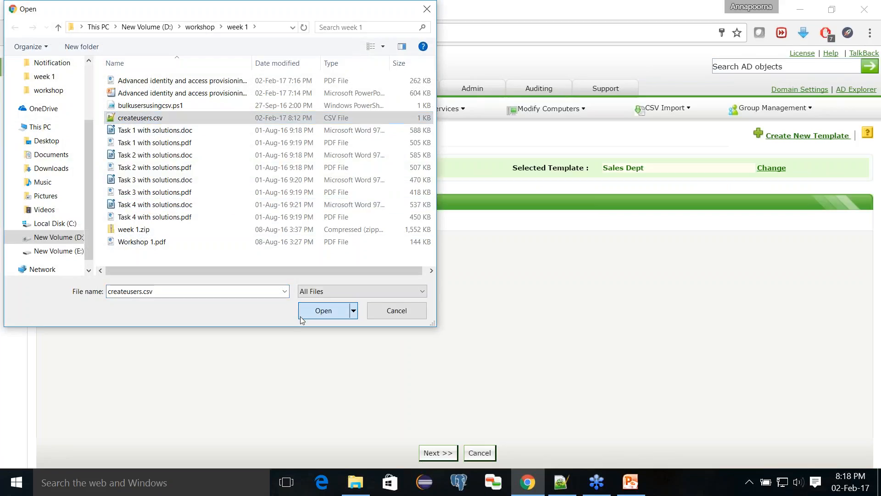
click(321, 311)
click(122, 308)
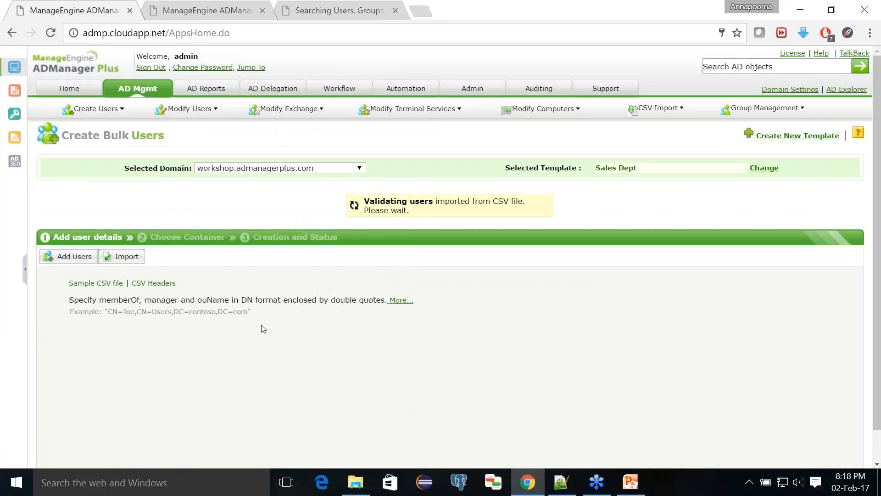
scroll(263, 329, down, 1)
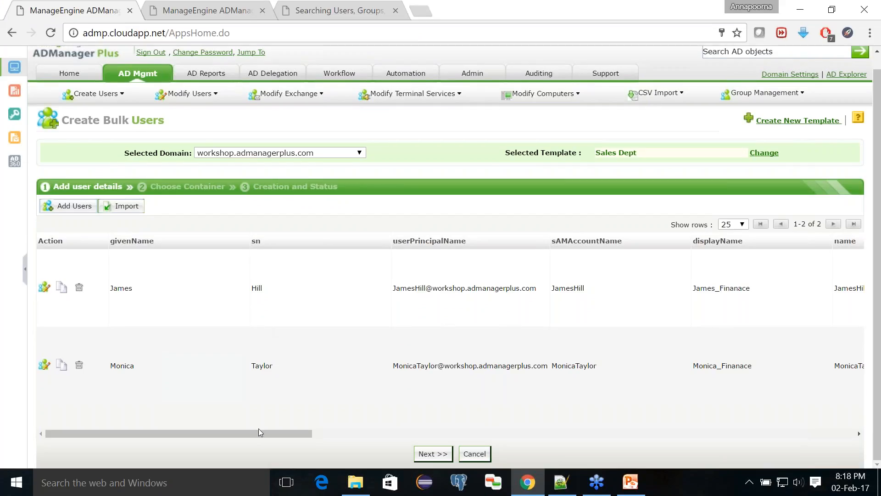
drag(260, 432, 775, 443)
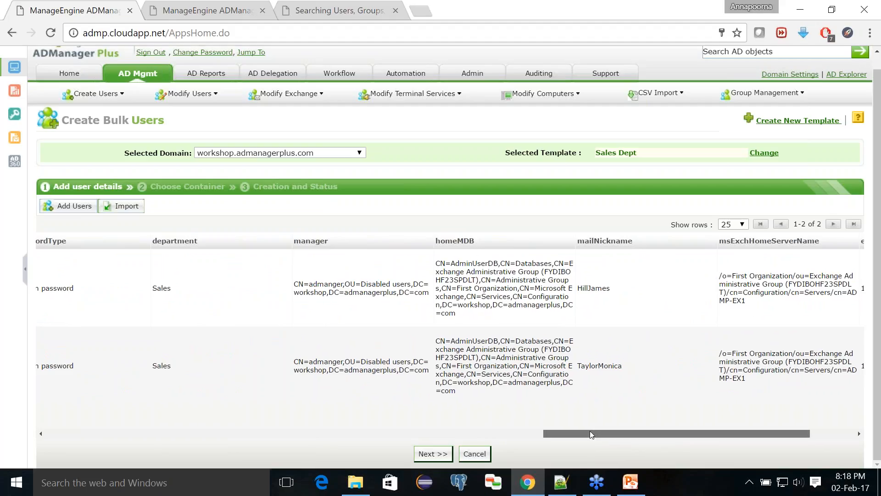
drag(591, 433, 627, 433)
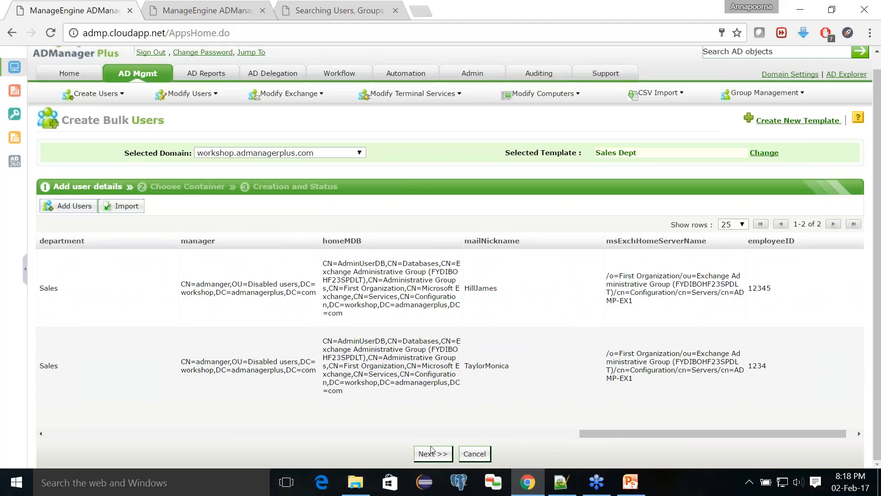
click(426, 457)
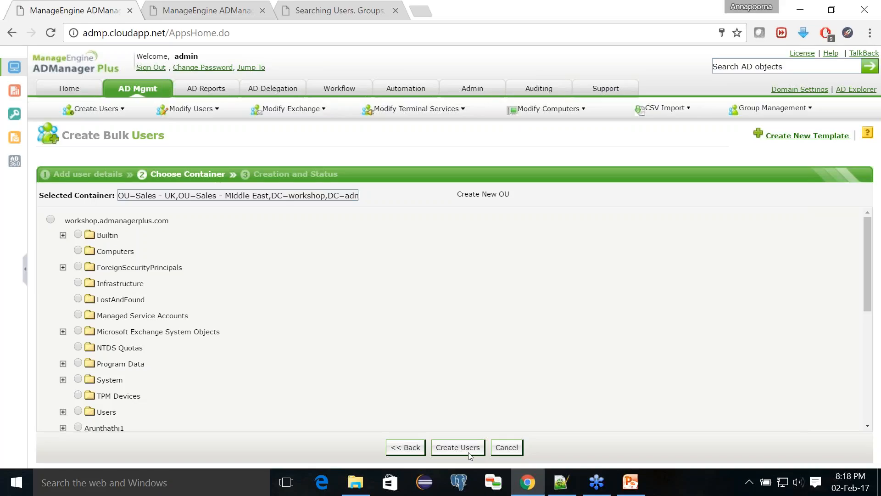
- Bring the PowerPoint Topics slide to the front
click(626, 491)
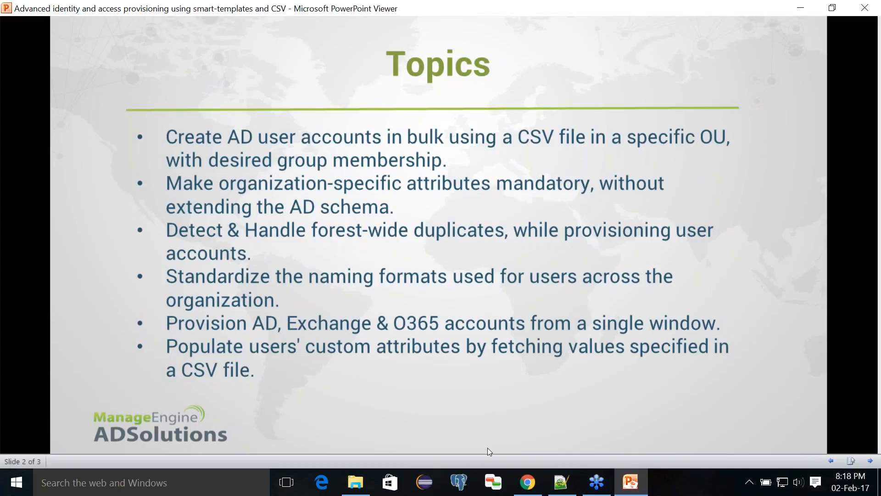
- Minimize PowerPoint Viewer to get back to the Choose Container step
click(630, 489)
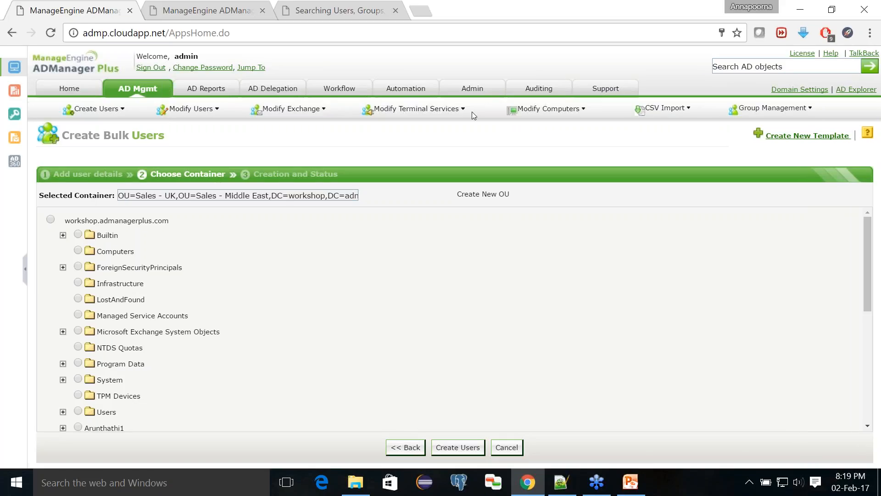
- Go to Admin > Custom Settings > LDAP Attributes
click(472, 88)
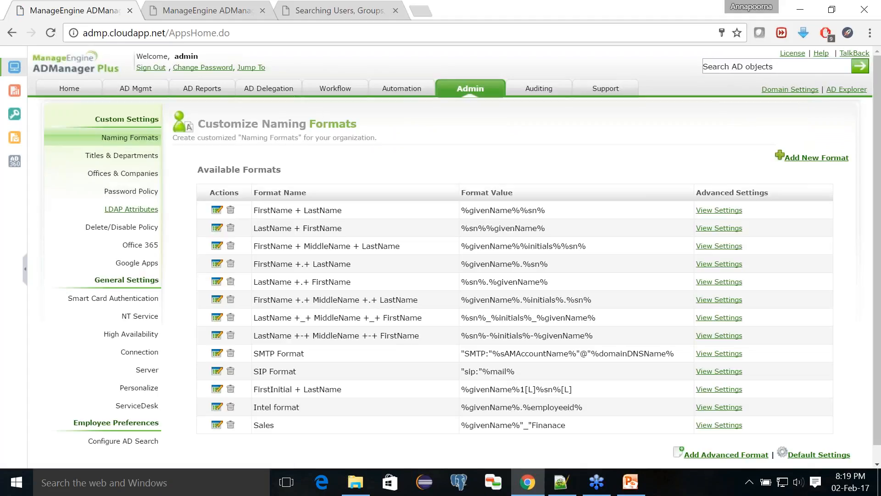
click(142, 209)
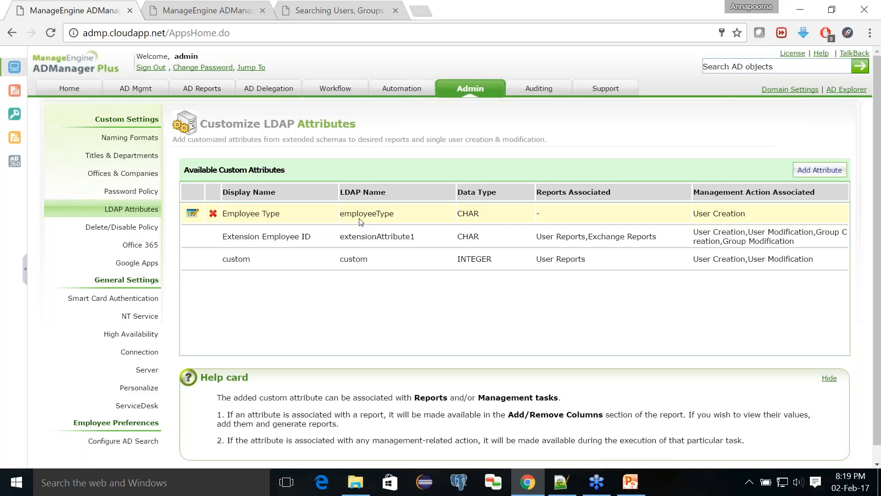
- Add a custom attribute with display name 'Group Code' and LDAP name 'groupCode'
click(823, 172)
click(452, 232)
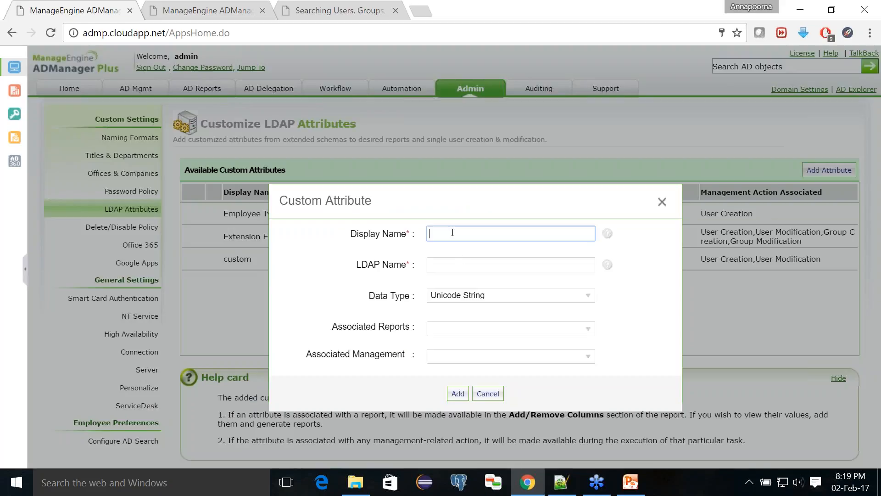
text(Group Code)
click(452, 265)
text(grou)
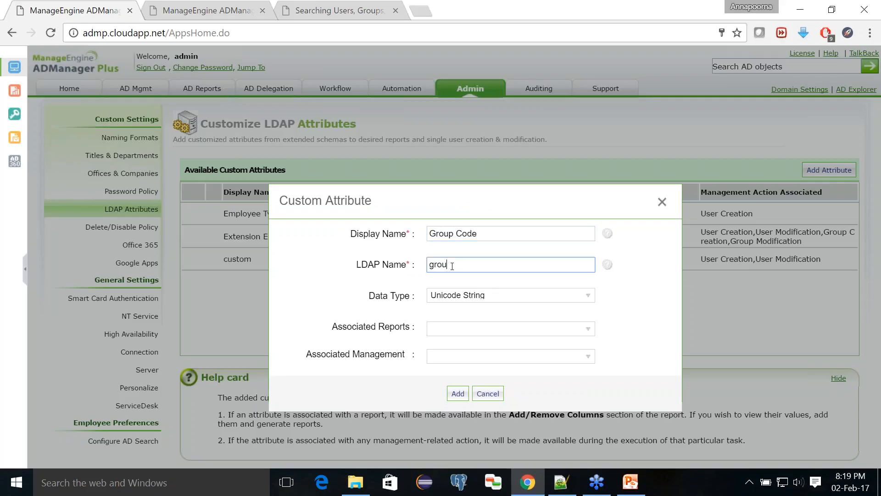
text(pCode)
click(453, 297)
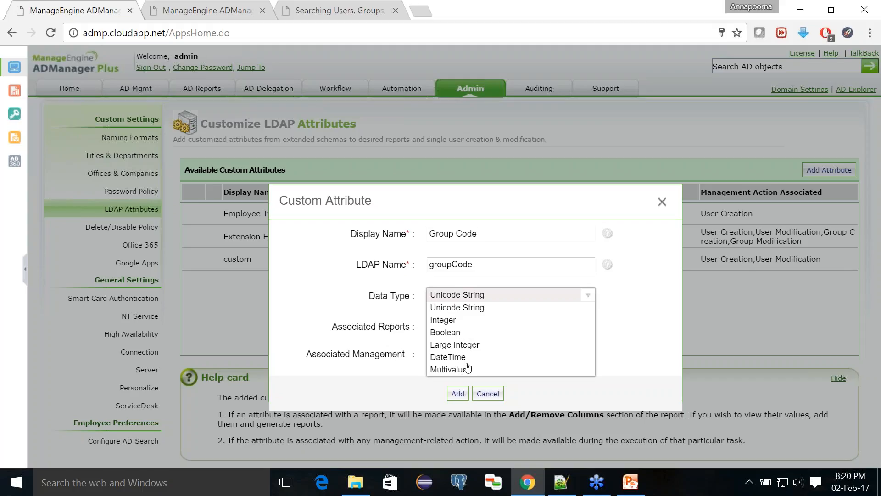
click(466, 297)
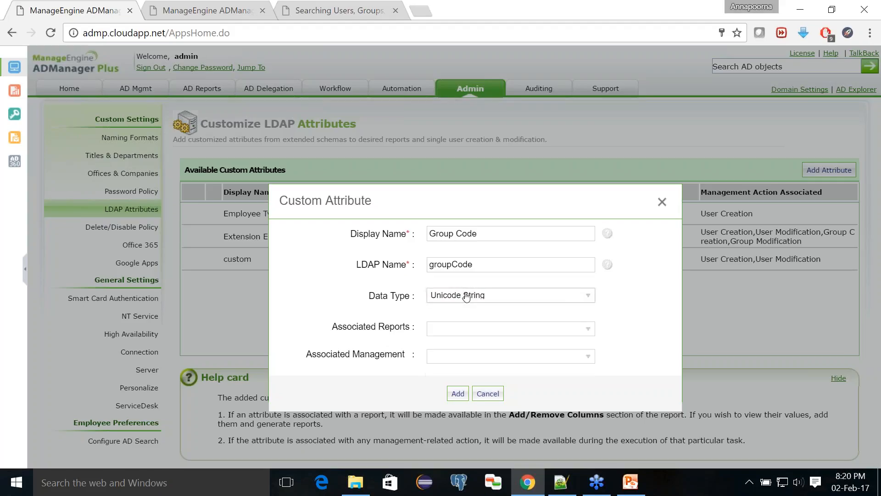
- Associate it with User reports and User Creation and Modification, save it, then view createusers.csv
click(453, 331)
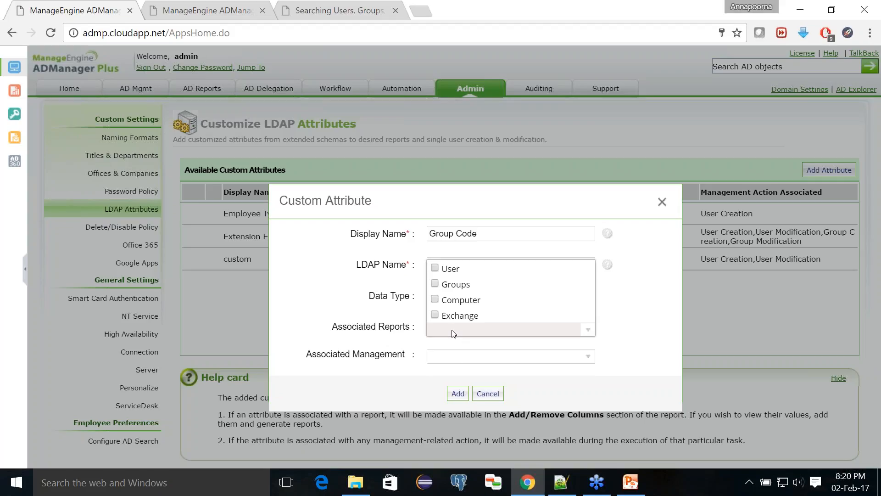
click(435, 269)
click(452, 356)
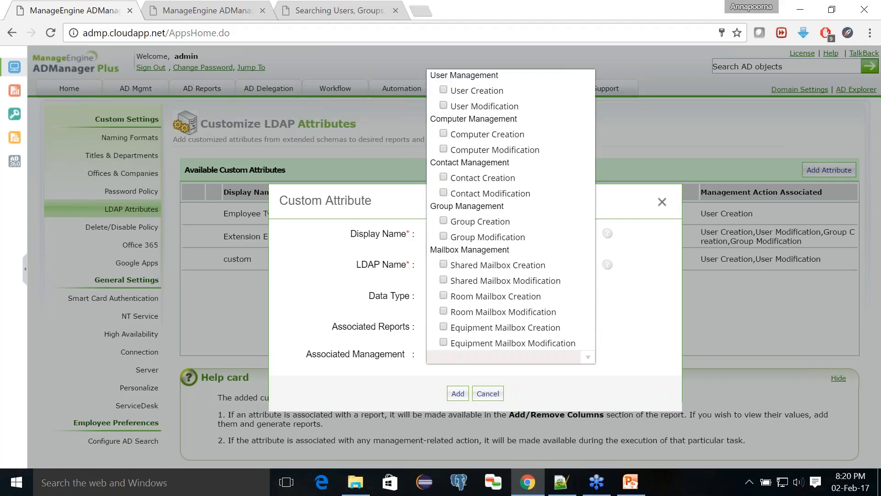
click(443, 90)
click(443, 106)
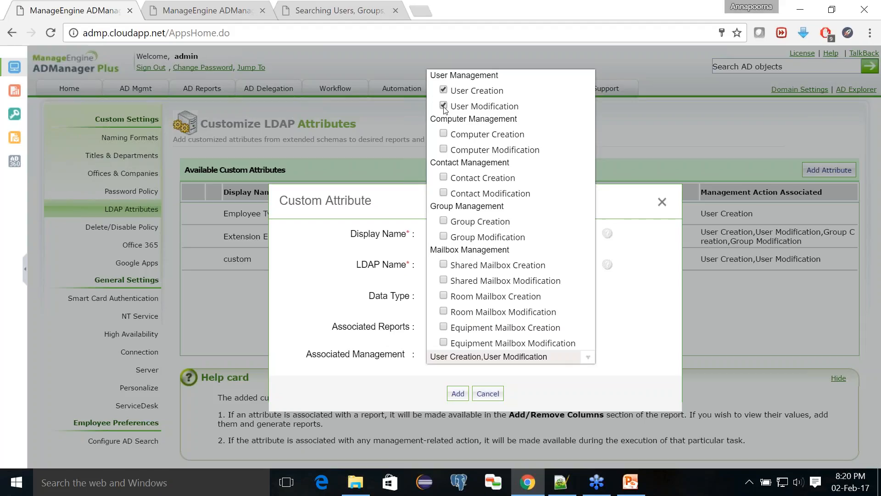
click(422, 389)
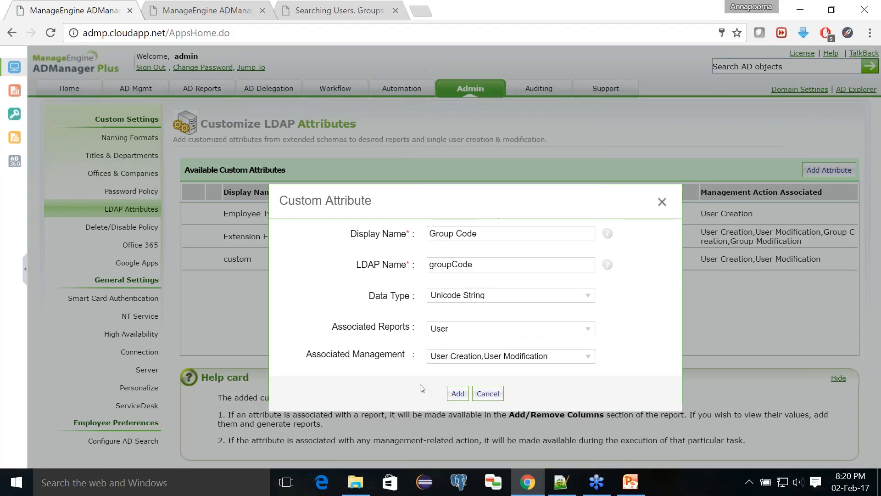
click(454, 394)
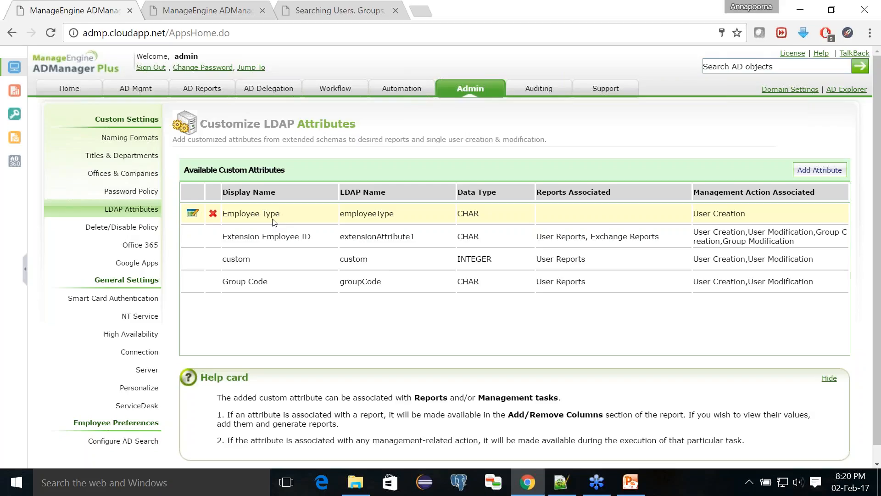
click(562, 483)
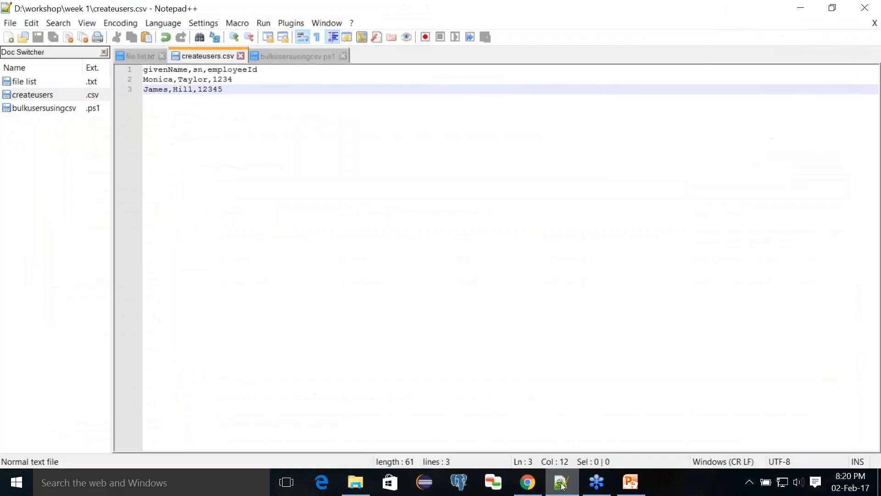
- Return from Notepad++ to the LDAP Attributes page, now listing Group Code
click(562, 483)
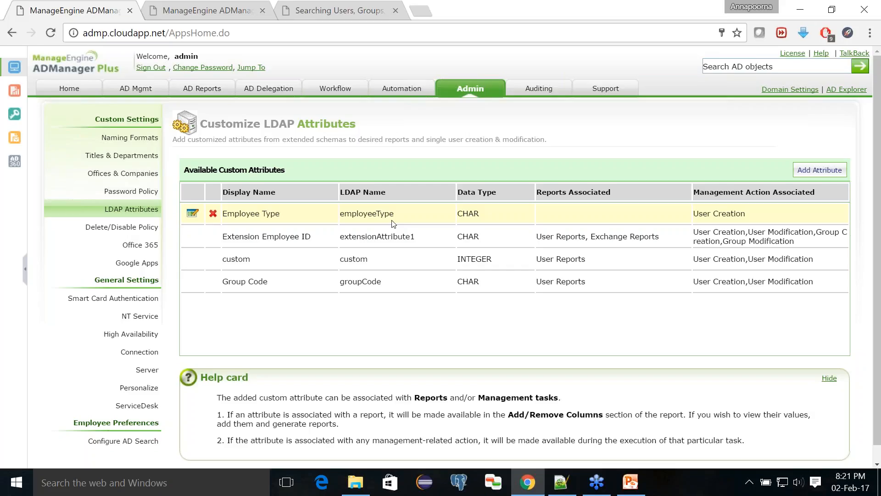
- Open the Sales Dept user creation template for editing from AD Mgmt
click(136, 89)
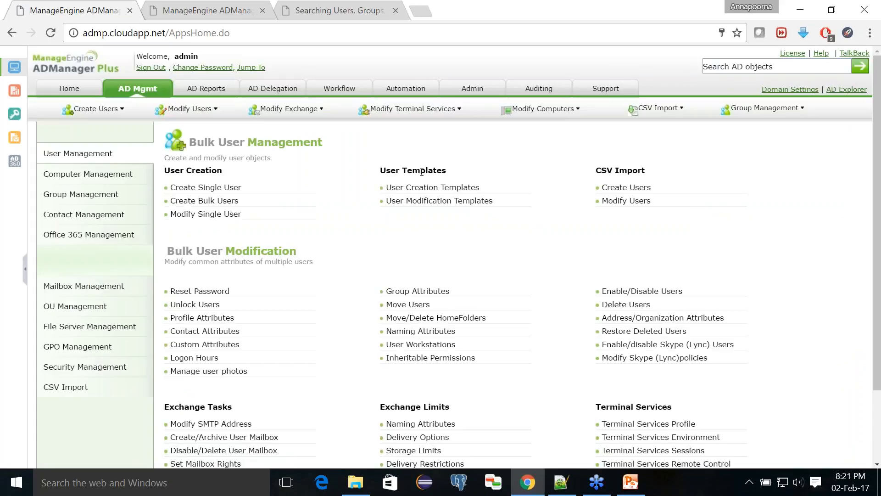
click(440, 193)
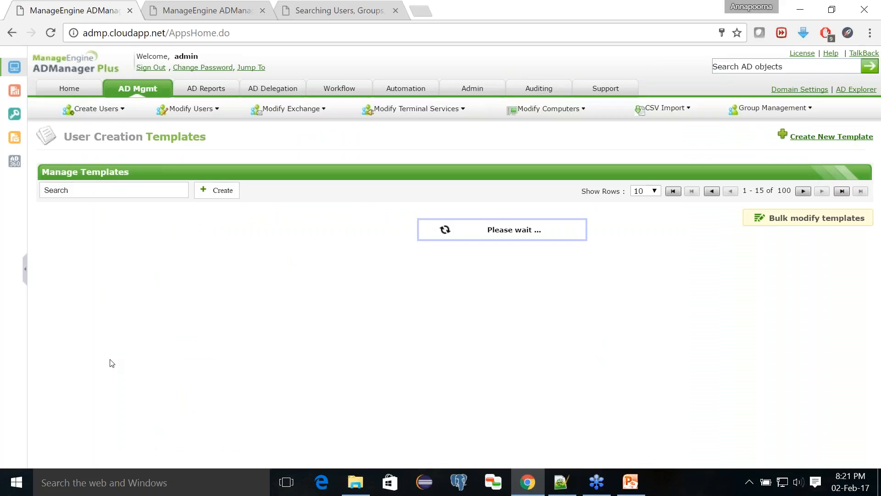
click(68, 378)
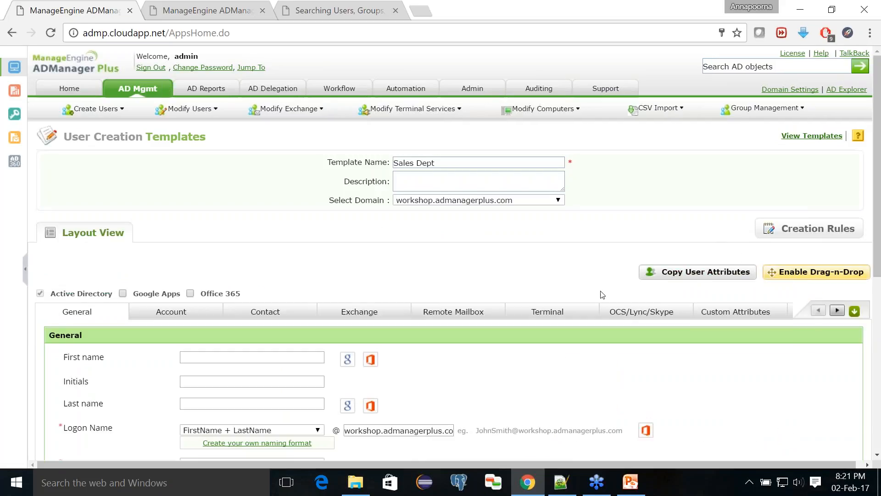
- Set the Employee Type custom attribute to 'Contract Employee' and enable drag-and-drop layout editing
click(709, 315)
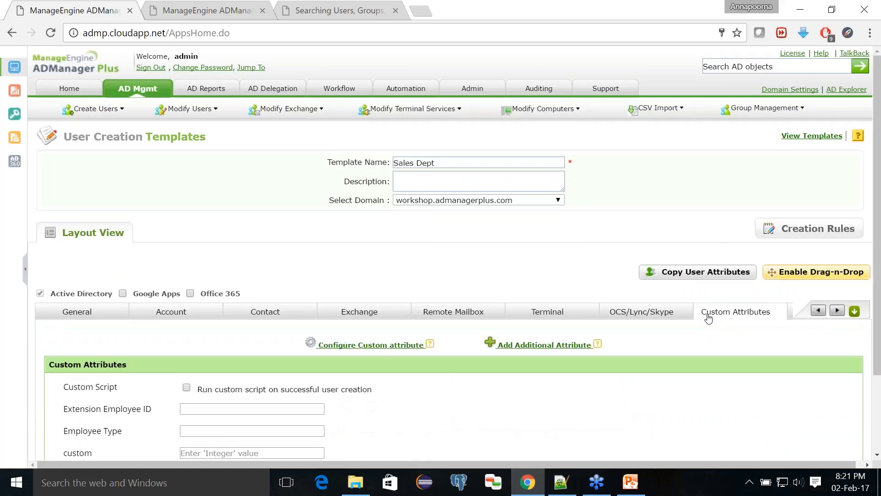
scroll(340, 367, down, 3)
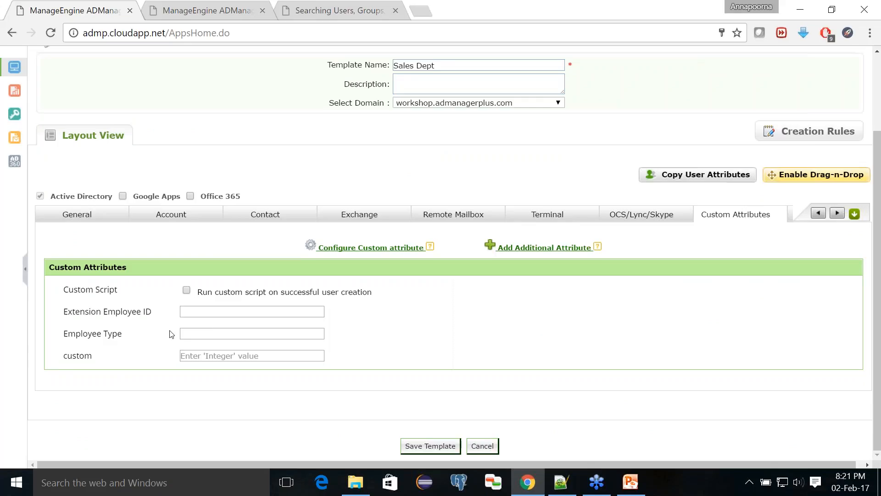
click(183, 334)
text(Contract)
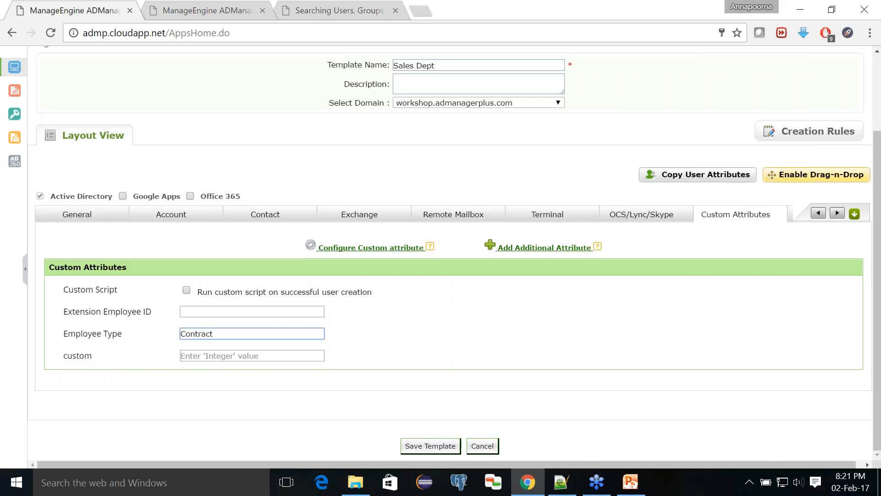
text( Employee)
click(145, 341)
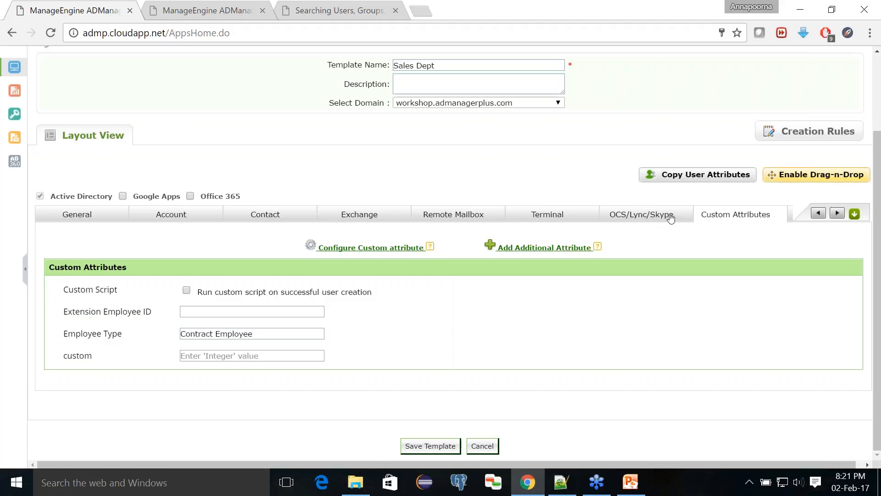
click(810, 177)
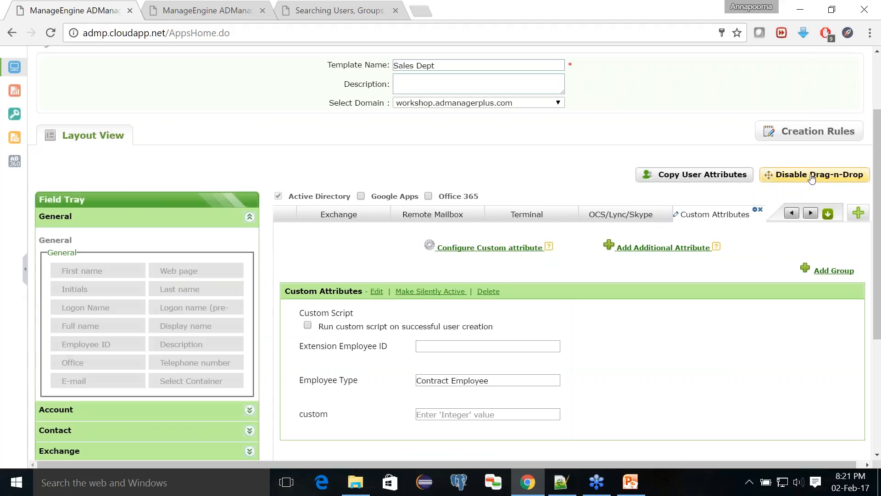
- Add the Group Code custom attribute with default value CSE110, then save the Sales Dept template
scroll(629, 272, down, 3)
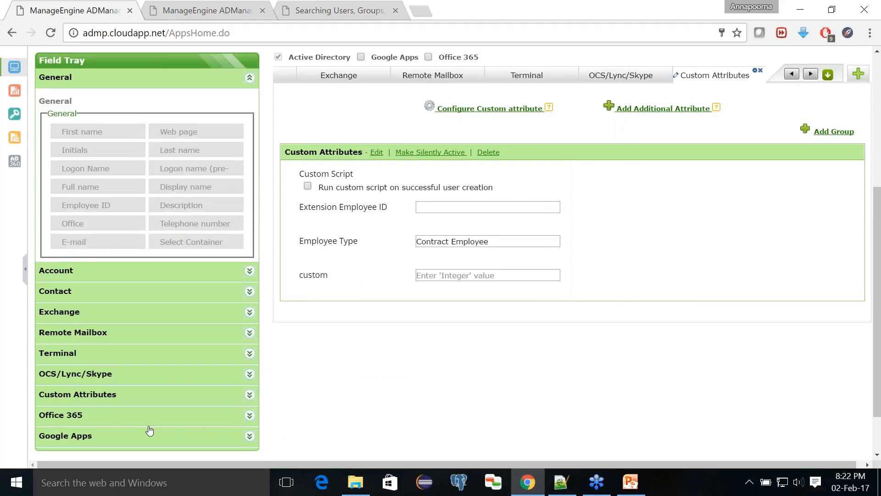
click(88, 394)
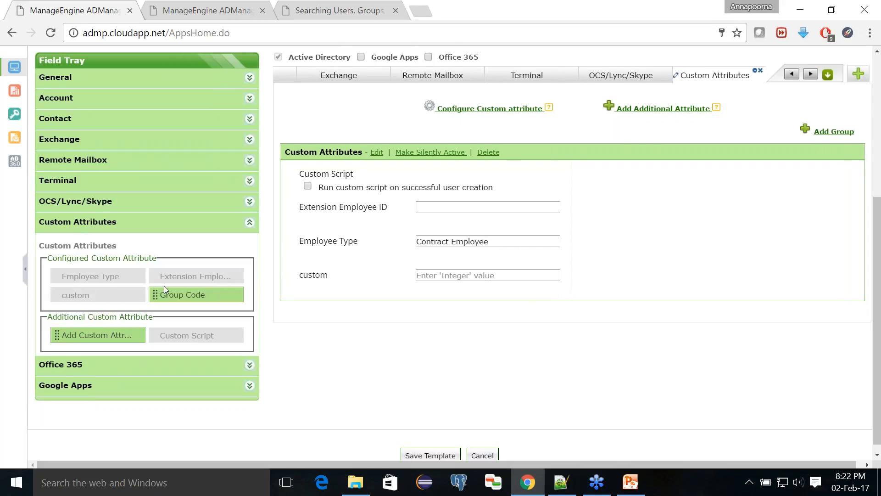
drag(171, 294, 341, 312)
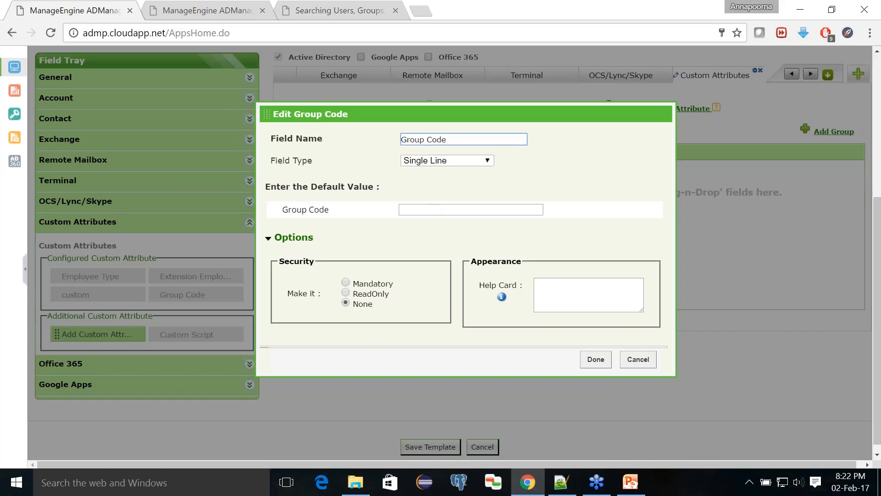
click(432, 209)
text(CSE110)
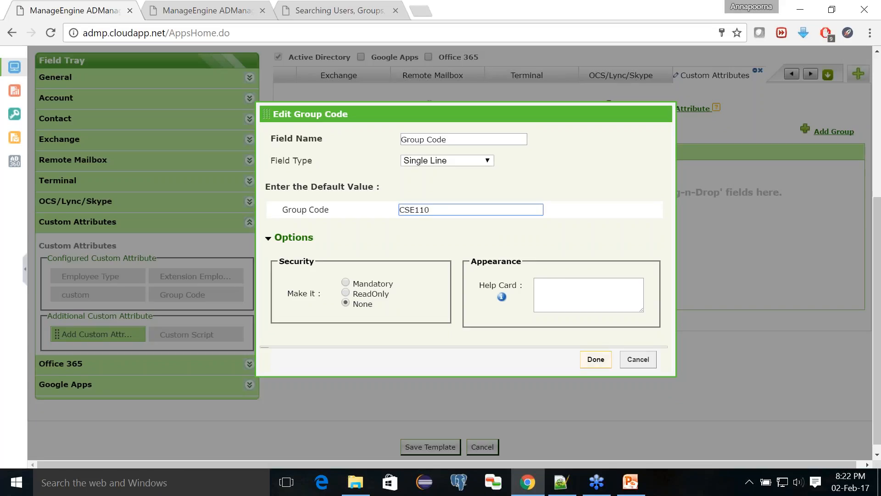
click(595, 359)
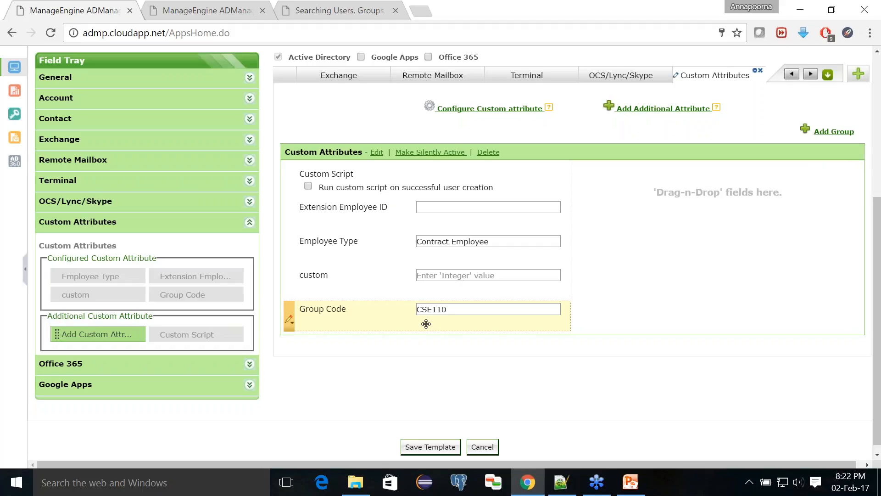
click(436, 449)
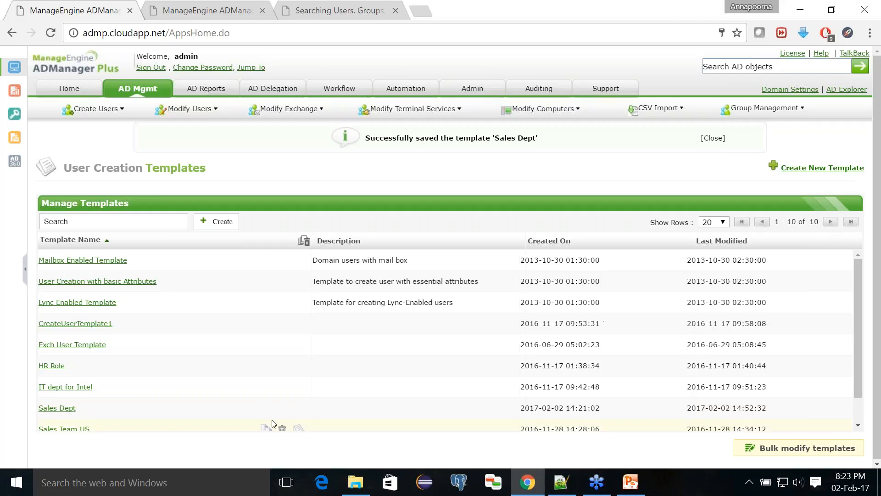
- Reopen the Sales Dept template from the Manage Templates list
click(57, 408)
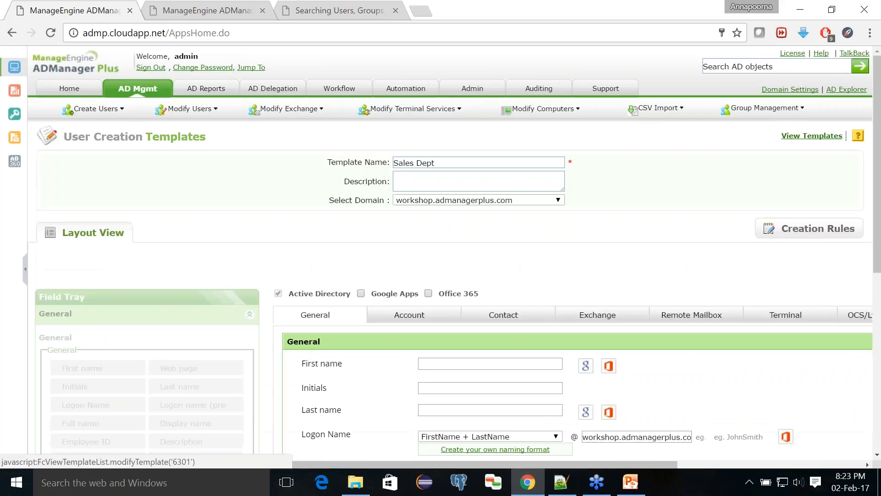
- Create Rule 1 with the condition Department is Sales
click(805, 233)
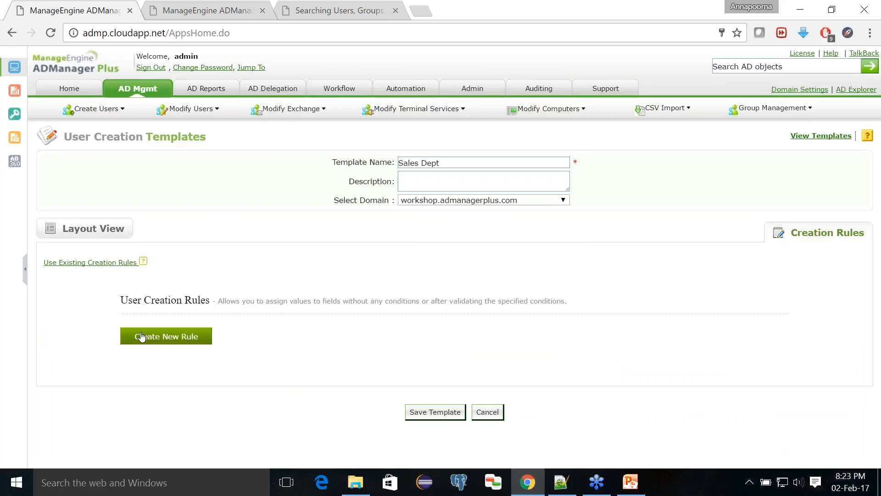
click(141, 337)
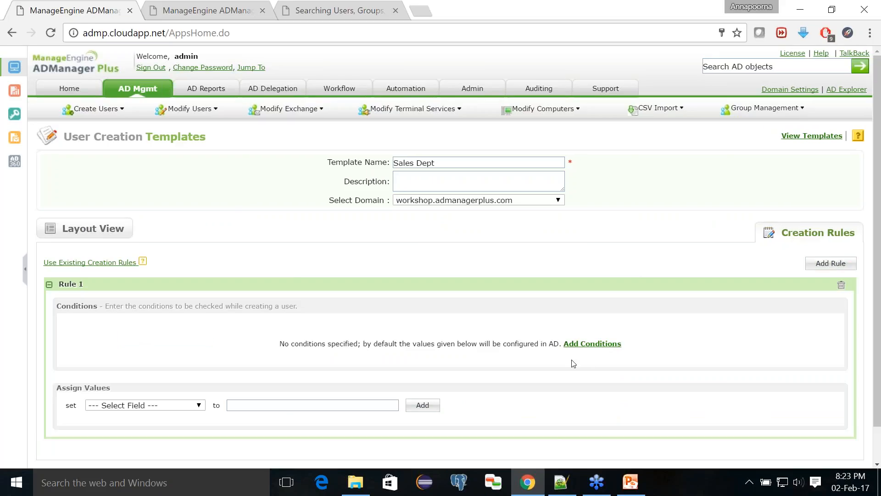
click(581, 345)
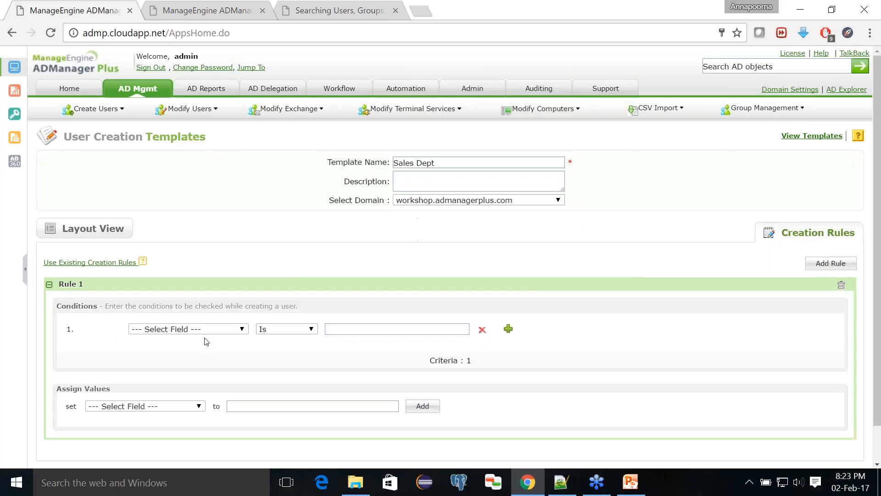
click(190, 329)
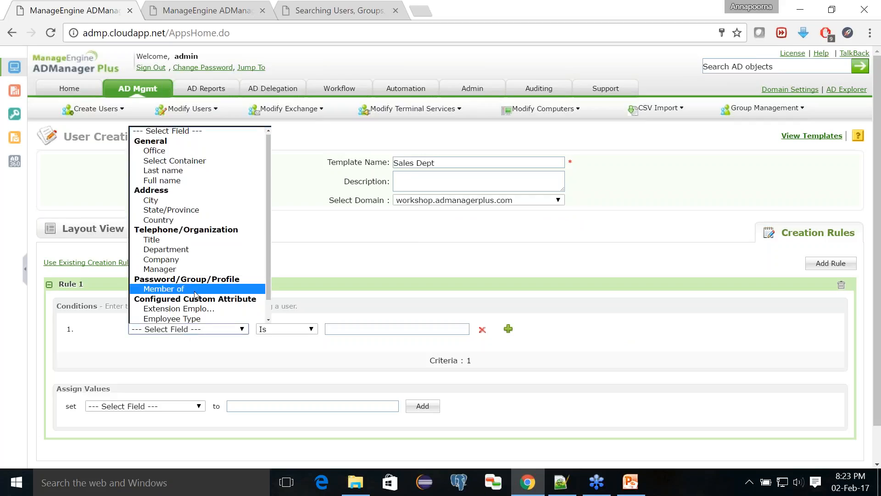
click(188, 250)
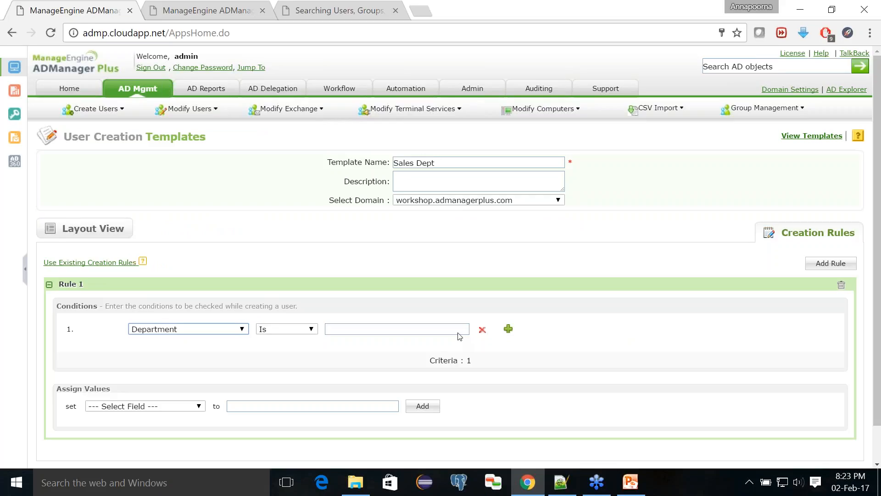
click(429, 329)
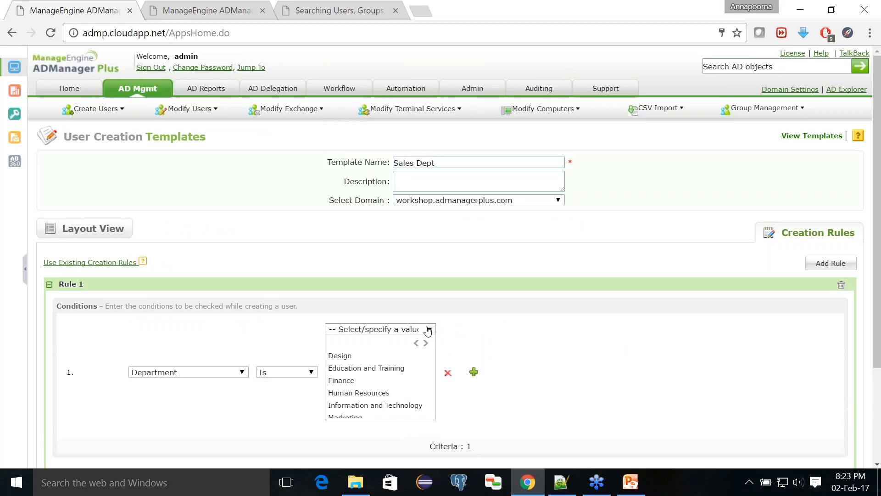
scroll(361, 398, down, 2)
click(345, 414)
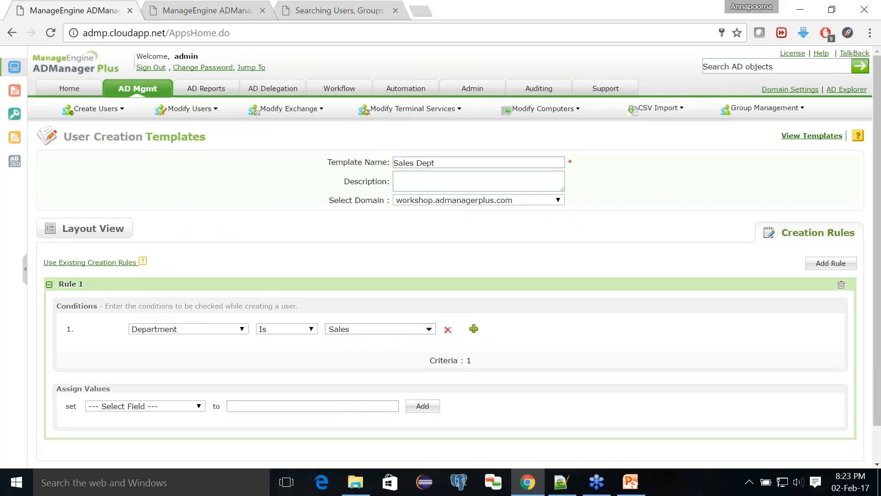
- Make Rule 1 set Description to 'Sales Department'
click(199, 406)
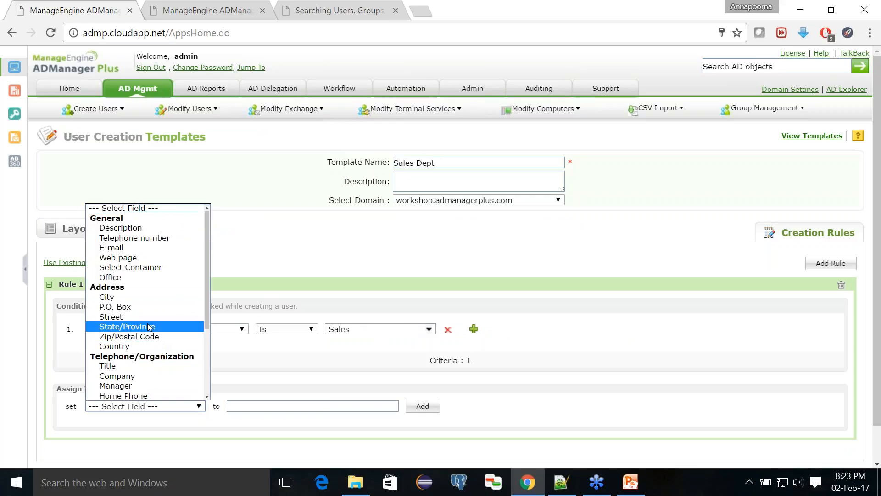
click(120, 228)
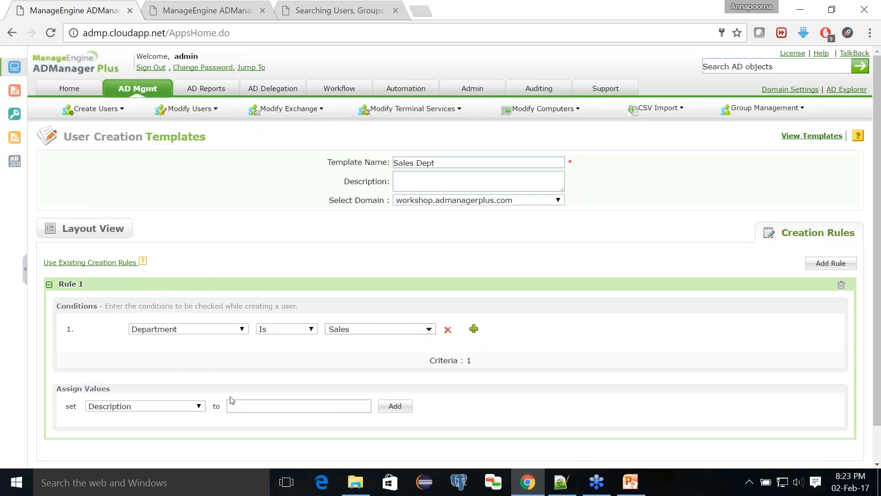
triple_click(232, 401)
click(232, 402)
text(Sales Depa)
key(BackSpace)
key(BackSpace)
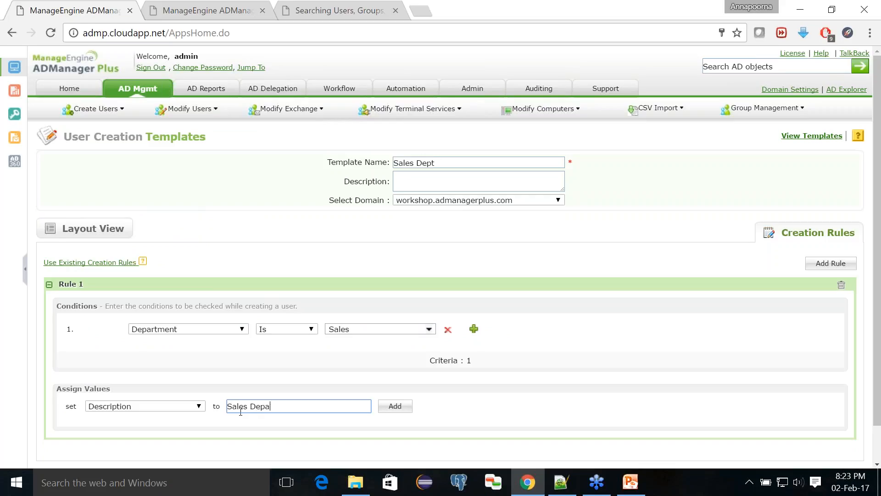
text(rtment)
click(393, 412)
scroll(394, 412, down, 2)
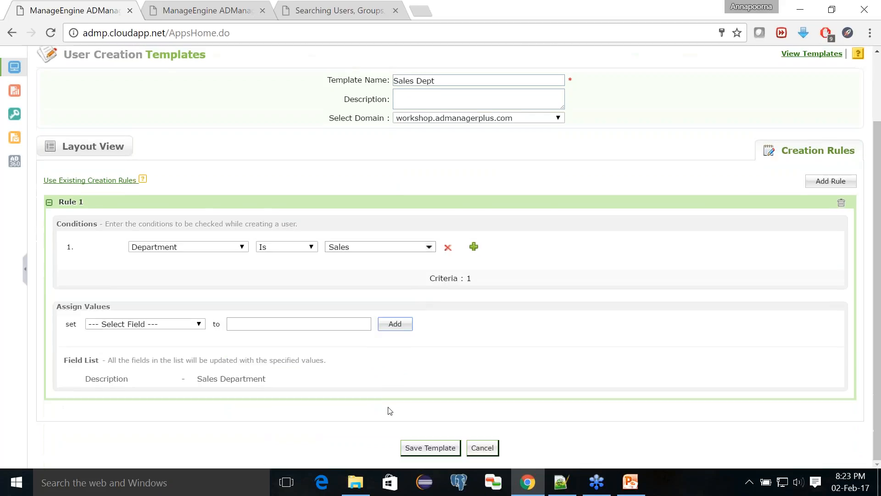
- Create Rule 2 with the condition City is London
click(816, 180)
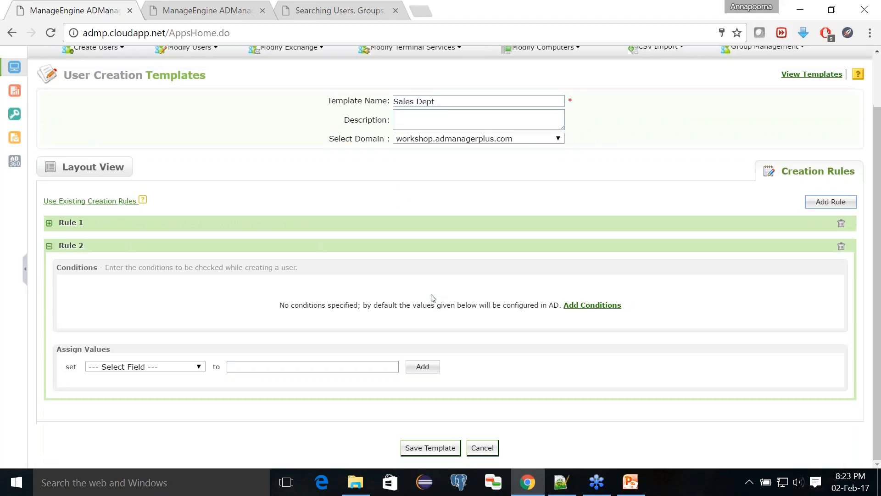
click(584, 305)
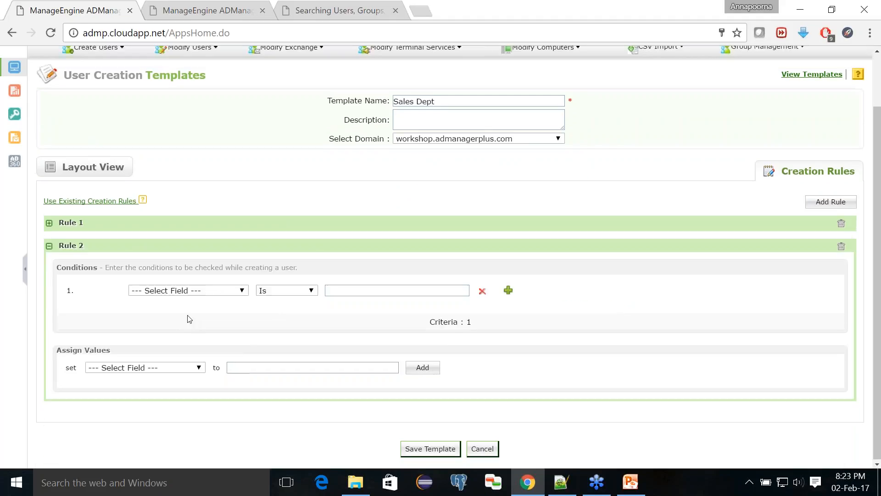
click(190, 290)
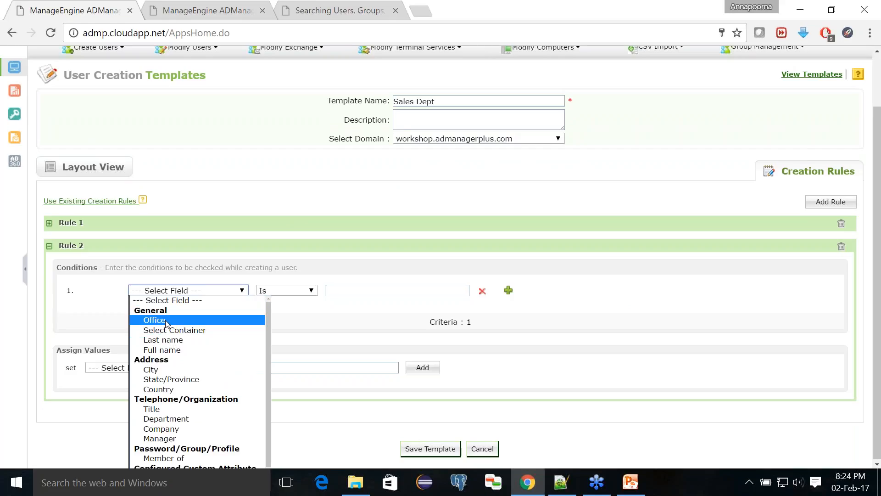
click(165, 320)
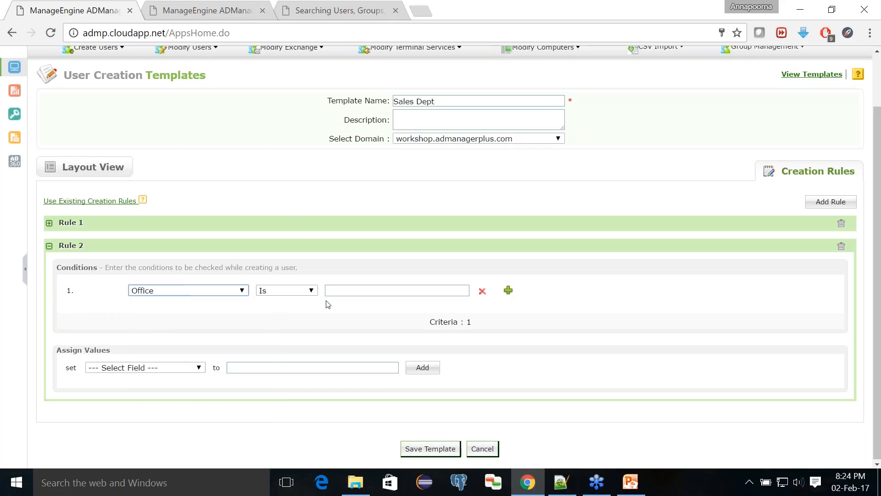
click(240, 293)
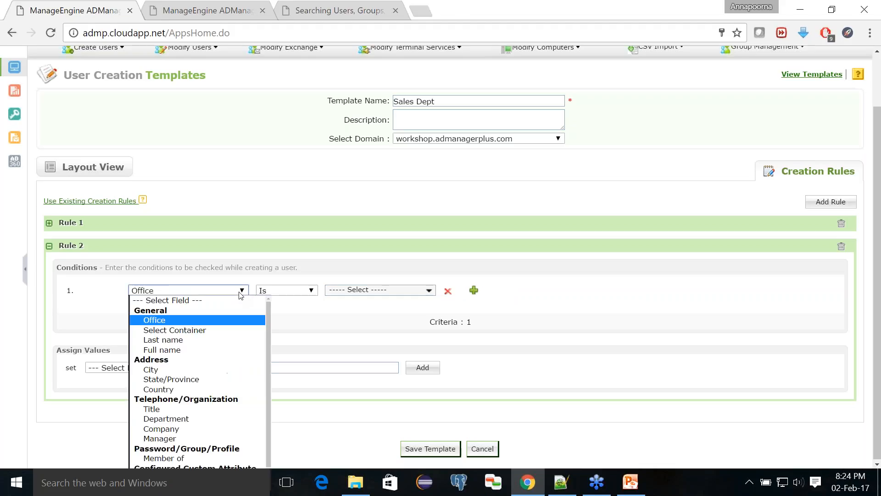
click(205, 369)
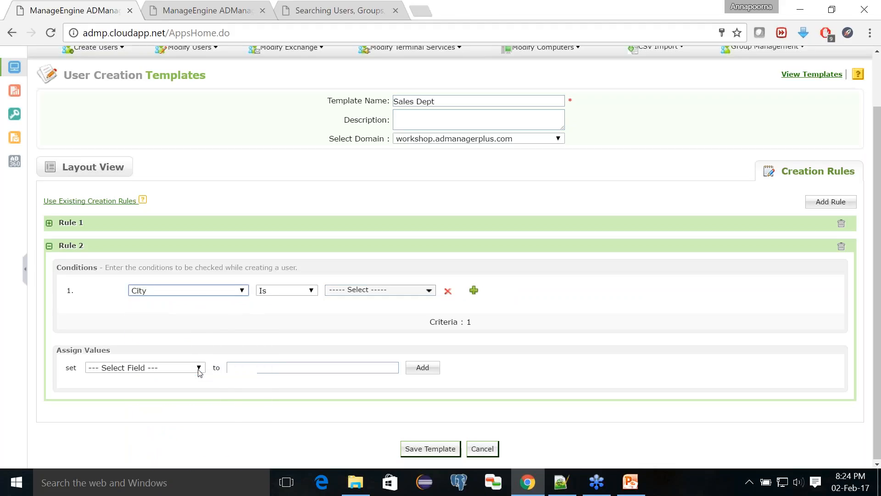
click(365, 292)
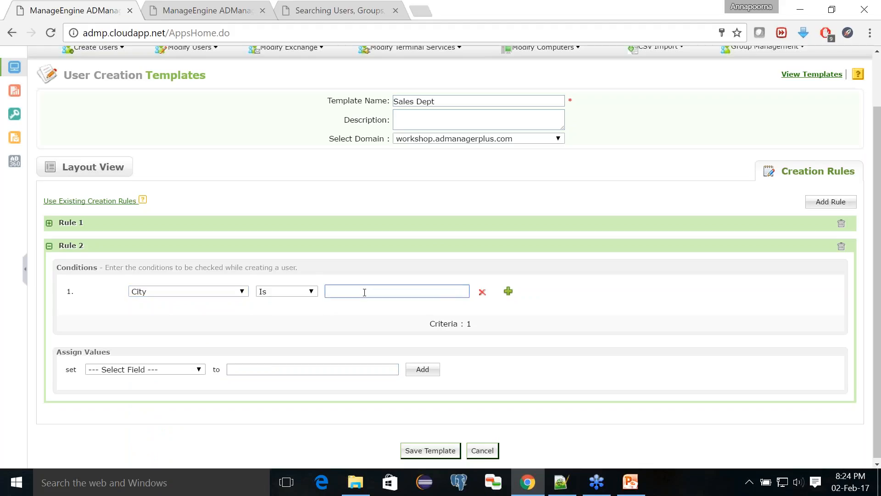
text(London)
- Make Rule 2 assign Company the value CFC
click(156, 370)
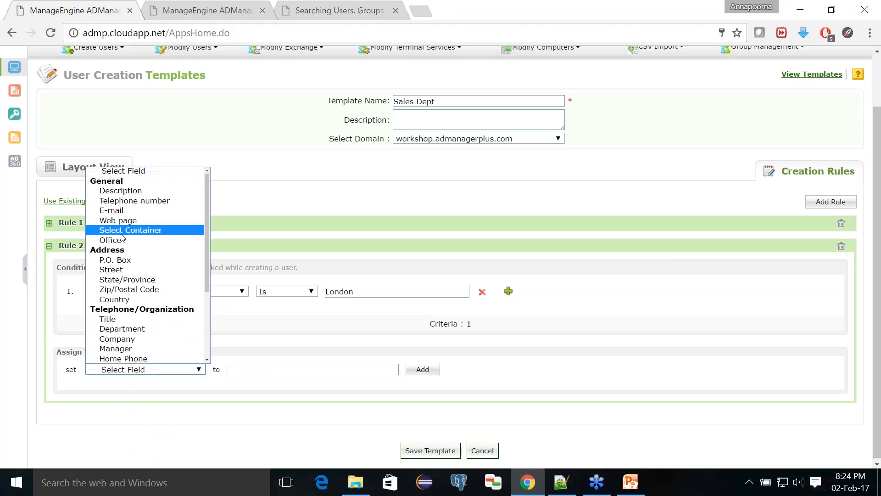
click(125, 338)
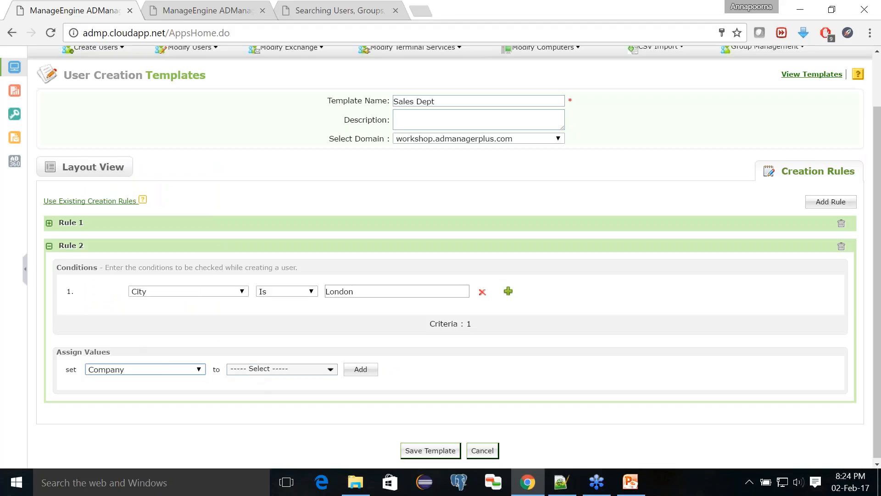
click(253, 370)
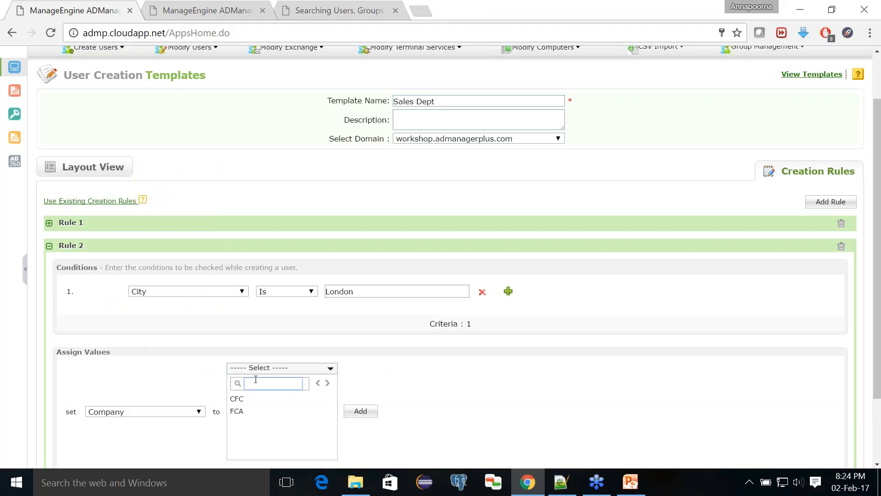
click(237, 398)
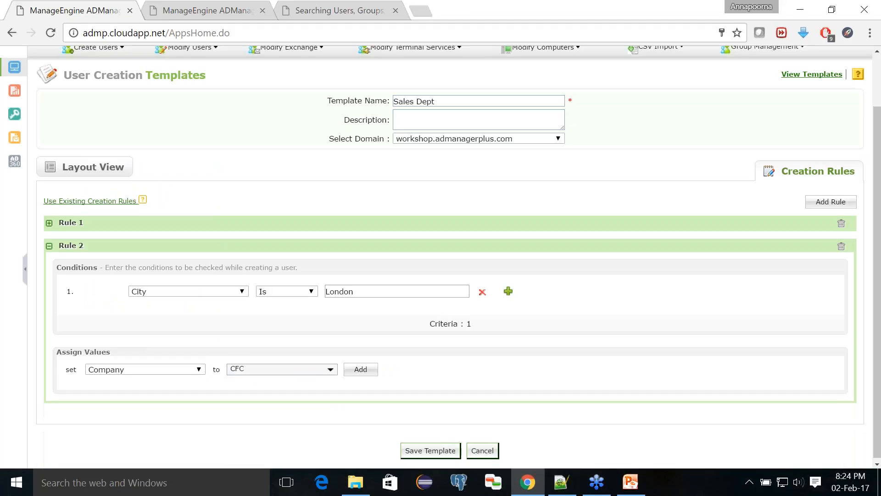
click(370, 374)
scroll(422, 391, down, 1)
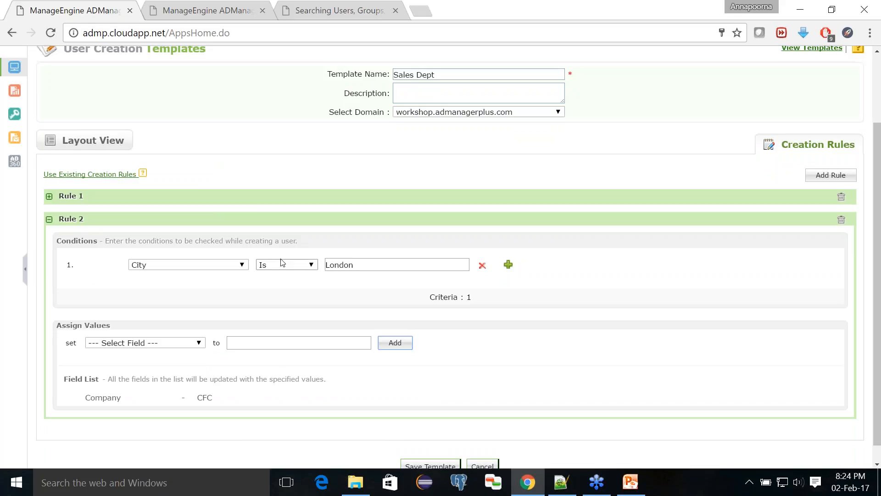
mouse_move(155, 396)
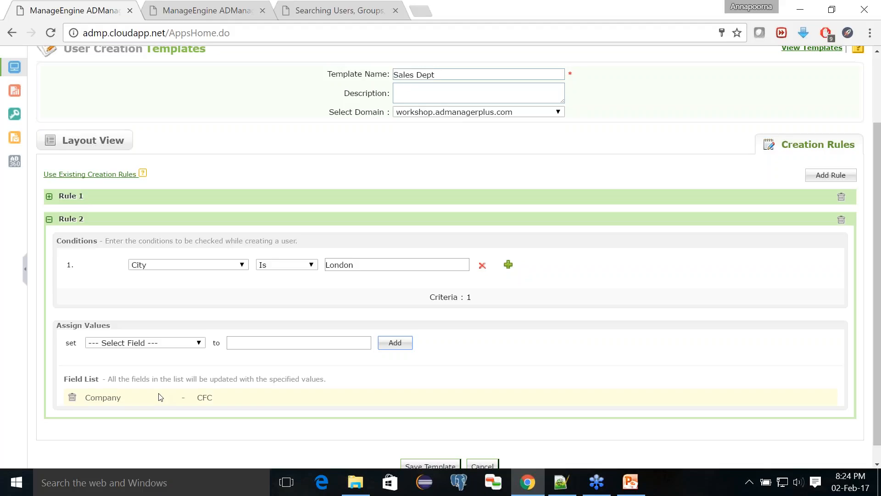
- Save the template and start Create Bulk Users using the Sales Dept template
click(429, 466)
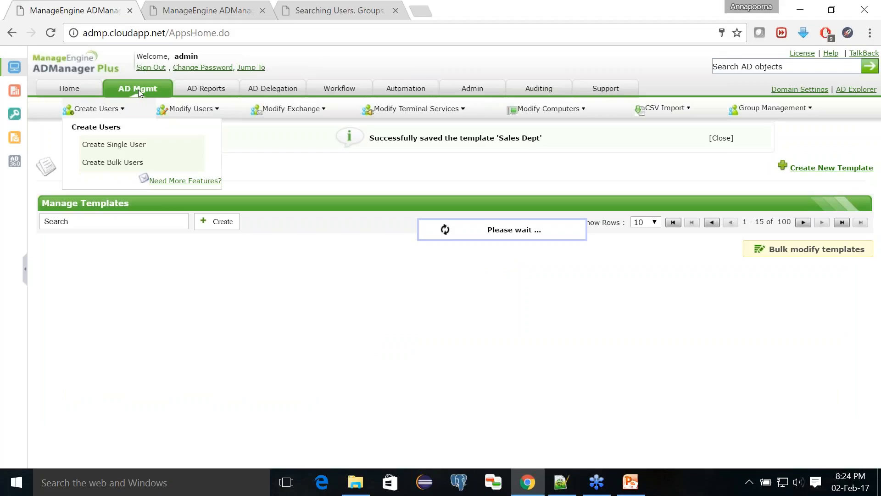
click(139, 90)
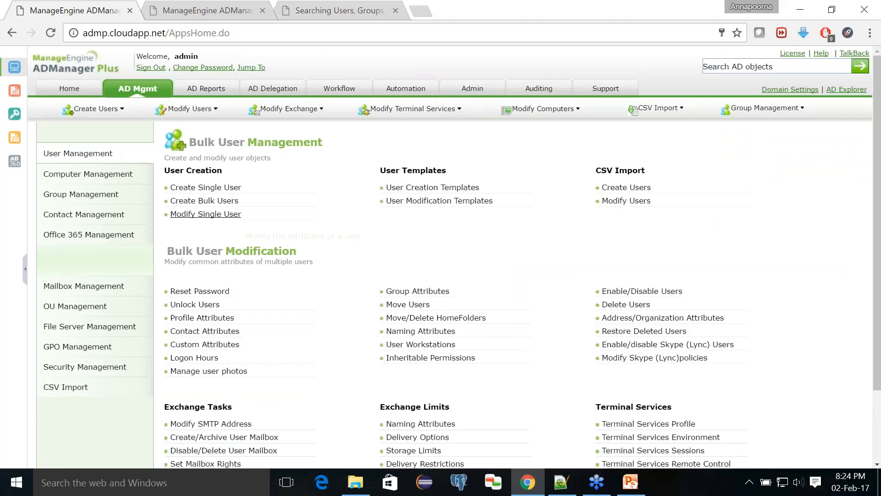
click(228, 201)
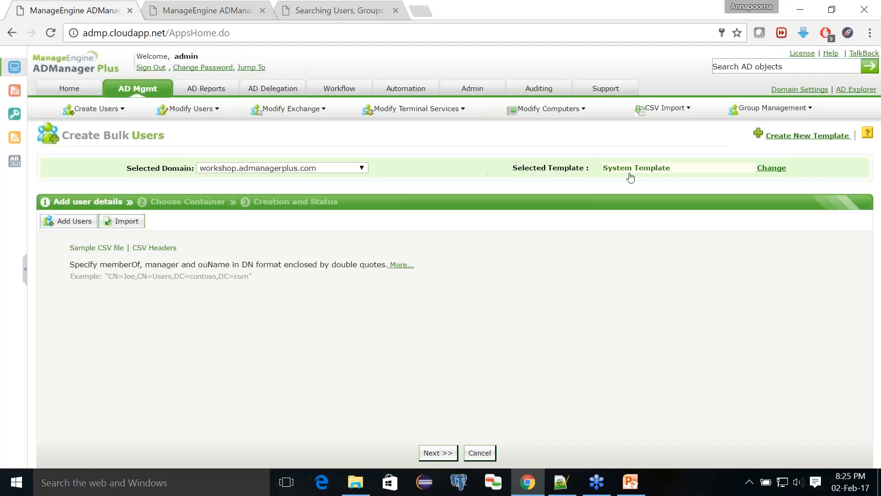
click(631, 173)
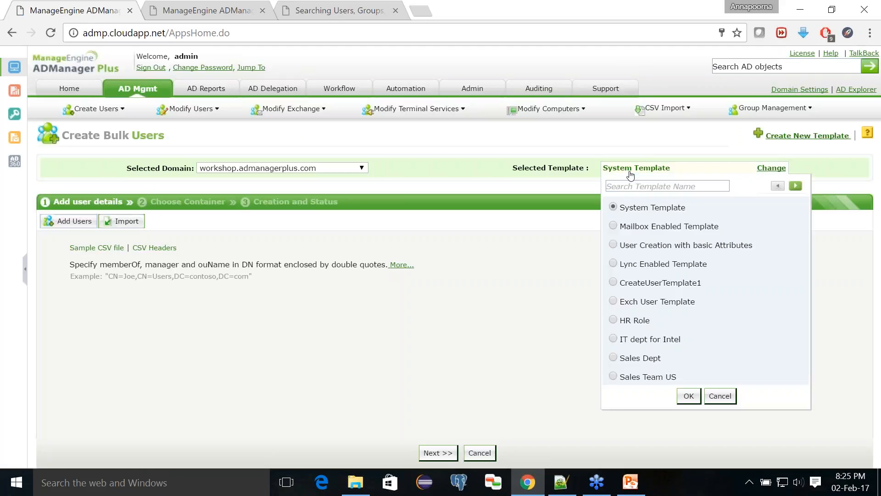
click(614, 358)
click(689, 395)
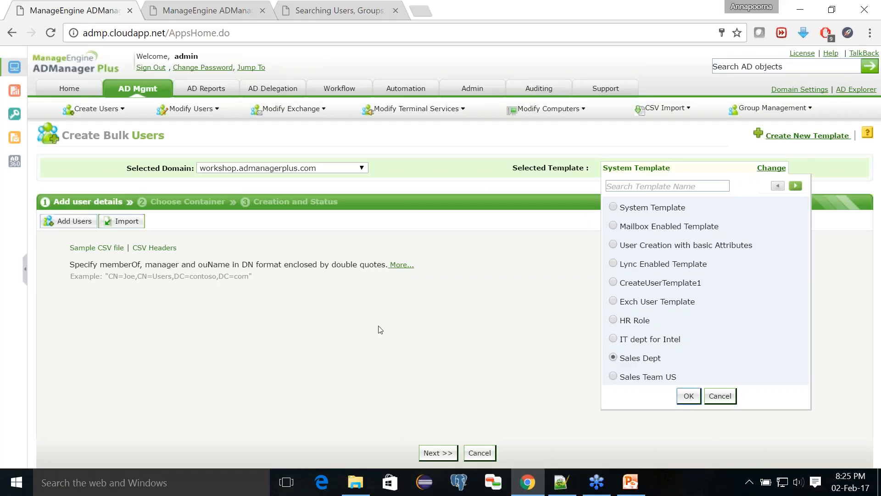
- Import the users from createusers.csv
click(128, 224)
click(115, 248)
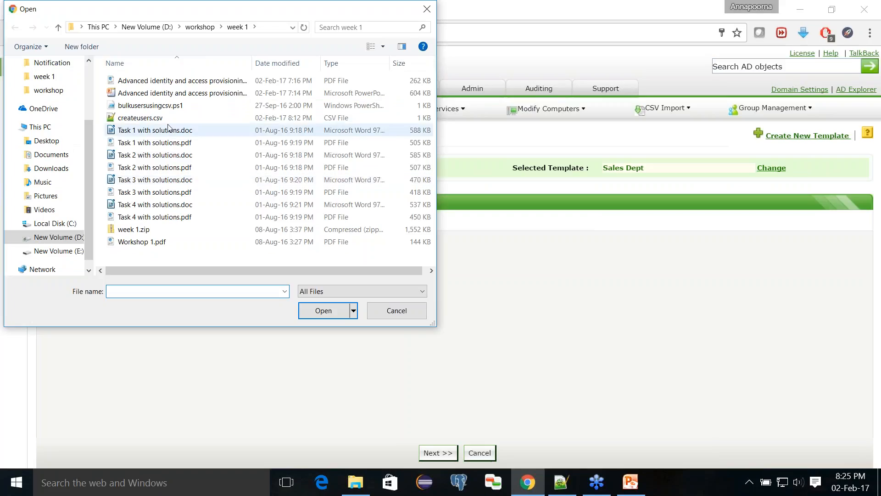
click(151, 118)
click(324, 311)
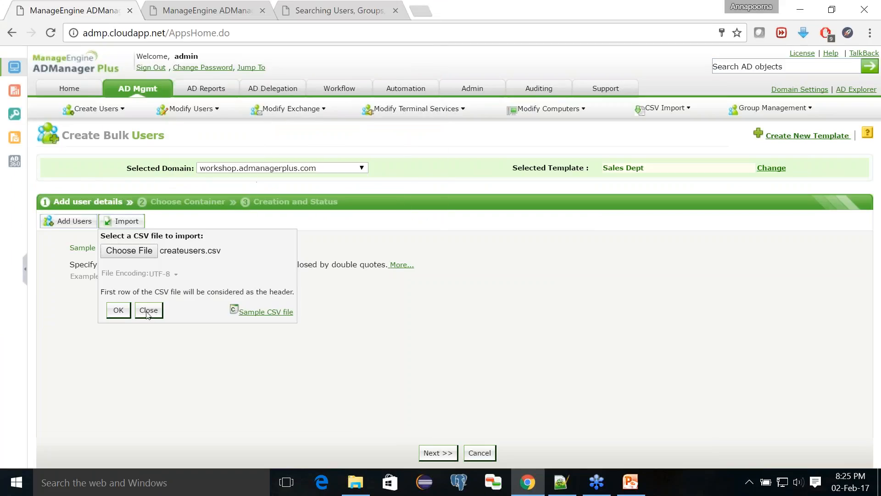
click(120, 310)
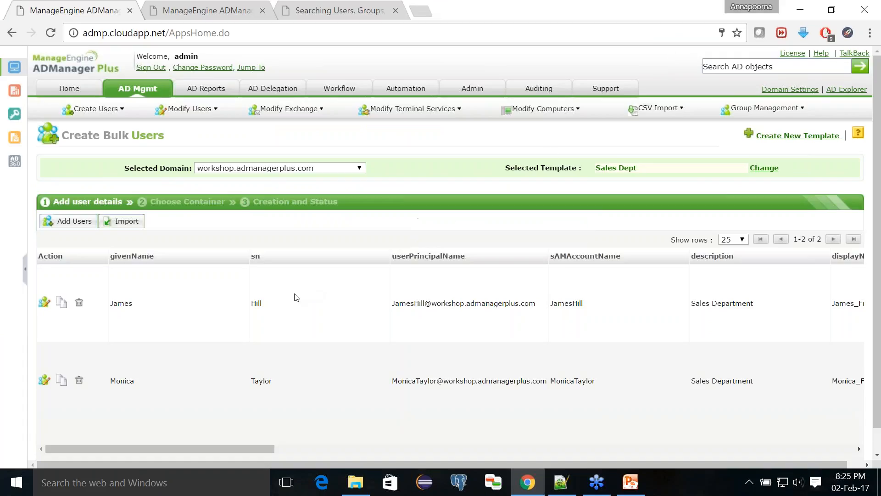
scroll(296, 297, down, 1)
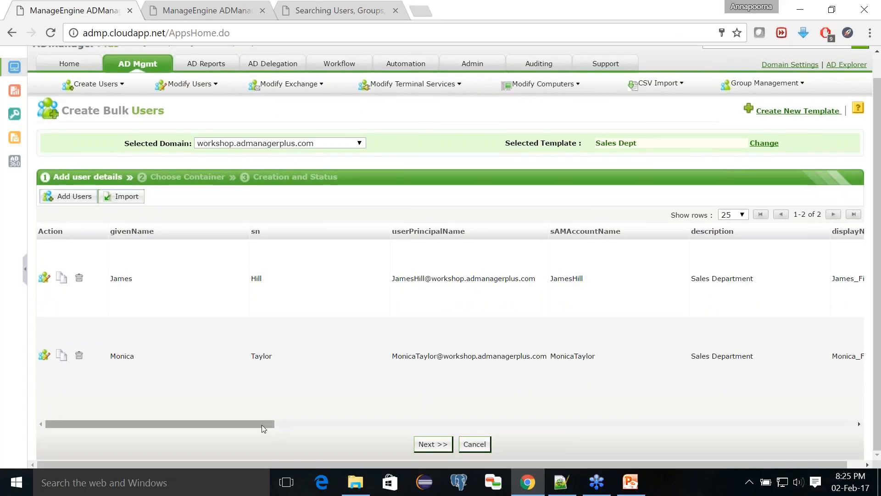
drag(263, 429, 373, 429)
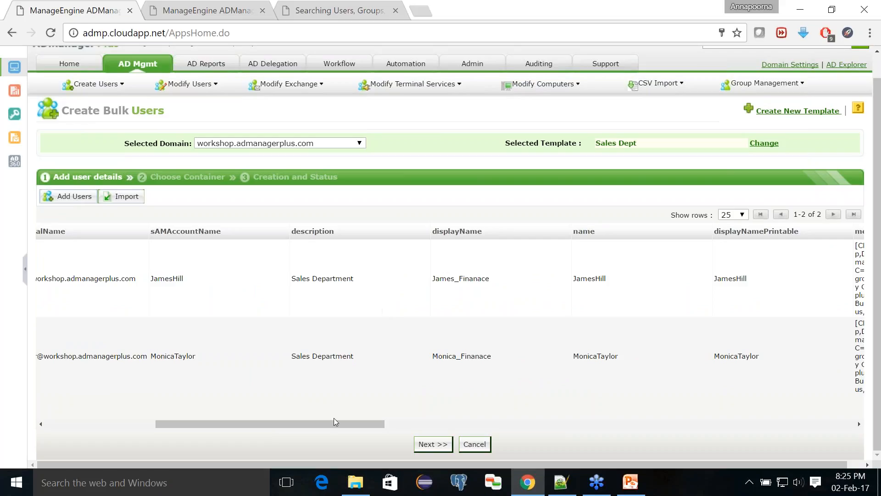
drag(336, 427, 631, 422)
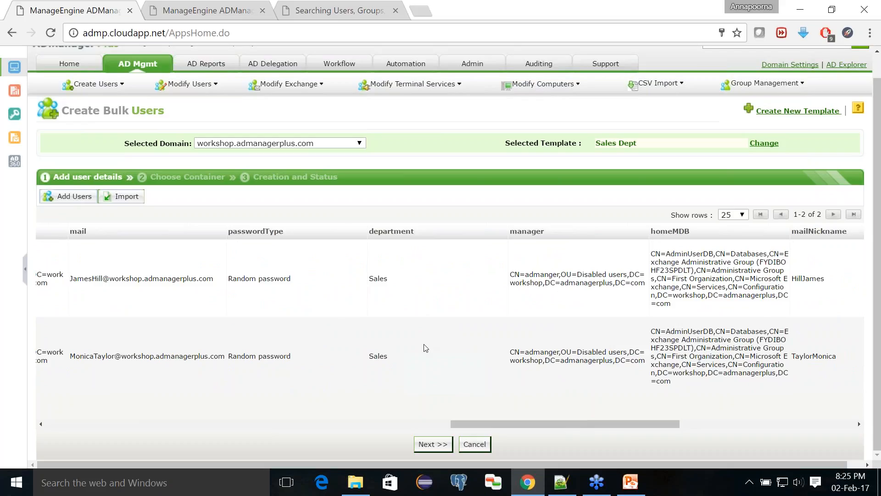
drag(476, 423, 181, 440)
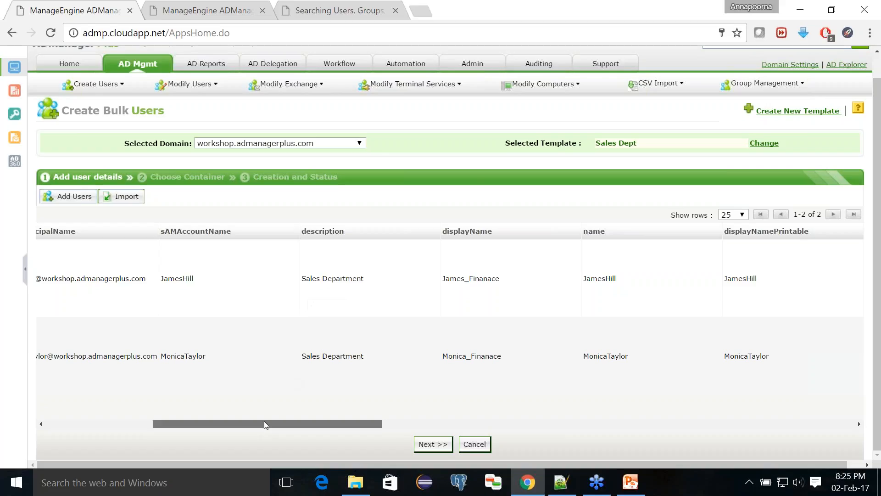
drag(266, 424, 113, 442)
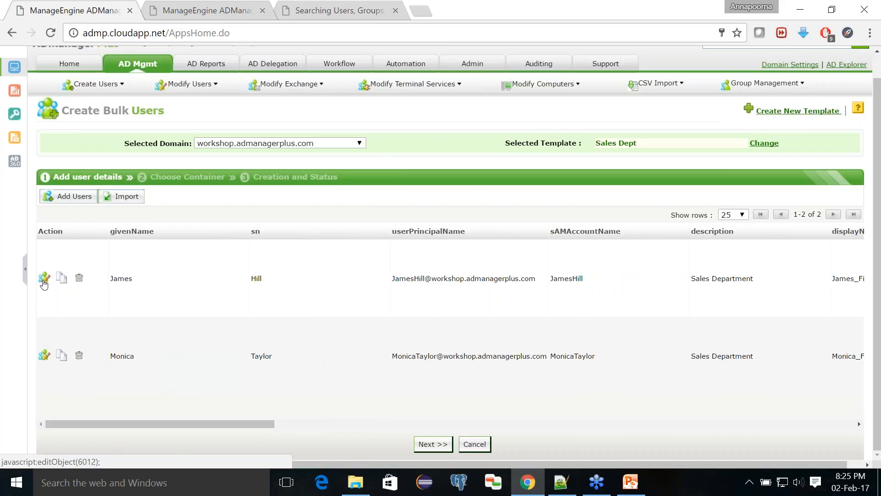
click(43, 282)
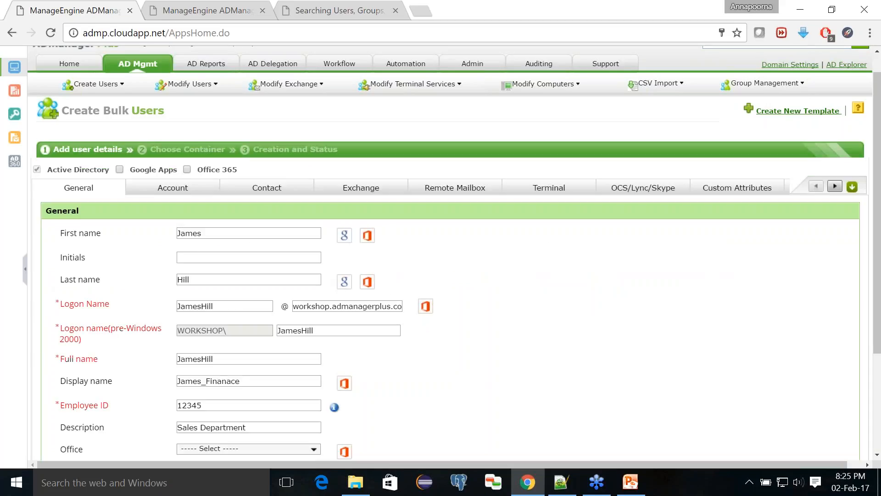
click(280, 188)
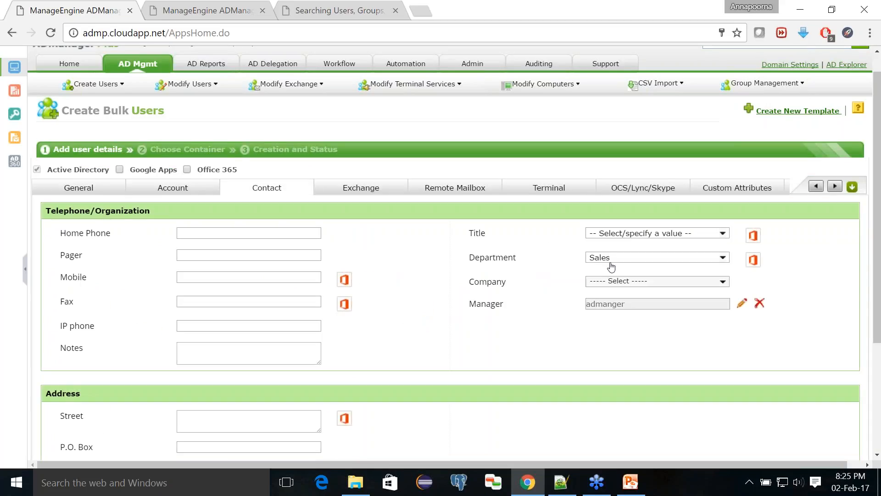
click(610, 258)
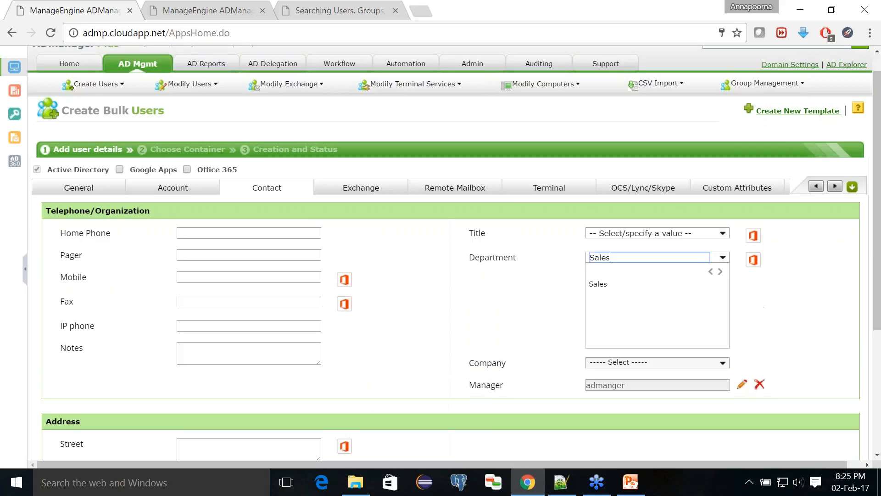
click(780, 317)
click(645, 257)
key(BackSpace)
key(BackSpace)
key(BackSpace)
key(BackSpace)
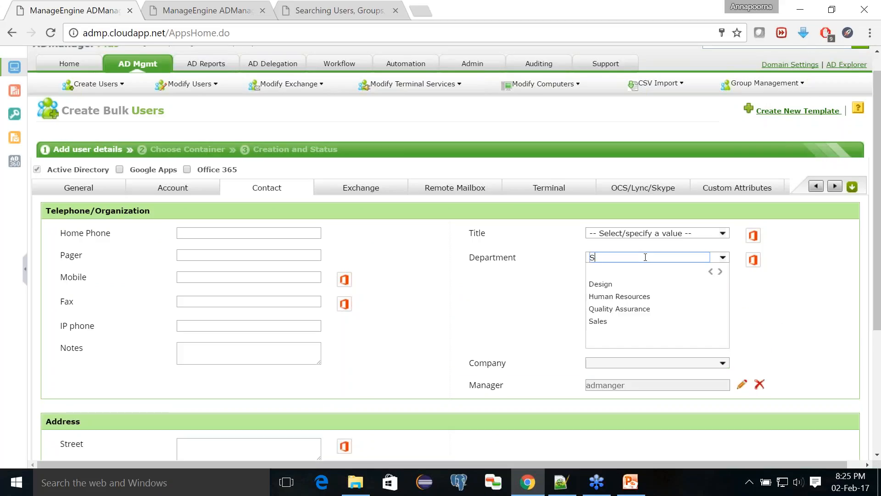
click(632, 285)
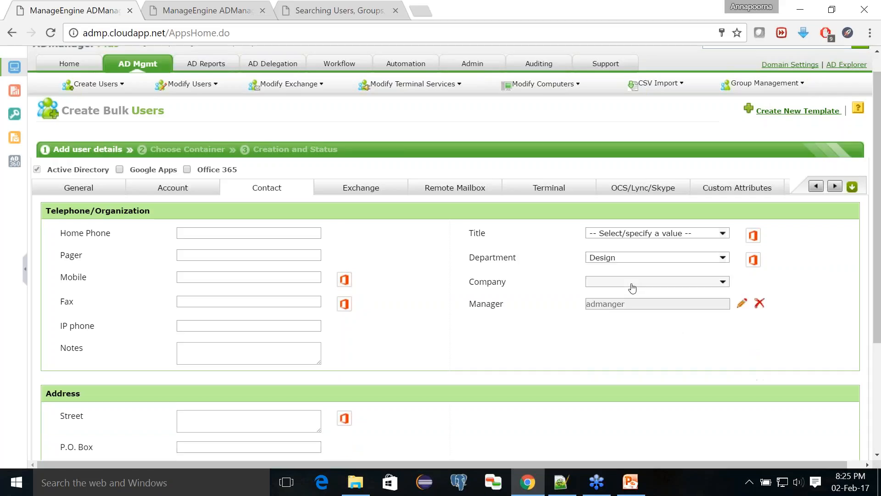
click(94, 195)
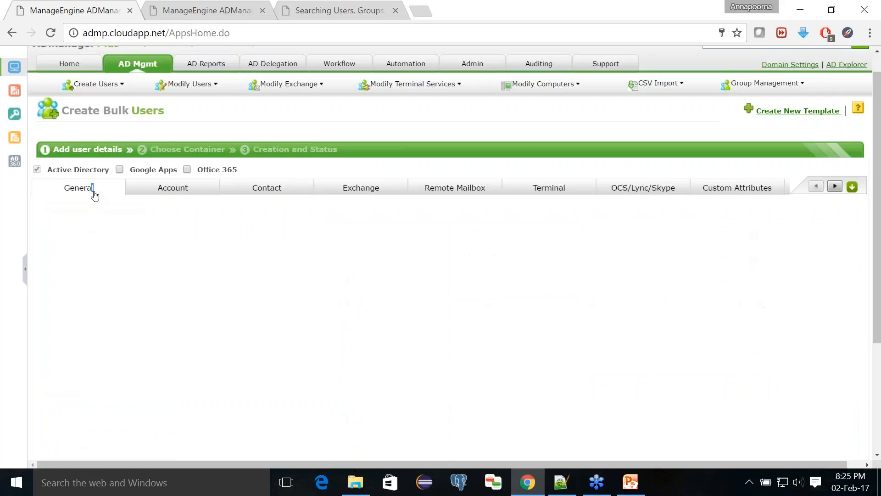
scroll(250, 296, down, 1)
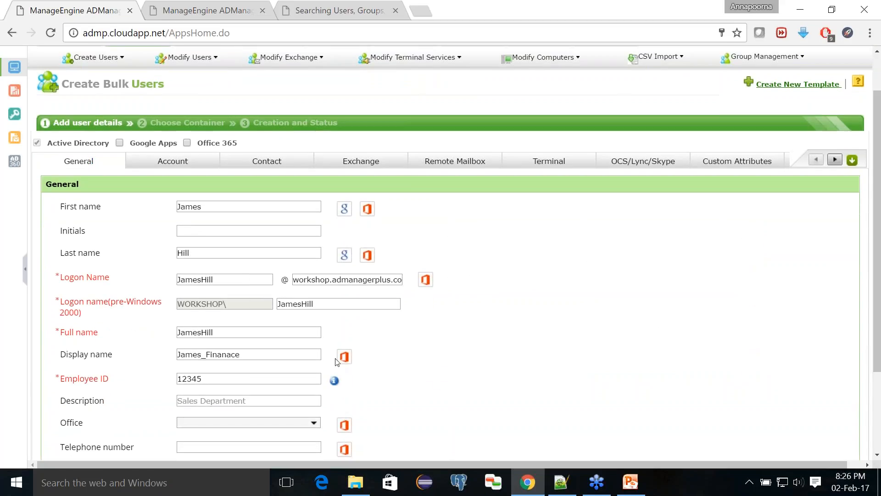
click(199, 165)
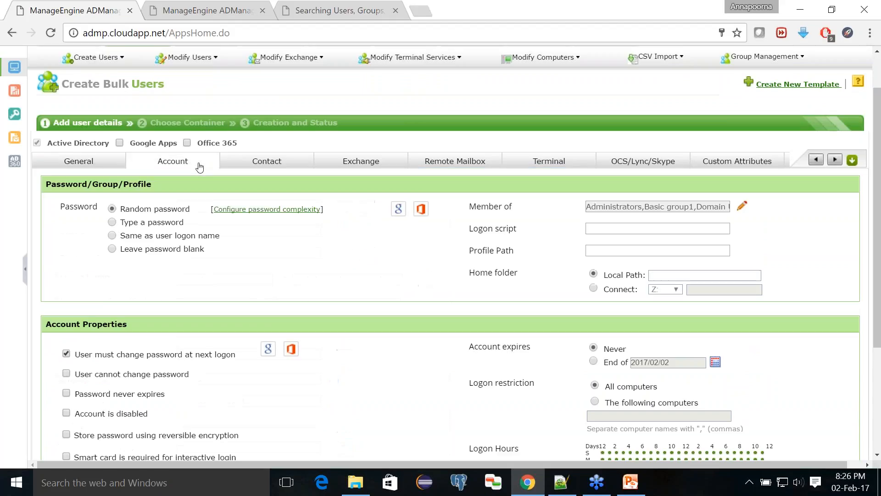
scroll(244, 257, down, 4)
click(452, 432)
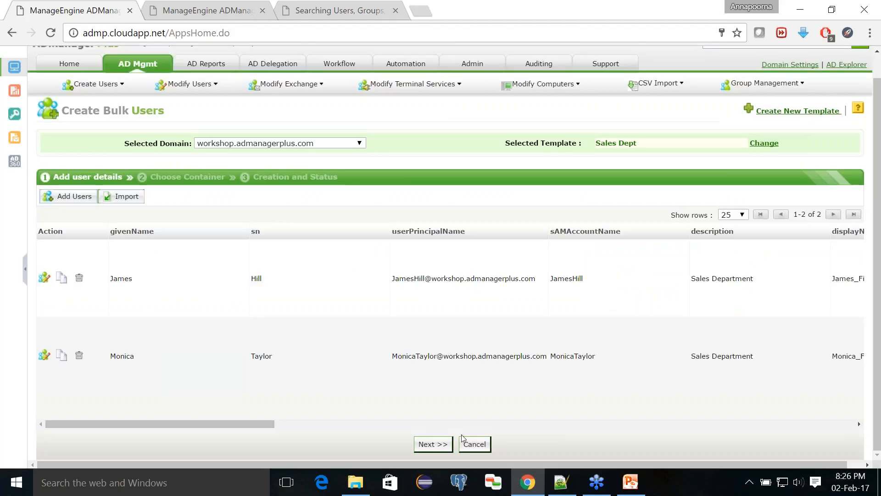
- Advance the bulk import to Choose Container, then bring the PowerPoint Viewer slides to the front
click(432, 444)
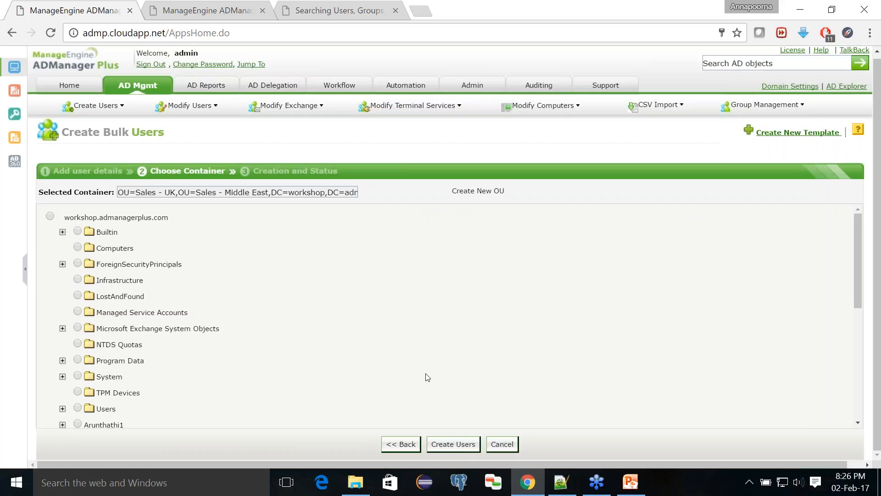
click(639, 491)
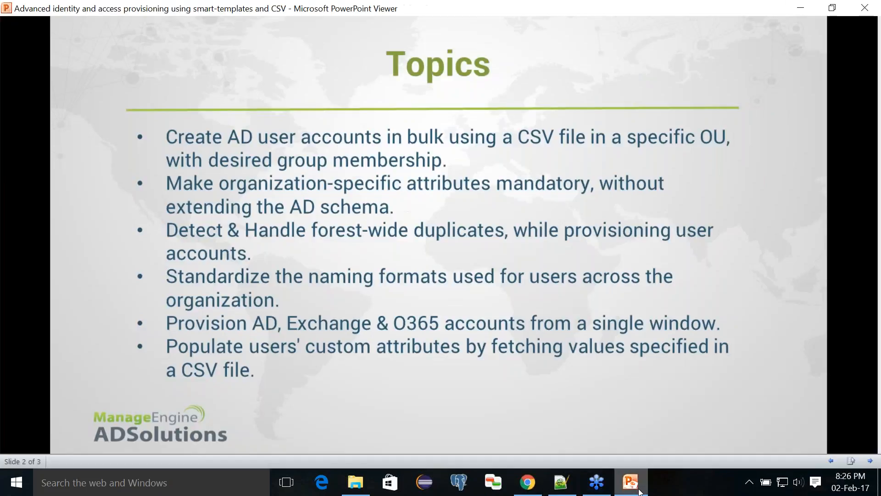